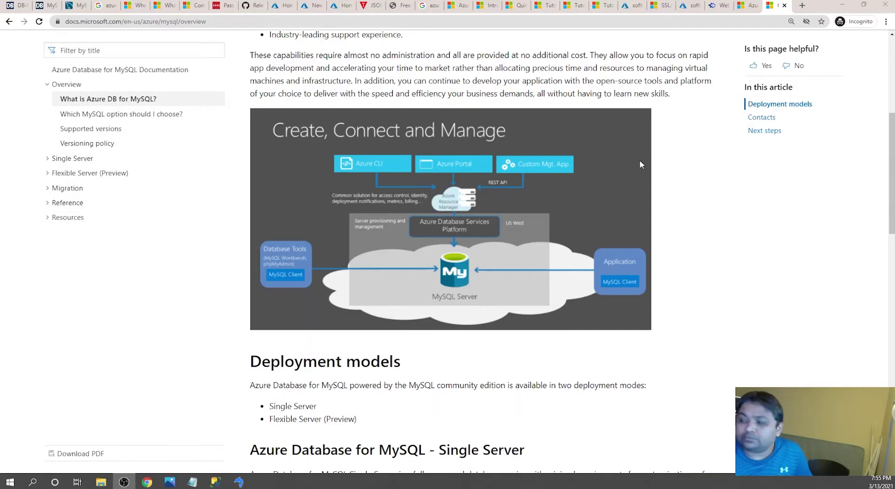
# - Browse the Azure Database for MySQL features page
pyautogui.click(742, 7)
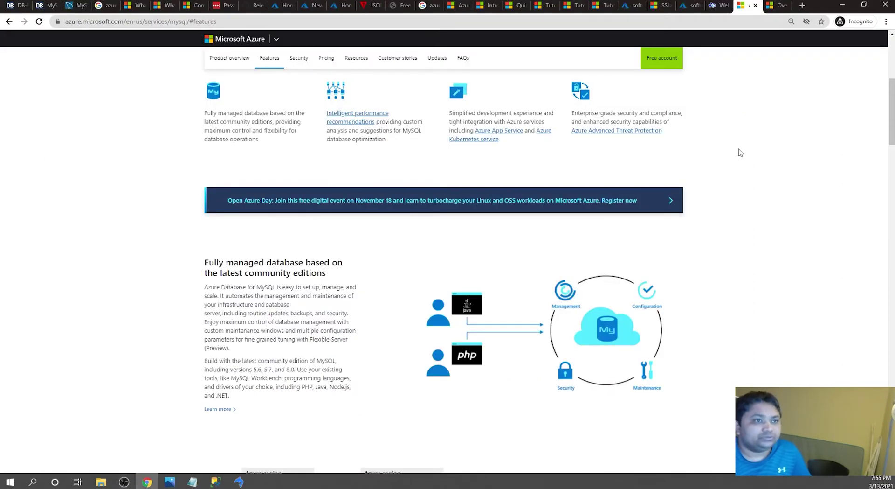
pyautogui.scroll(7, 737, 150)
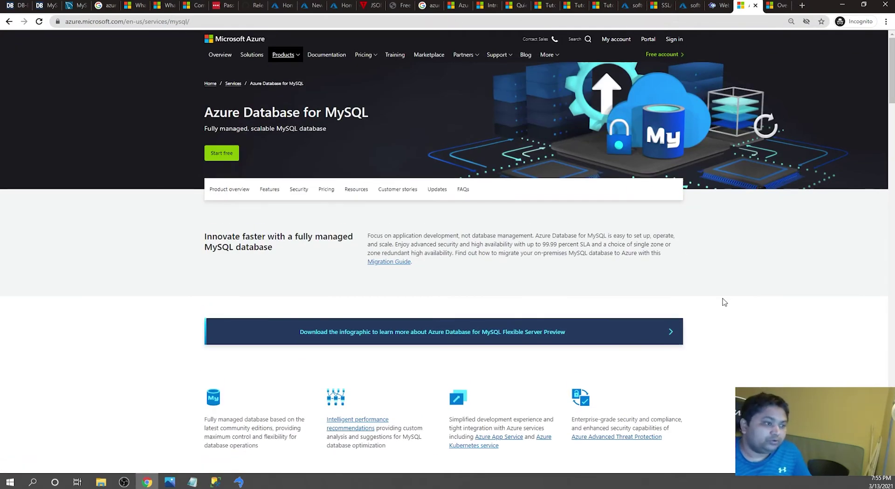
pyautogui.scroll(-1, 724, 301)
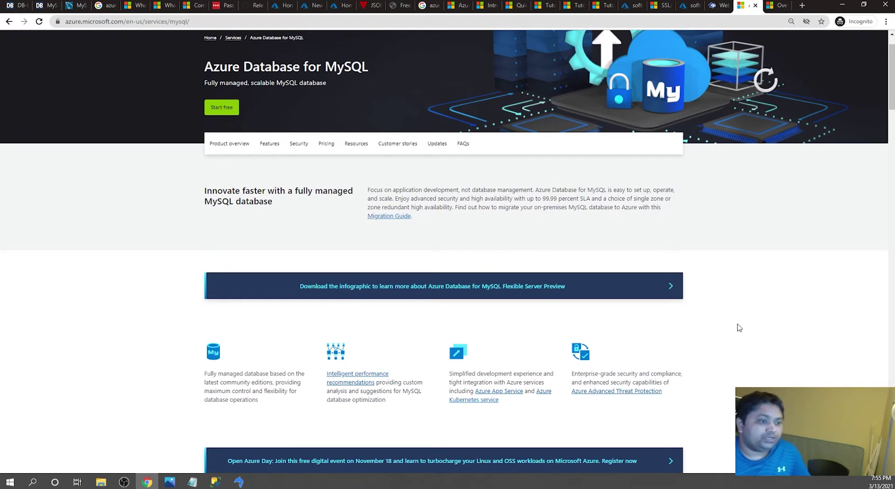
pyautogui.scroll(-1, 738, 327)
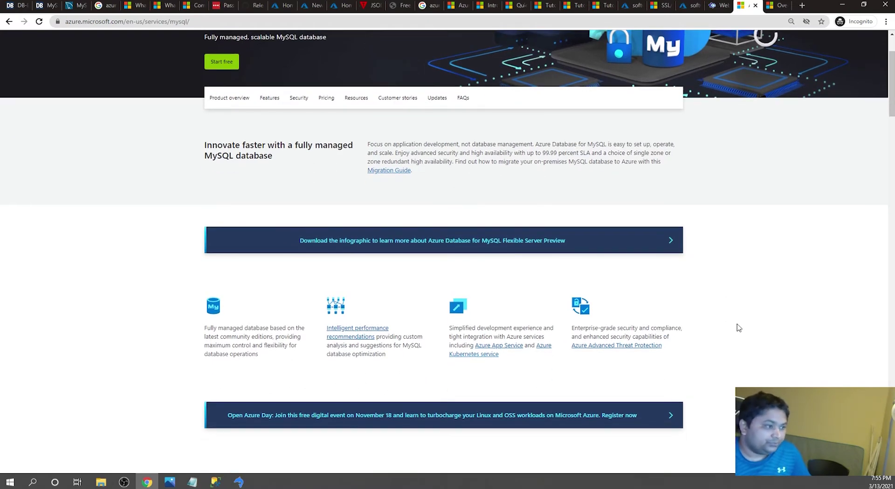
pyautogui.scroll(-2, 738, 328)
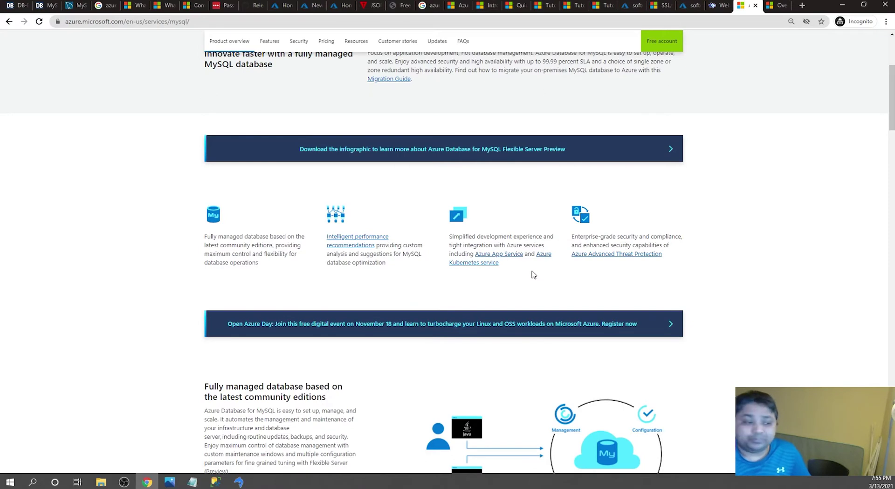
pyautogui.scroll(-4, 421, 366)
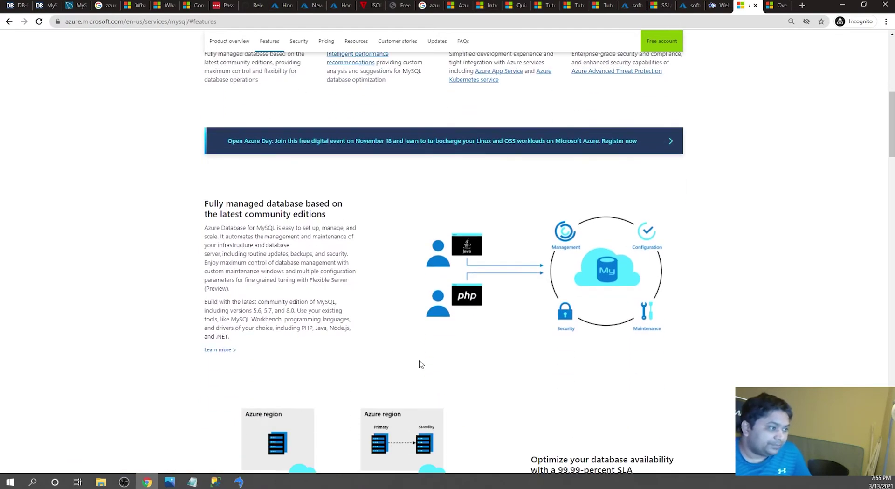
pyautogui.scroll(-4, 421, 364)
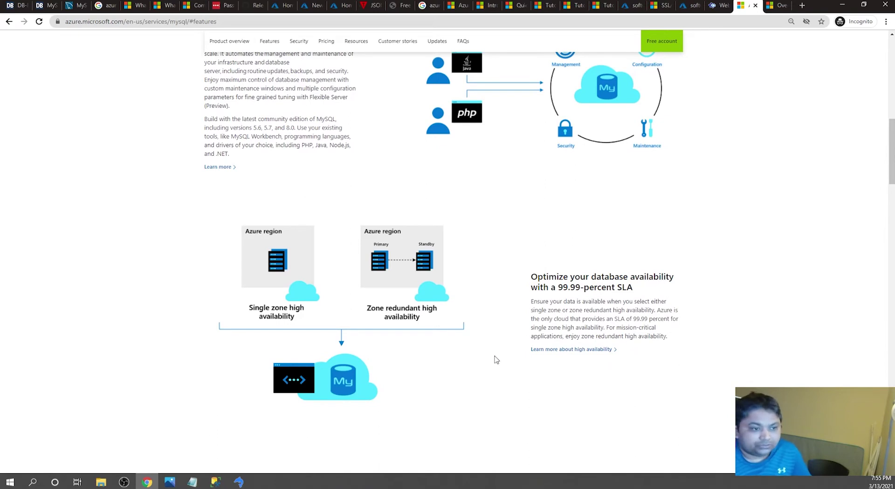
pyautogui.scroll(-2, 497, 359)
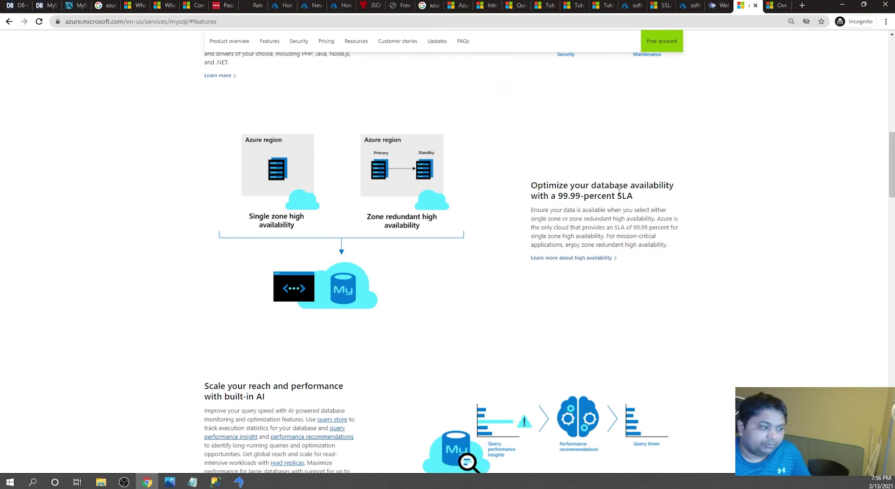
# - Highlight the 99.99% SLA figure, then return to the MySQL Docs overview article
pyautogui.moveTo(565, 195); pyautogui.dragTo(600, 205)
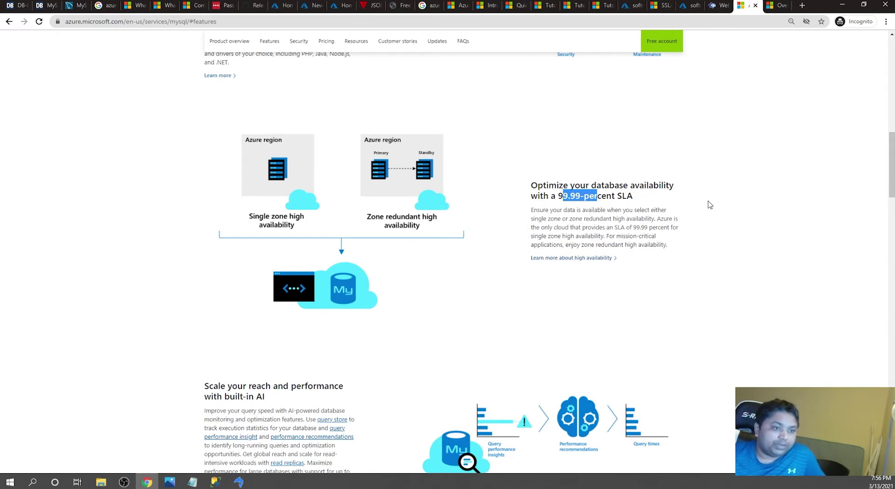
pyautogui.scroll(-2, 654, 286)
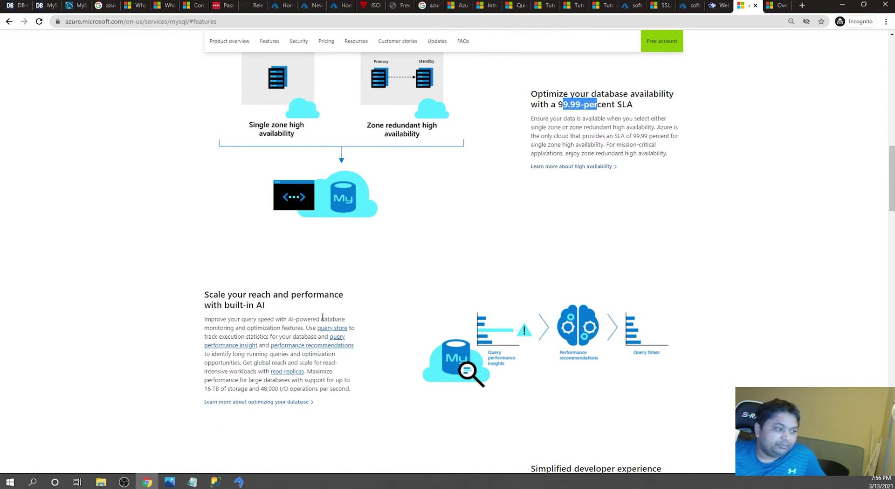
pyautogui.scroll(-1, 609, 373)
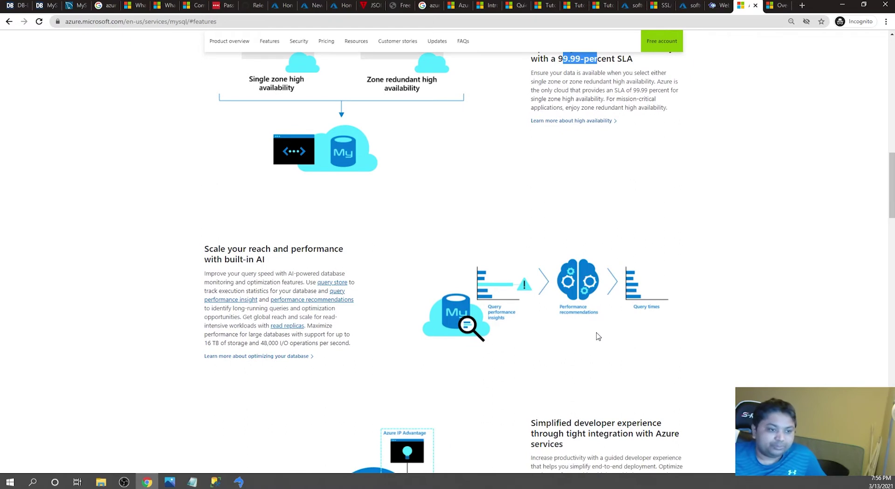
pyautogui.click(776, 5)
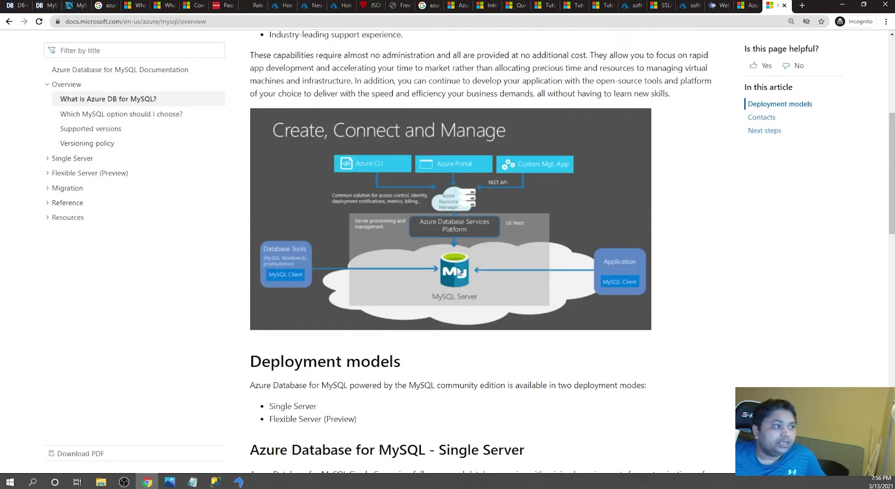
# - Highlight each capability bullet: high availability, backups, maintenance, pay-as-you-go pricing, security and monitoring
pyautogui.scroll(6, 485, 217)
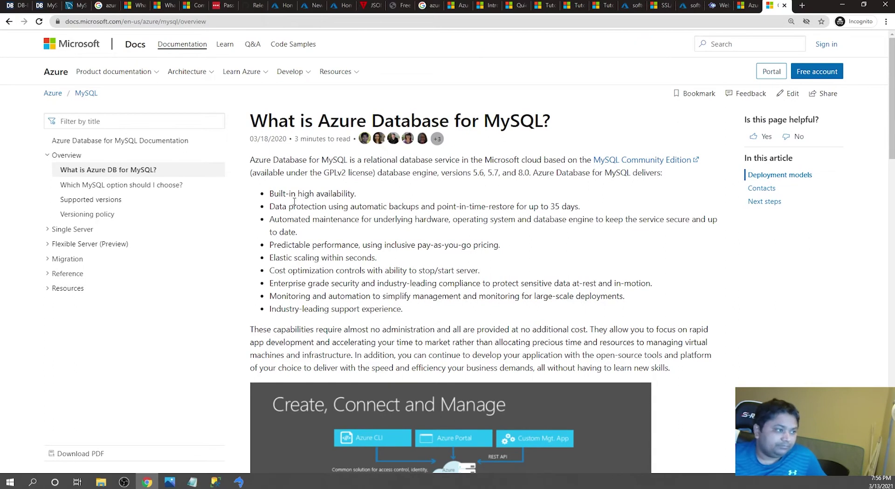
pyautogui.moveTo(282, 195); pyautogui.dragTo(341, 194)
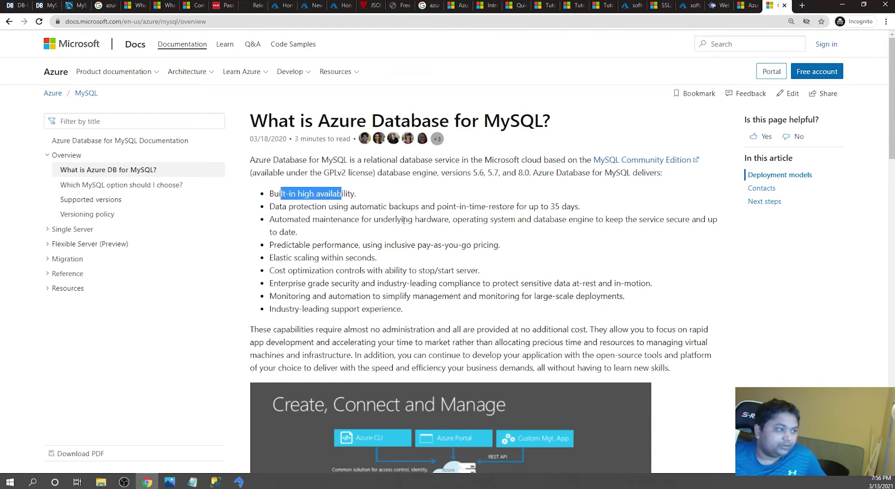
pyautogui.click(403, 220)
pyautogui.moveTo(309, 207); pyautogui.dragTo(492, 206)
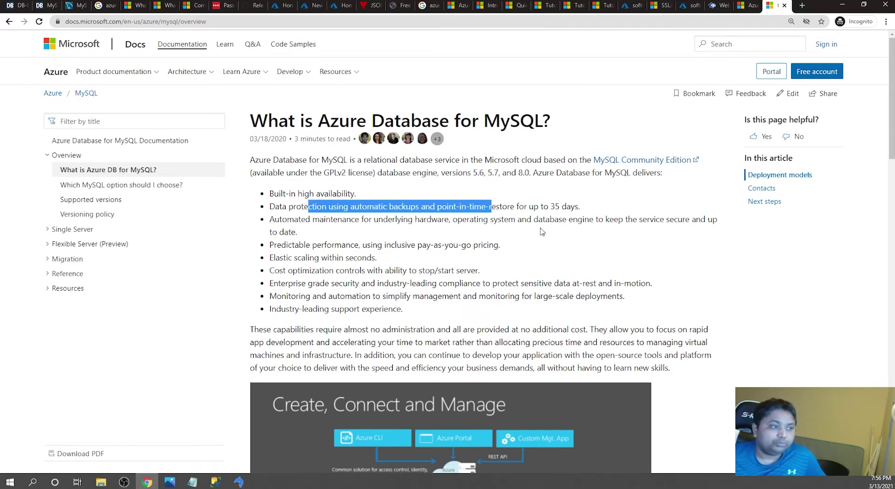
pyautogui.click(441, 232)
pyautogui.moveTo(417, 215); pyautogui.dragTo(465, 238)
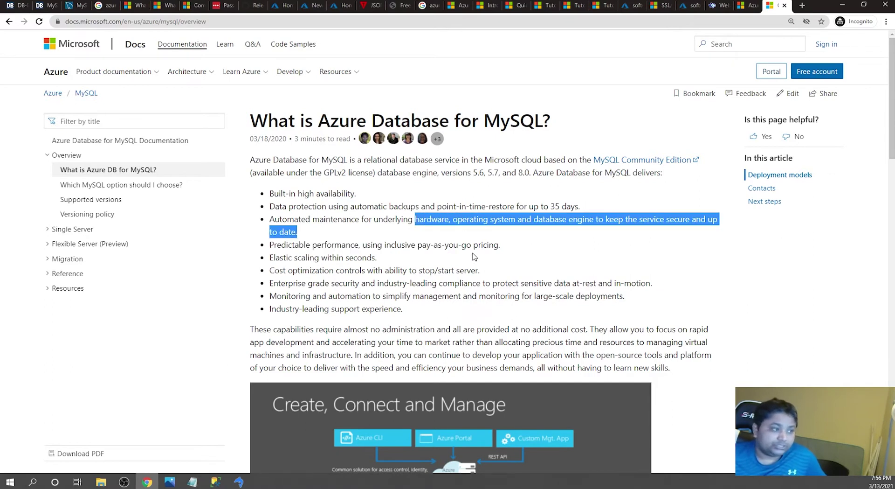
pyautogui.click(474, 256)
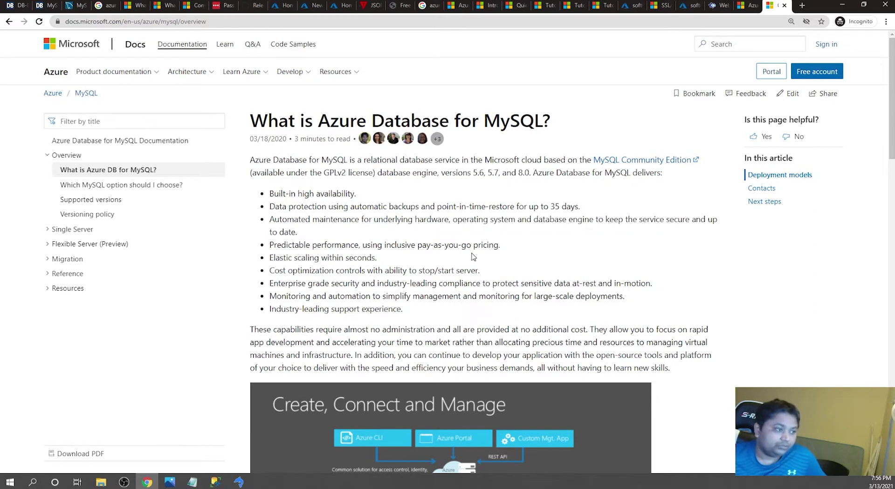
pyautogui.moveTo(335, 246); pyautogui.dragTo(497, 246)
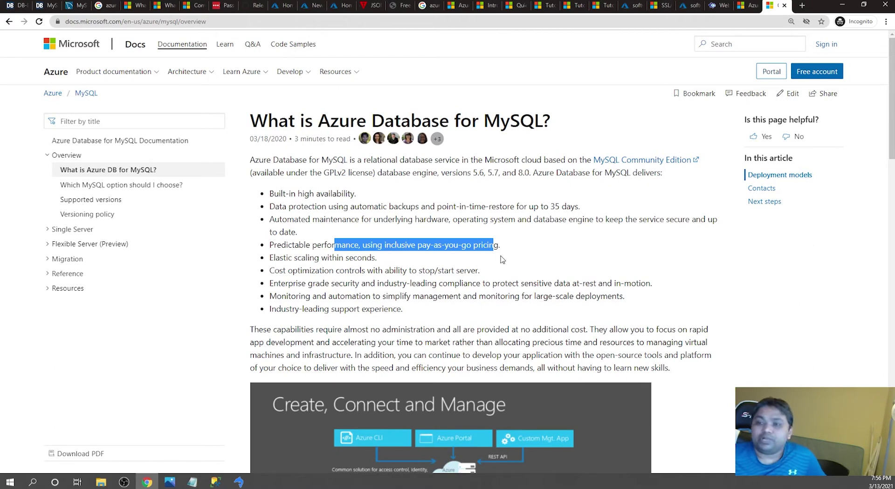
pyautogui.click(493, 284)
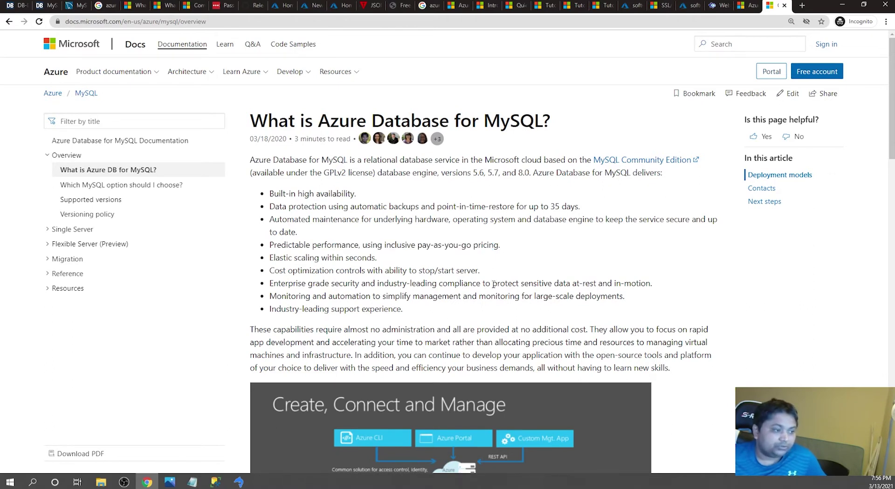
pyautogui.moveTo(274, 283); pyautogui.dragTo(607, 297)
# - Read down through the Deployment models section covering Single Server and Flexible Server
pyautogui.scroll(-3, 575, 298)
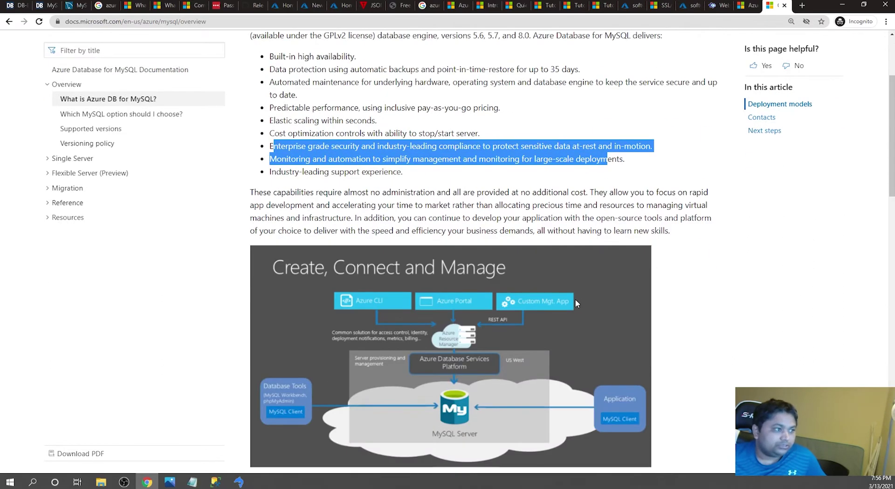
pyautogui.scroll(-2, 577, 304)
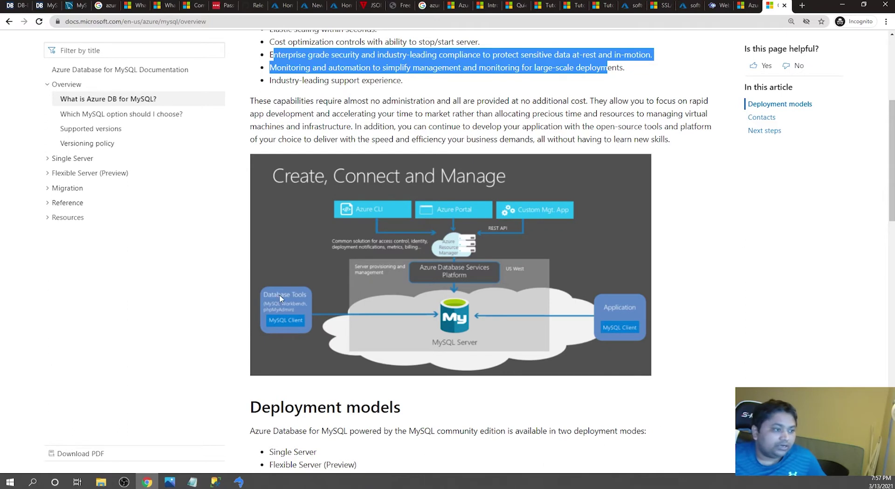
pyautogui.scroll(-13, 403, 349)
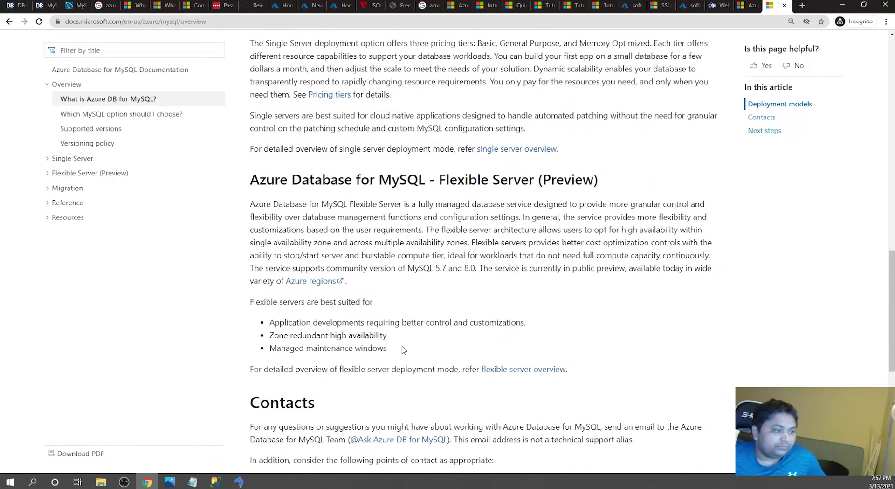
pyautogui.scroll(-3, 404, 349)
pyautogui.scroll(6, 402, 350)
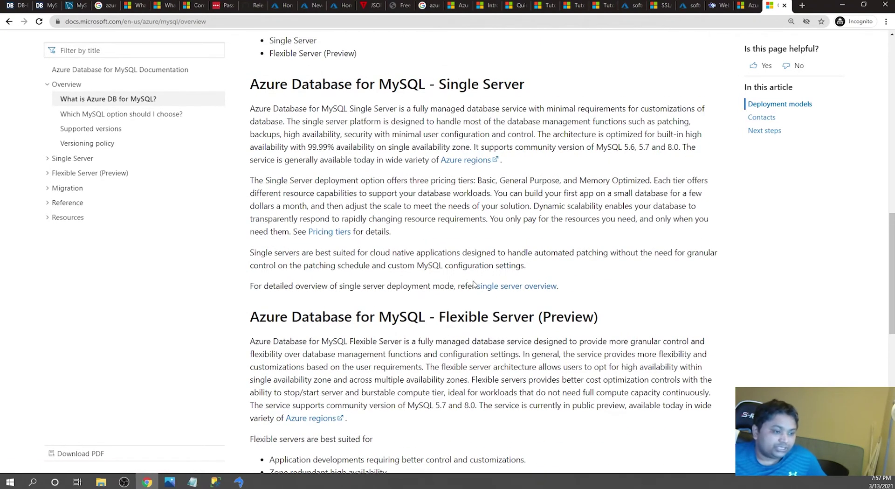
pyautogui.scroll(-8, 606, 318)
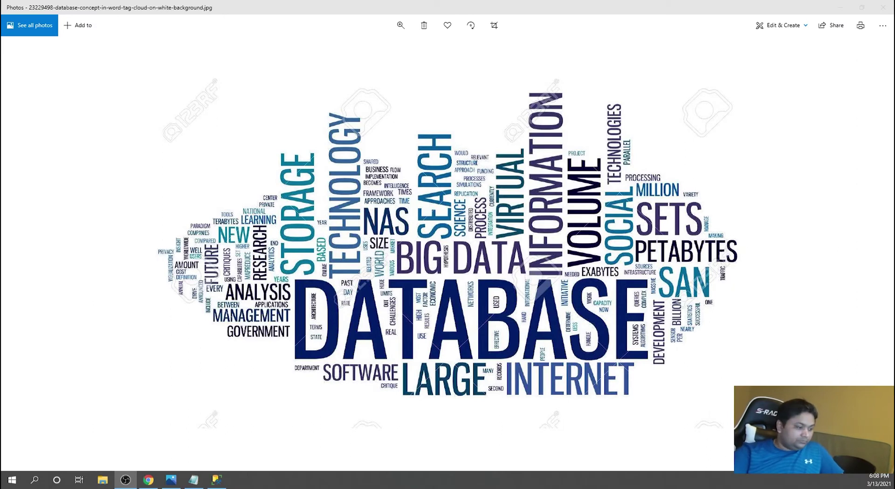
# - Open the Azure Marketplace Databases category via Create a resource, then switch to the DB-Engines ranking
pyautogui.click(148, 480)
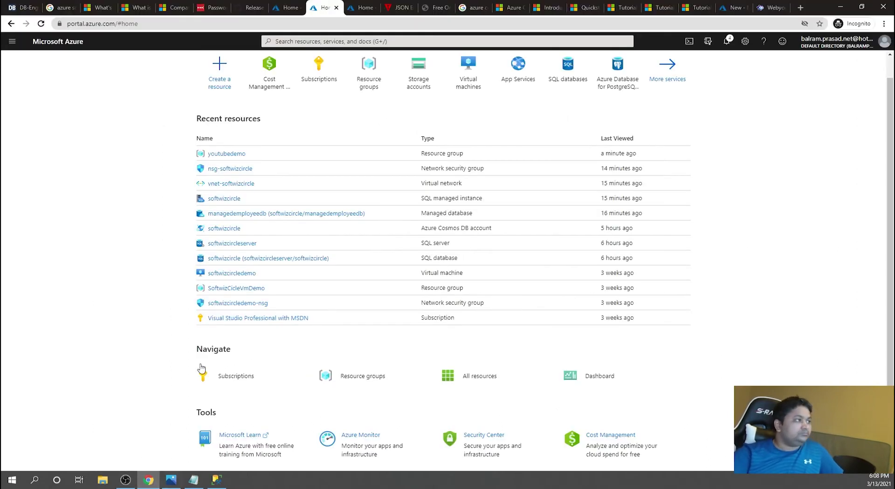
pyautogui.click(219, 79)
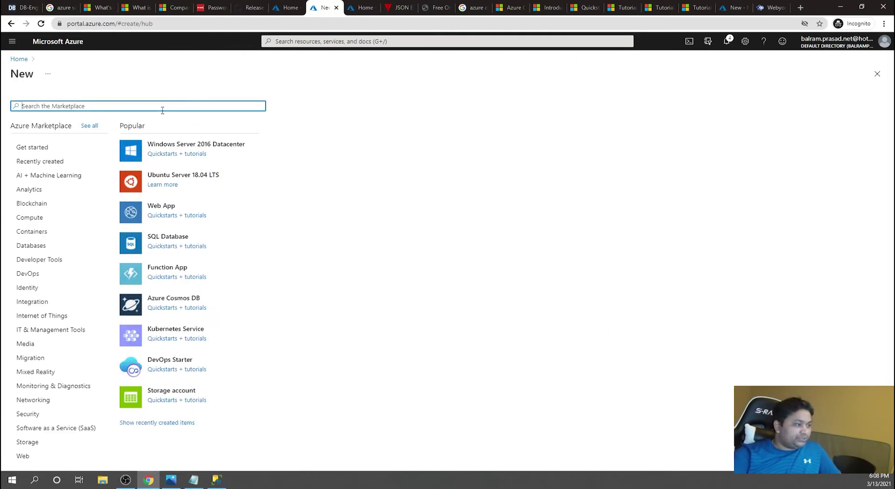
pyautogui.click(46, 250)
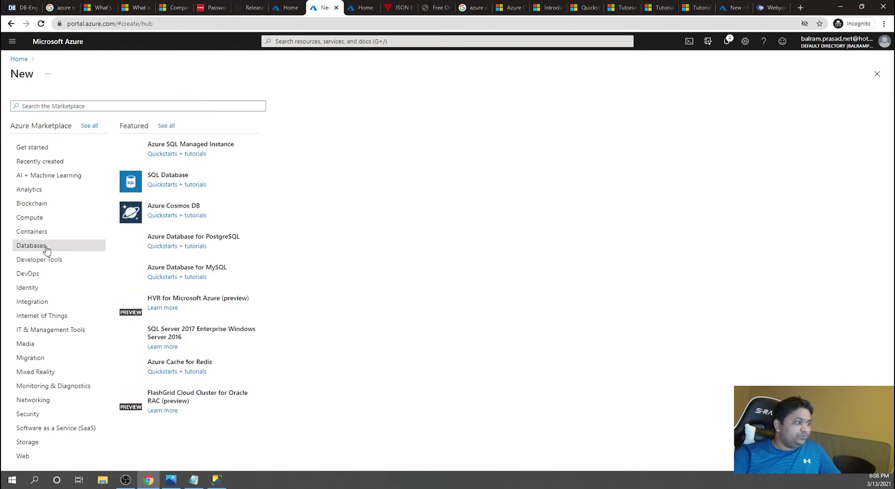
pyautogui.click(22, 6)
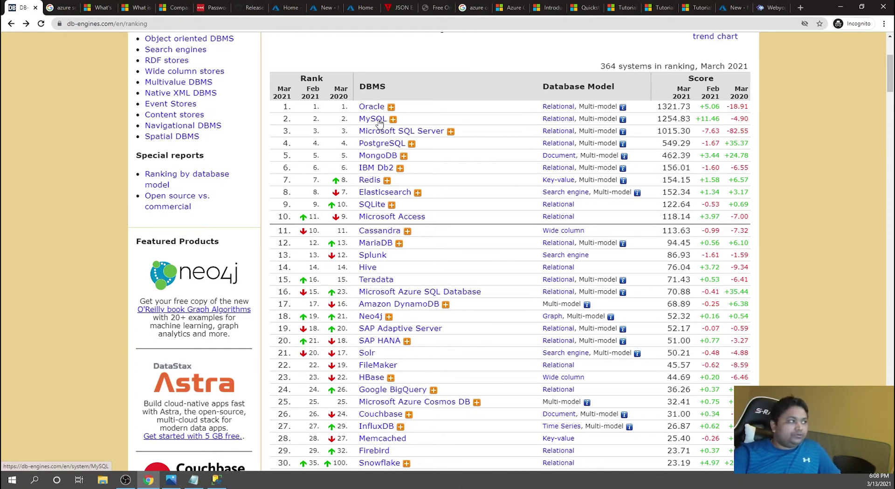
# - Open the MySQL System Properties page and its dev.mysql.com documentation link in a new tab
pyautogui.middleClick(385, 120)
pyautogui.click(65, 5)
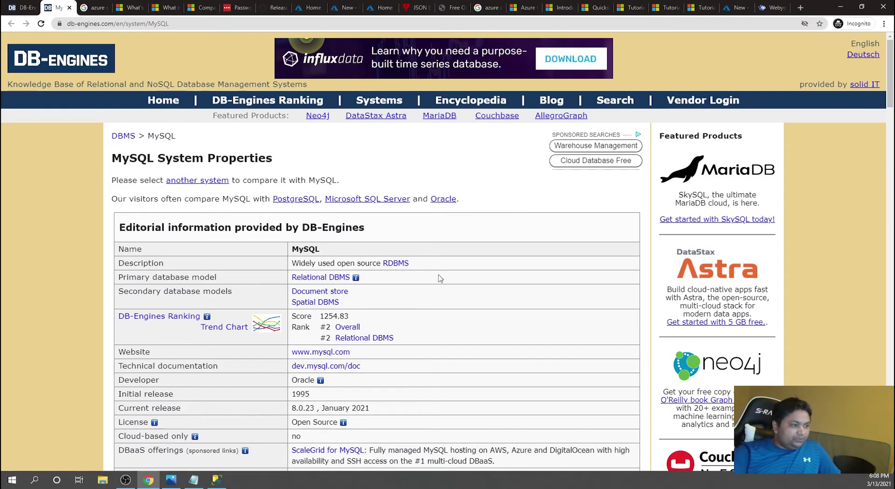
pyautogui.scroll(-1, 440, 278)
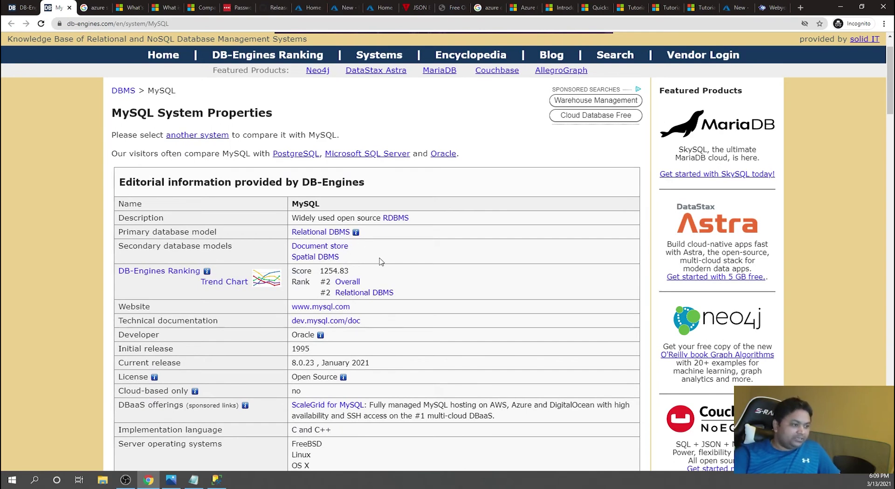
pyautogui.scroll(-1, 444, 366)
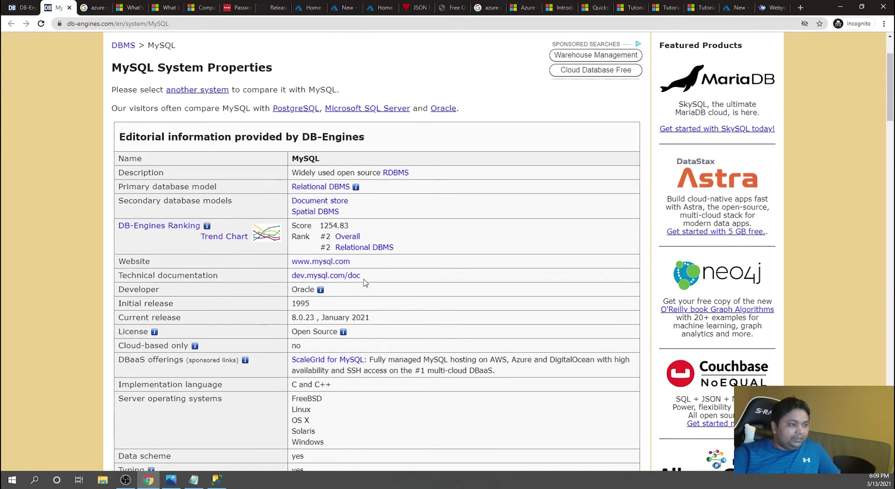
pyautogui.middleClick(340, 272)
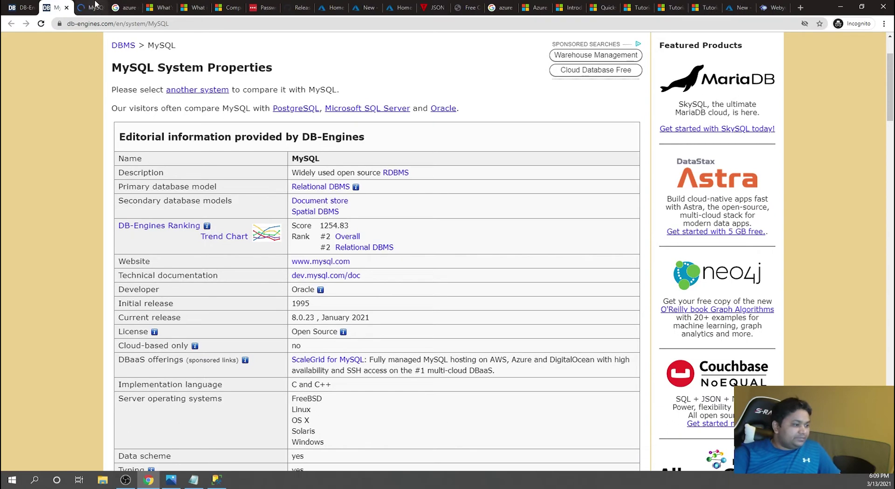
pyautogui.hotkey('ctrl', 'Tab')
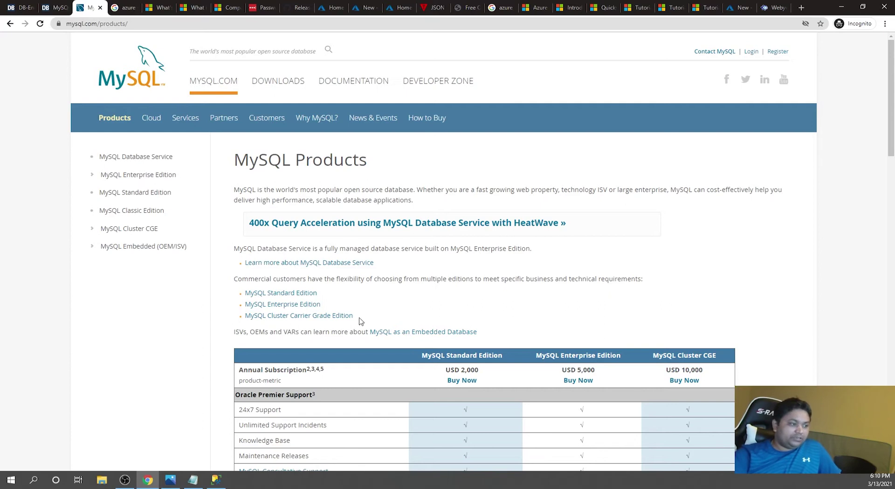
# - Review the MySQL edition pricing table, open MySQL Classic Edition, then return to the Azure marketplace
pyautogui.scroll(-1, 411, 320)
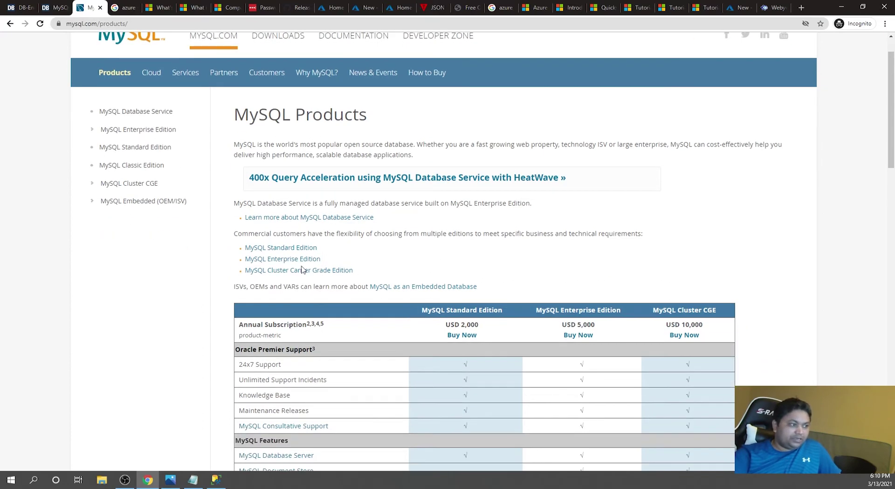
pyautogui.scroll(-2, 383, 274)
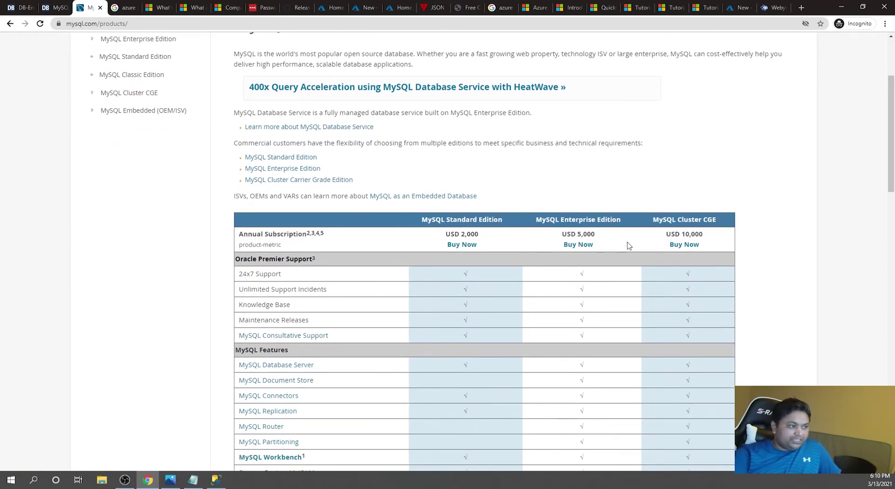
pyautogui.scroll(-3, 670, 362)
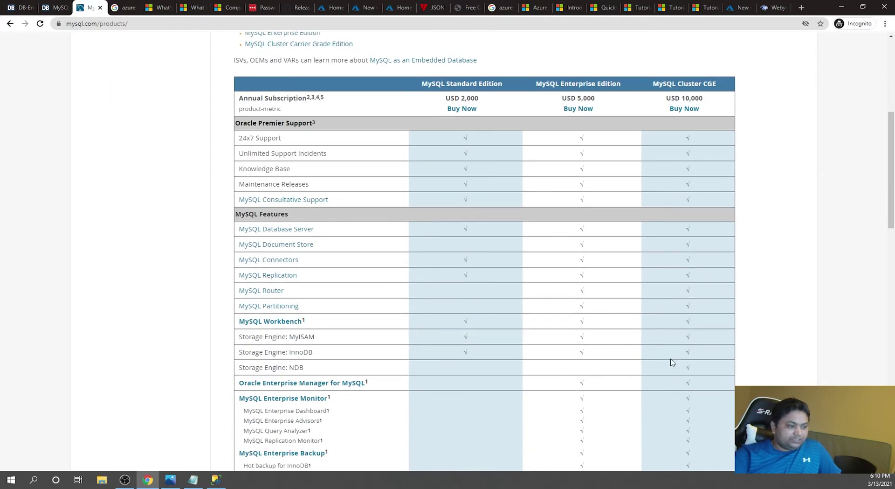
pyautogui.scroll(-9, 671, 362)
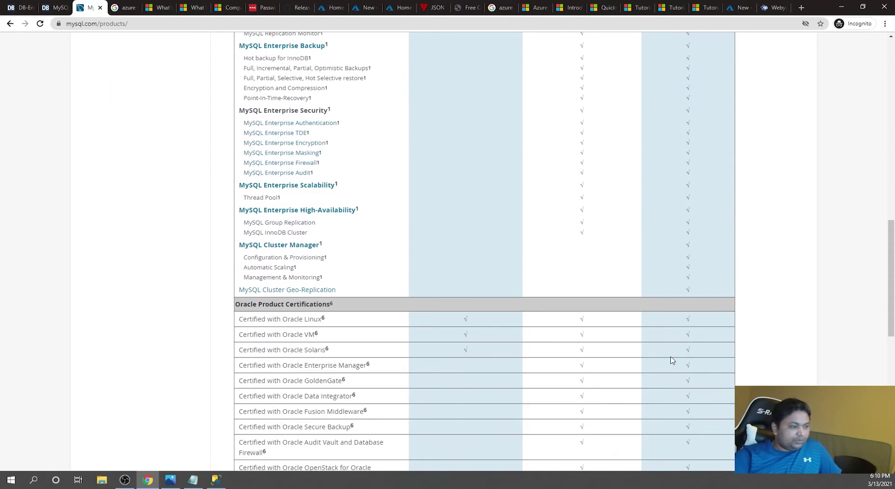
pyautogui.scroll(8, 671, 360)
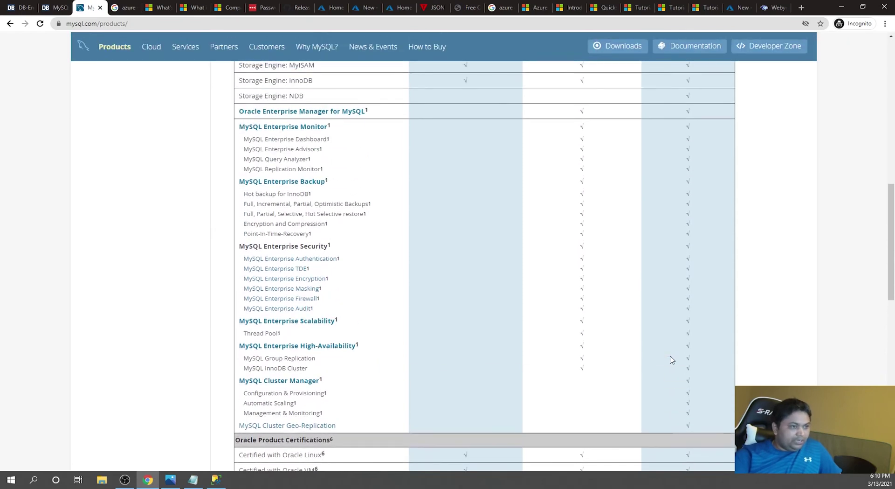
pyautogui.scroll(4, 672, 359)
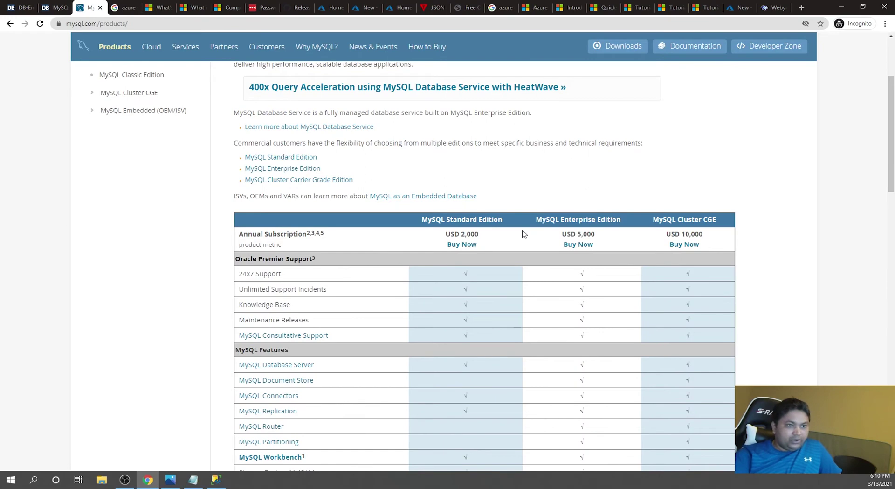
pyautogui.scroll(2, 522, 233)
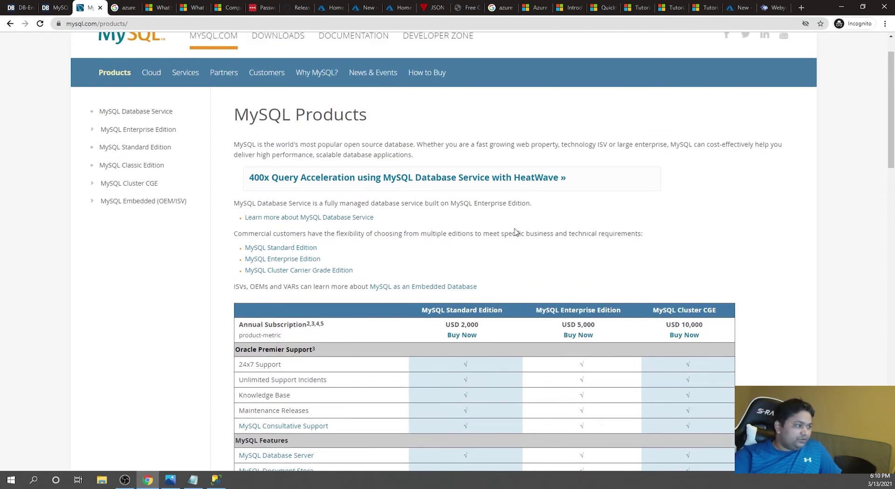
pyautogui.click(155, 165)
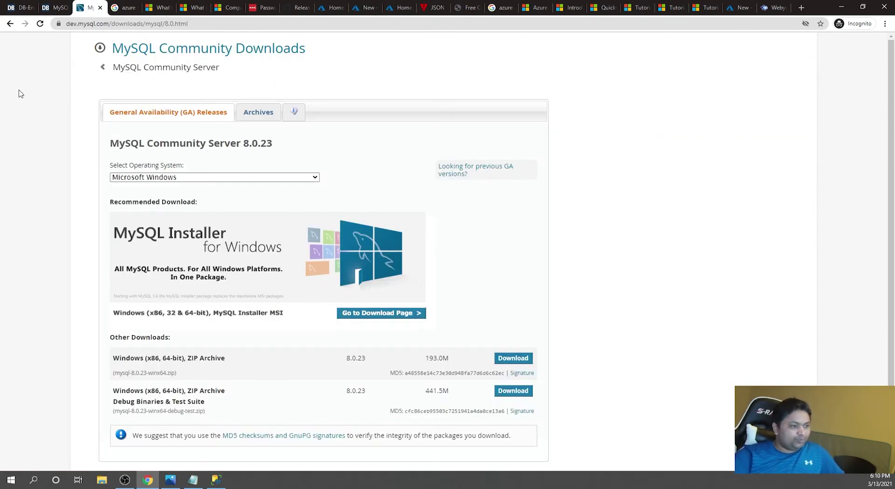
pyautogui.click(22, 6)
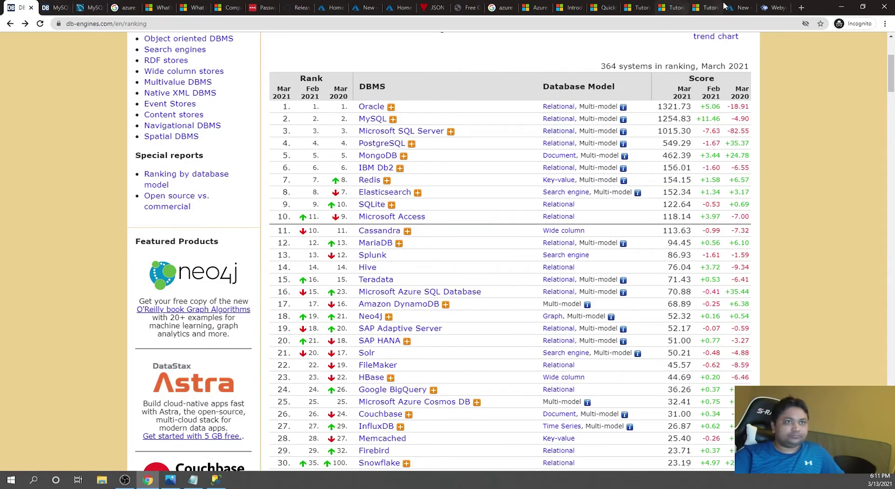
pyautogui.click(739, 7)
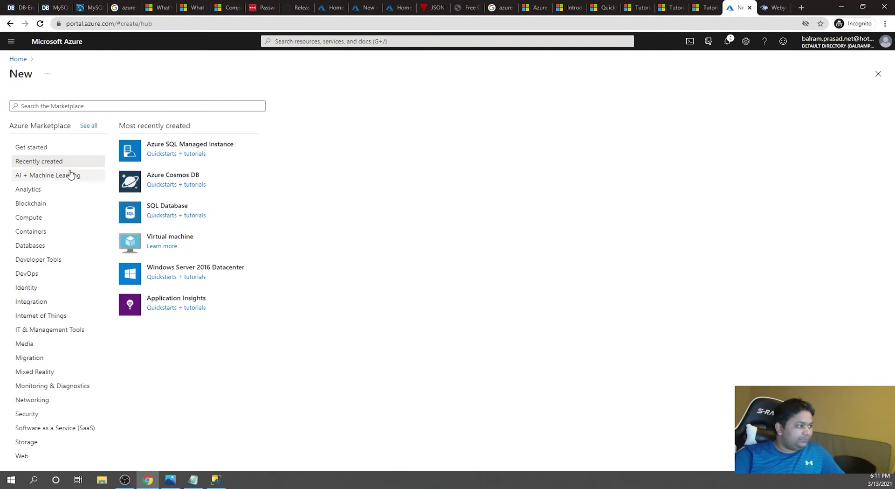
# - Show the Databases category in the Azure Marketplace
pyautogui.click(39, 247)
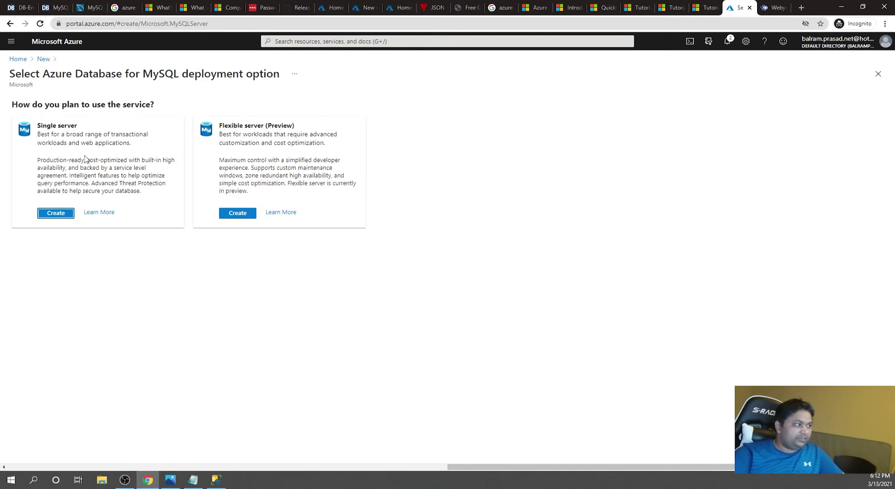
# - Start a single-server setup in resource group youtubedemo, pasting softwizcirlce as the server name
pyautogui.click(56, 213)
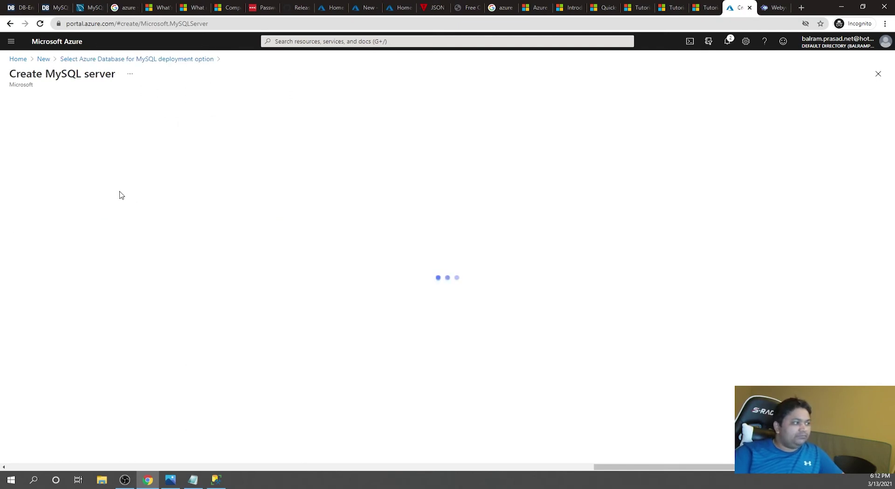
pyautogui.click(190, 207)
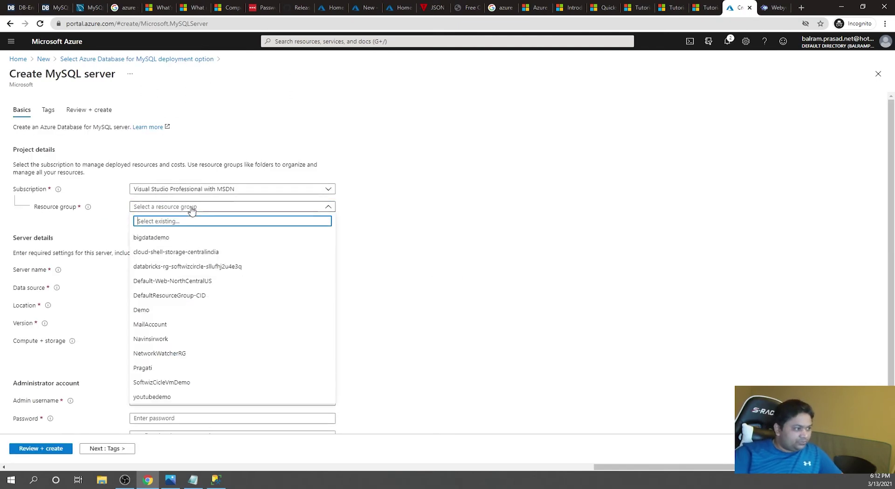
pyautogui.click(186, 399)
pyautogui.click(190, 268)
pyautogui.click(193, 480)
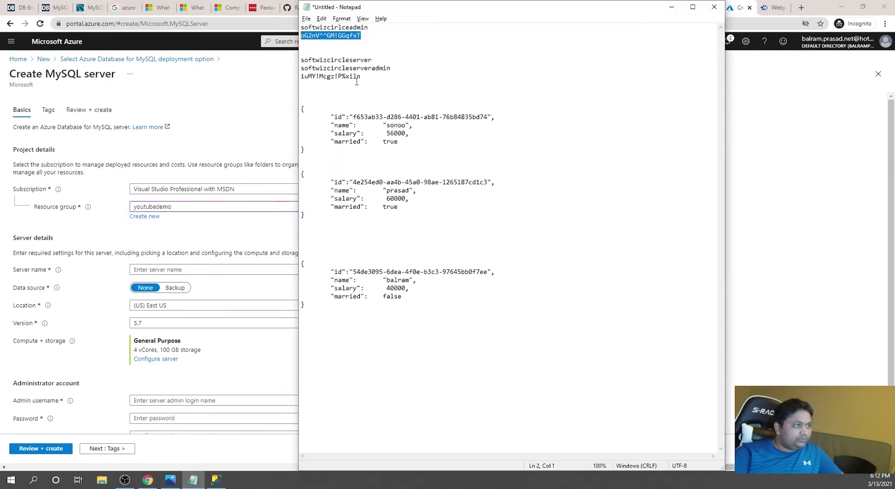
pyautogui.moveTo(368, 28); pyautogui.dragTo(240, 30)
pyautogui.click(363, 45)
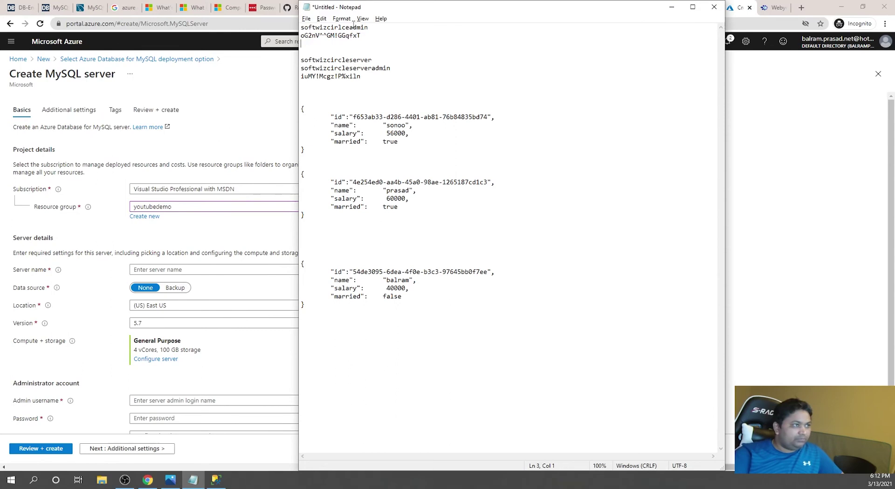
pyautogui.moveTo(350, 27); pyautogui.dragTo(301, 27)
pyautogui.hotkey('ctrl', 'c')
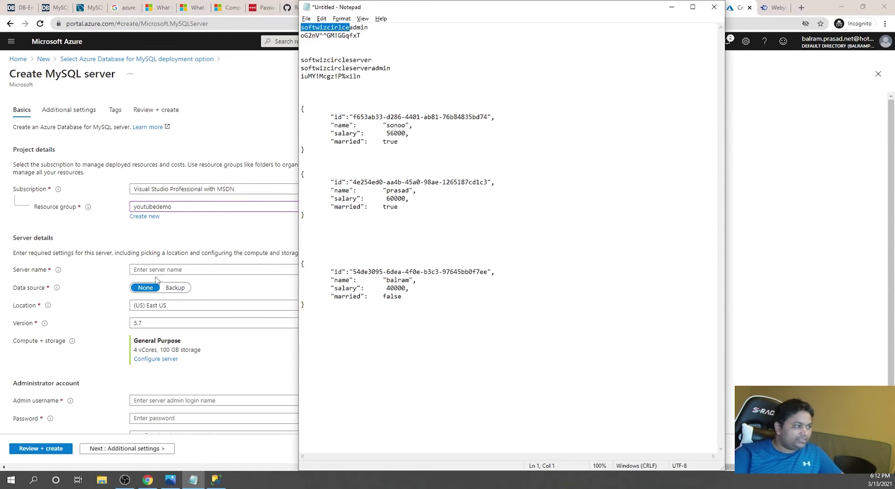
pyautogui.click(158, 270)
pyautogui.hotkey('ctrl', 'v')
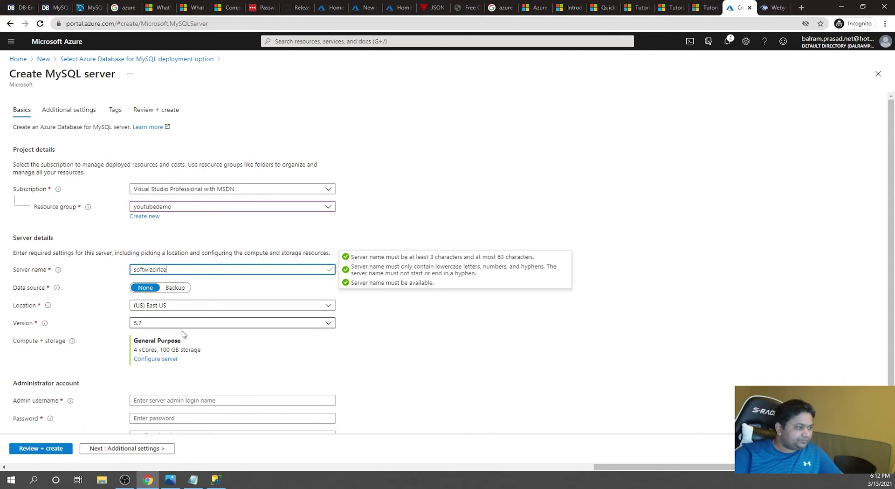
# - Copy the softwizcirlce server name onto a new line in the notes
pyautogui.click(428, 361)
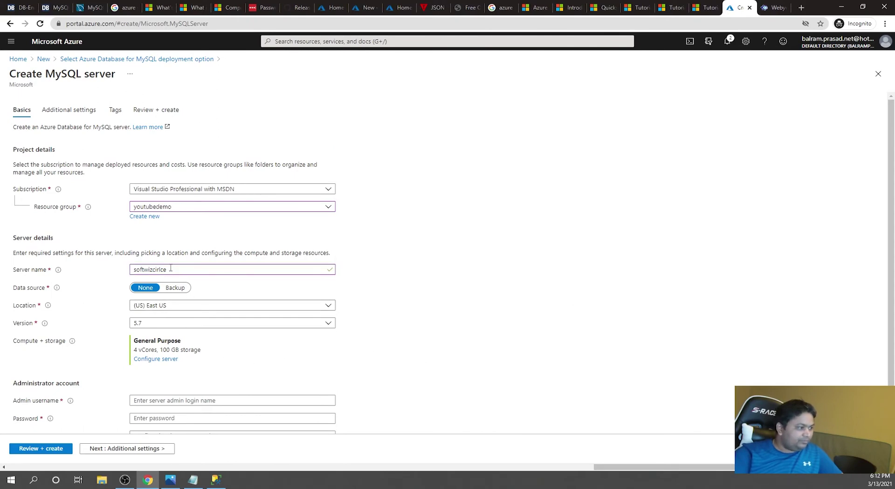
pyautogui.doubleClick(171, 267)
pyautogui.hotkey('alt', 'Tab')
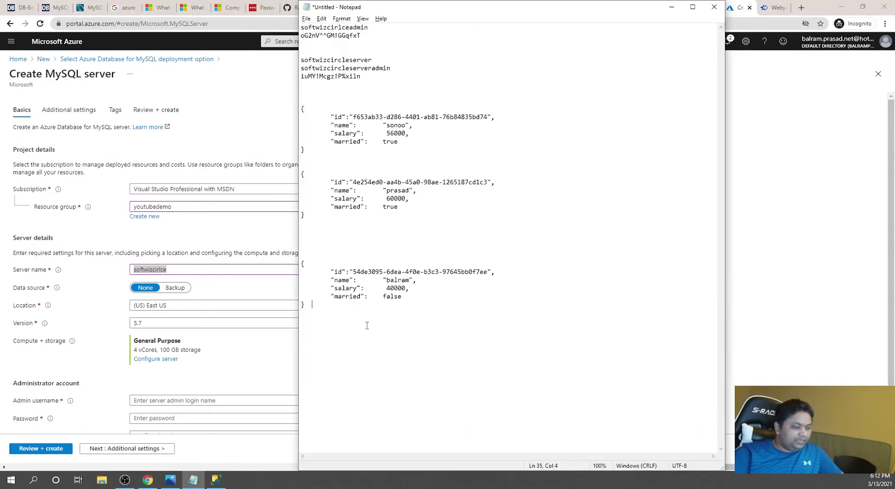
pyautogui.press('Return')
pyautogui.press('Return')
pyautogui.hotkey('ctrl', 'v')
pyautogui.hotkey('alt', 'Tab')
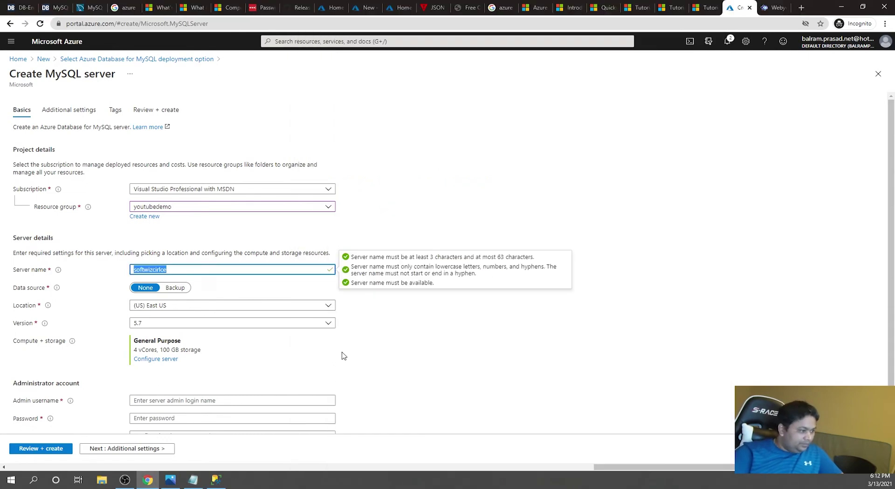
# - Keep (US) East US as the location and open the compute + storage settings
pyautogui.scroll(-1, 249, 355)
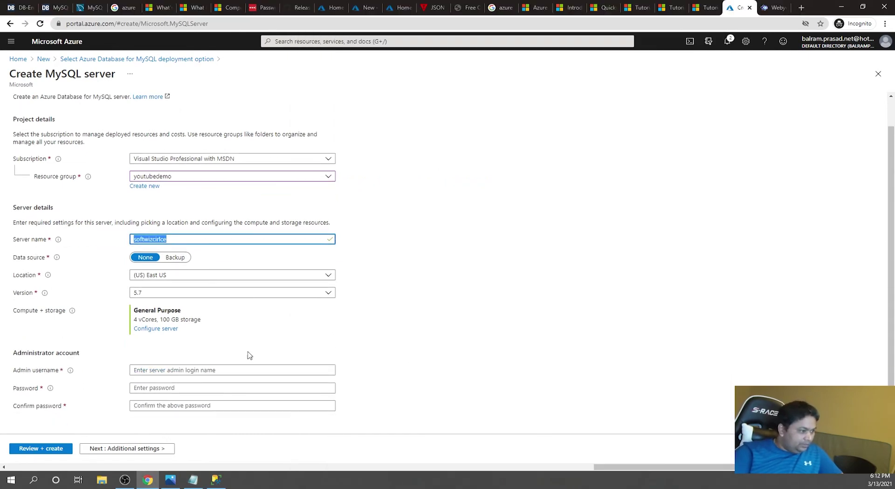
pyautogui.click(187, 293)
pyautogui.click(205, 276)
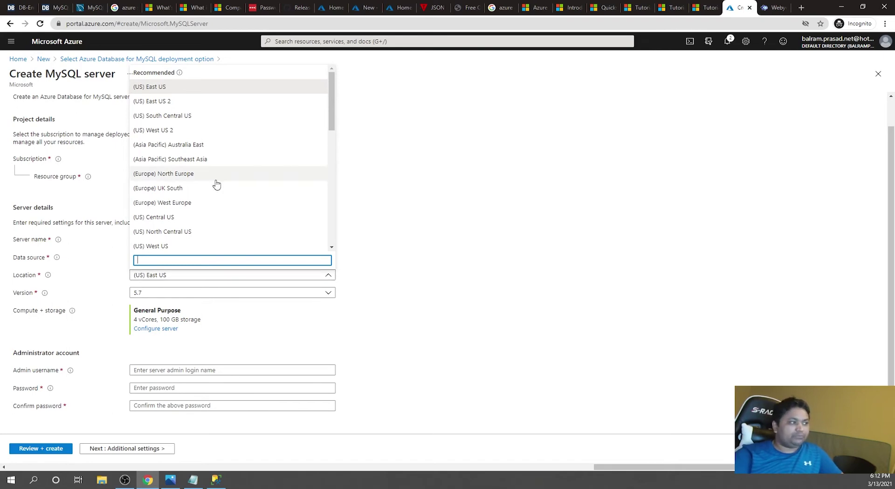
pyautogui.click(484, 193)
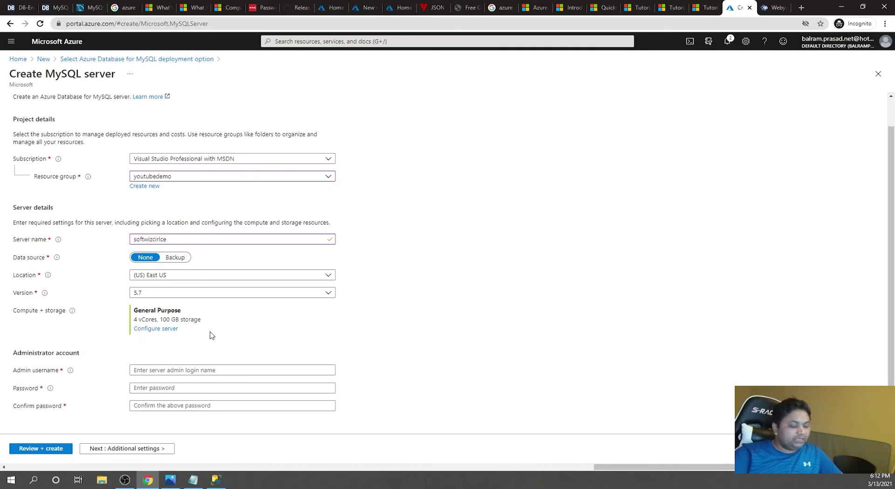
pyautogui.click(164, 328)
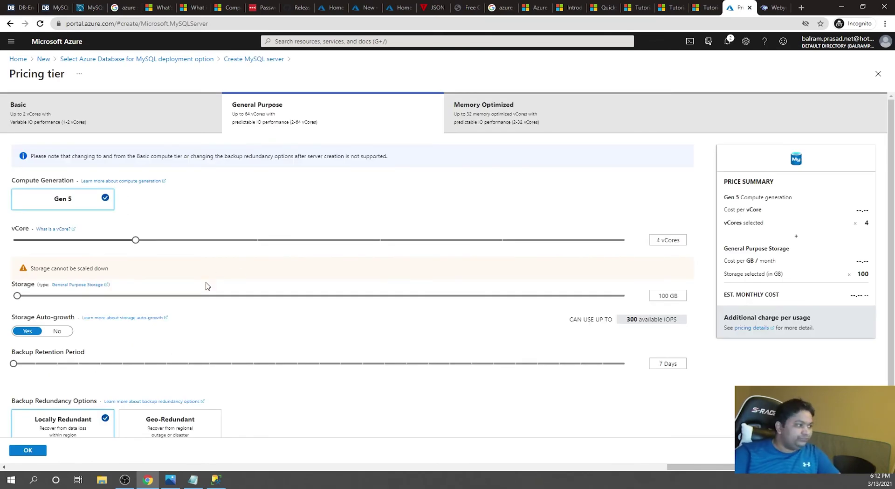
# - Compare the Basic, General Purpose and Memory Optimized pricing tiers
pyautogui.click(125, 124)
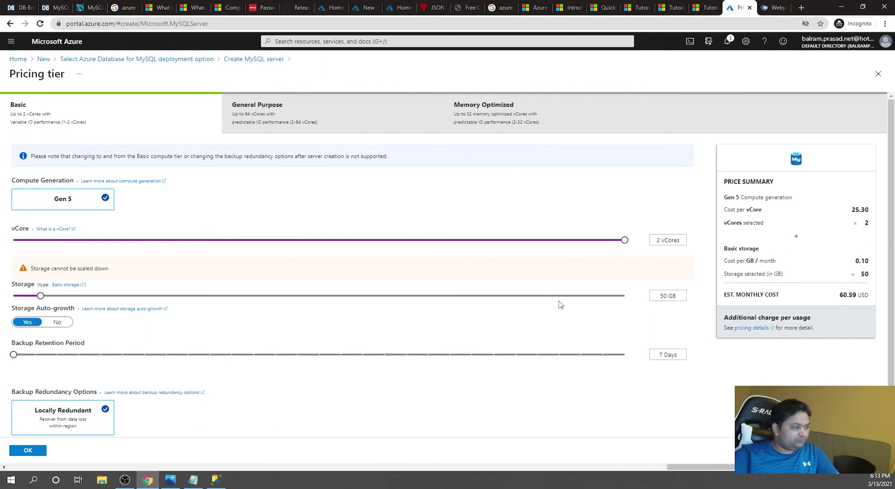
pyautogui.click(57, 322)
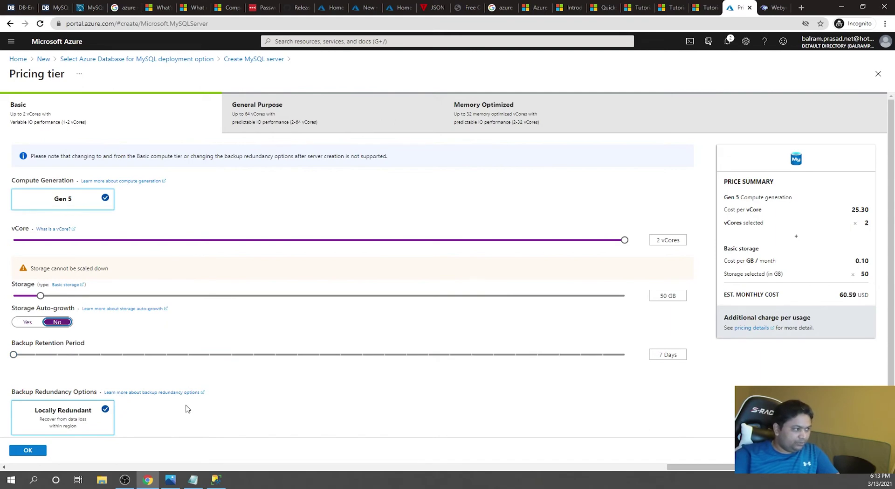
pyautogui.click(270, 115)
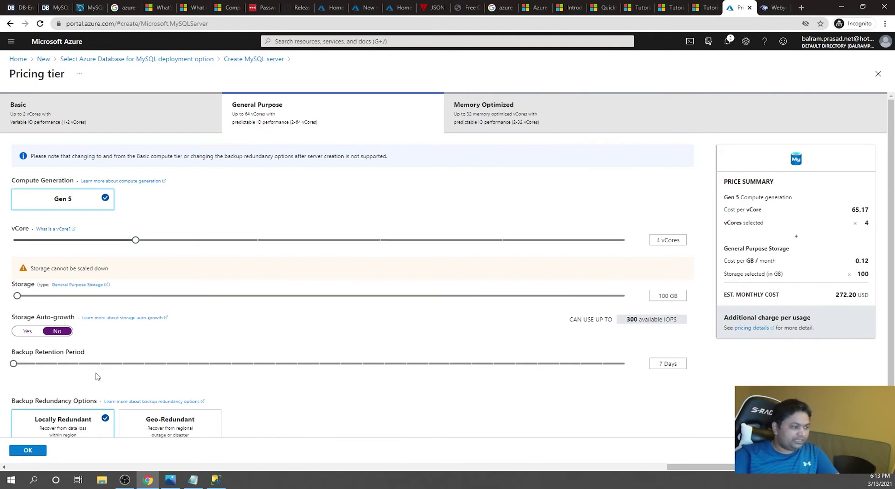
pyautogui.scroll(-1, 98, 377)
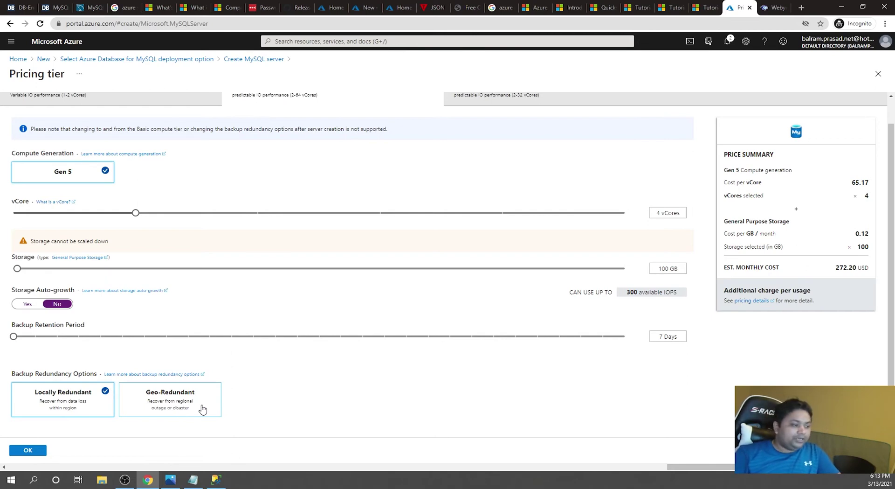
pyautogui.scroll(1, 454, 186)
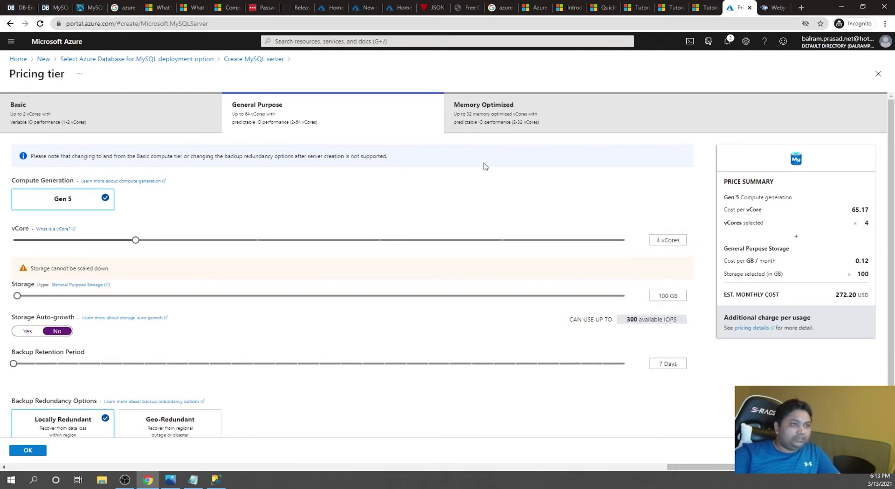
pyautogui.click(507, 122)
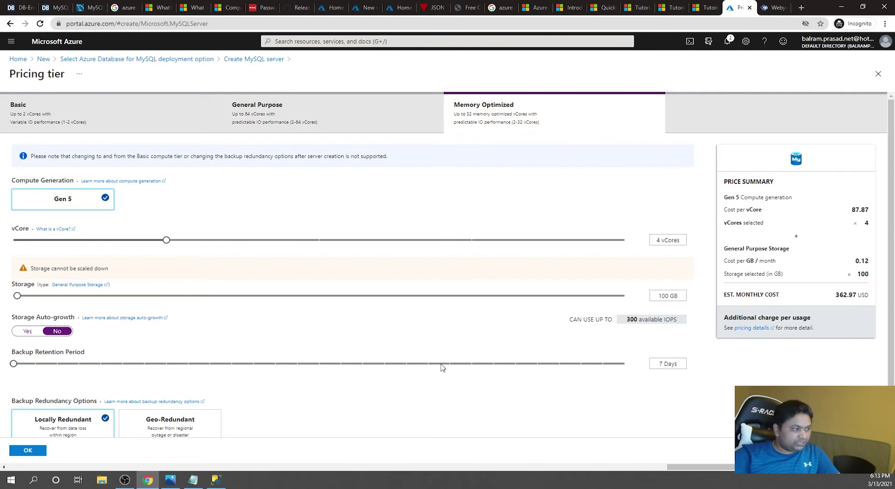
# - Choose the Basic tier with 5 GB storage and 1 vCore, and apply it
pyautogui.click(39, 112)
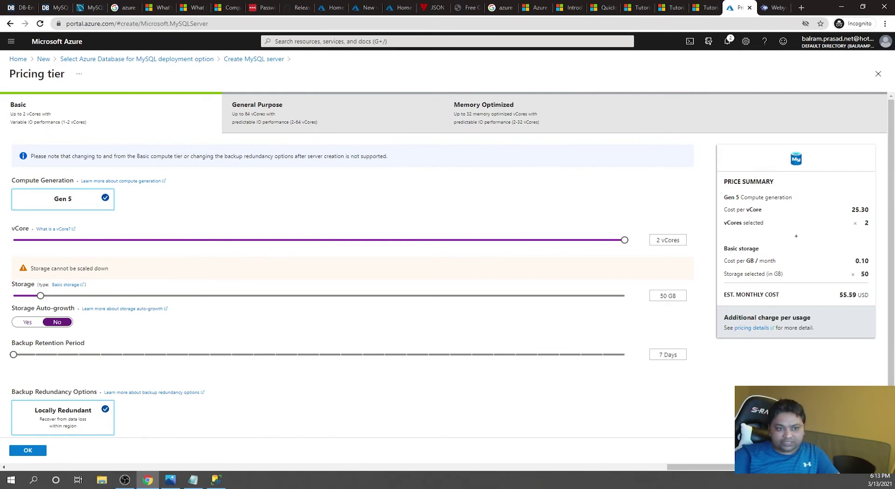
pyautogui.scroll(-1, 106, 365)
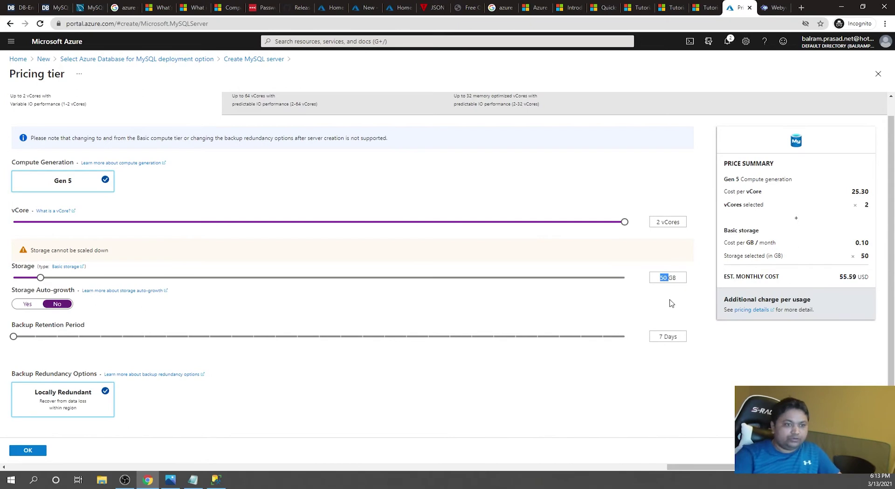
pyautogui.moveTo(40, 278); pyautogui.dragTo(1, 278)
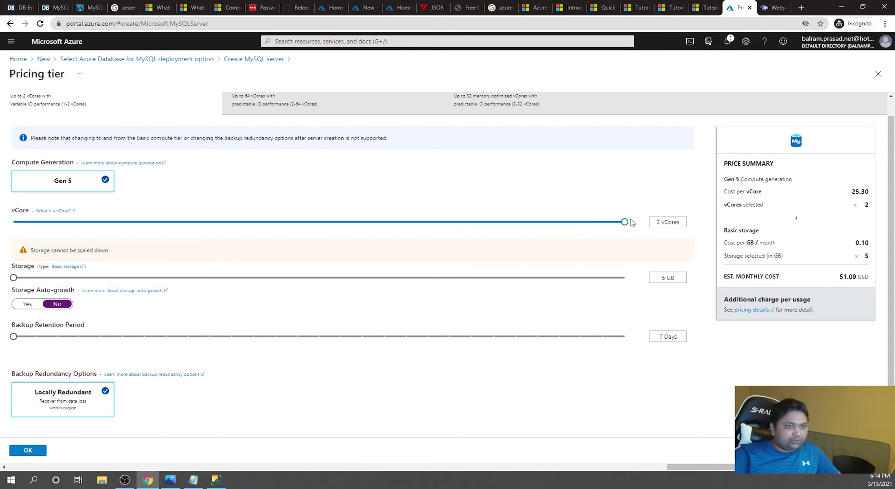
pyautogui.moveTo(624, 223); pyautogui.dragTo(28, 226)
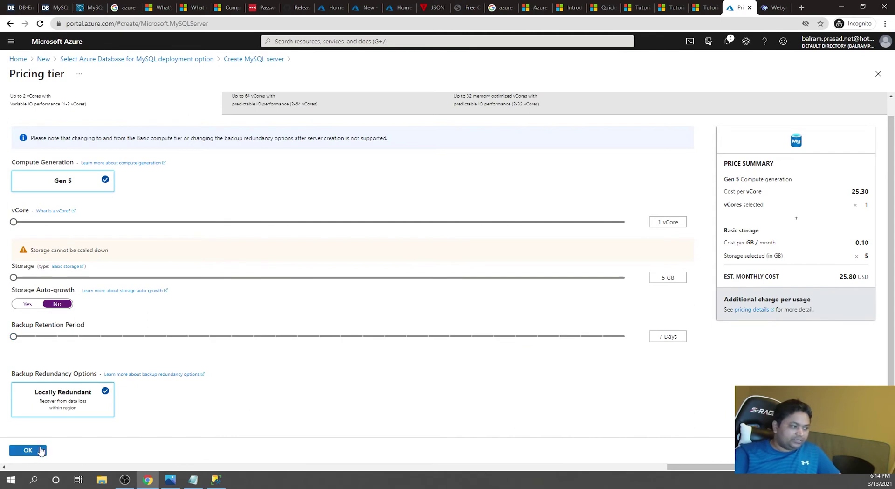
pyautogui.click(37, 452)
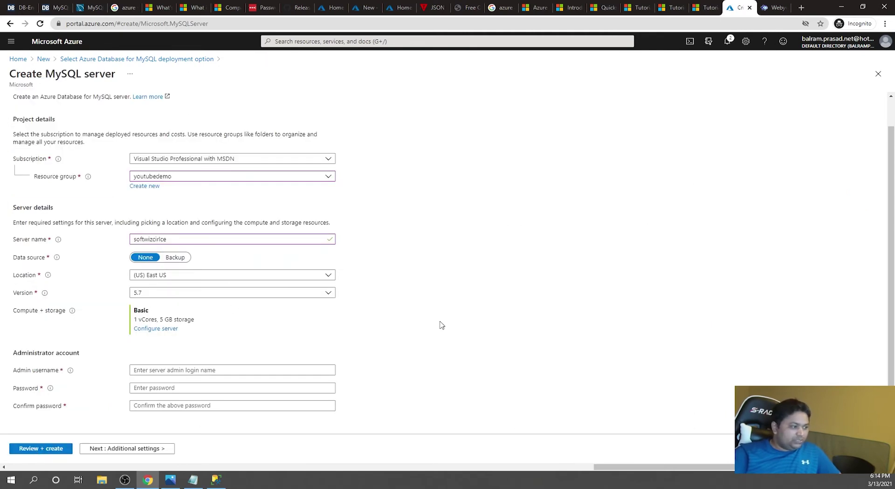
# - Paste the saved admin login name from the notes into the admin username field
pyautogui.click(228, 370)
pyautogui.click(193, 480)
pyautogui.moveTo(368, 27); pyautogui.dragTo(241, 24)
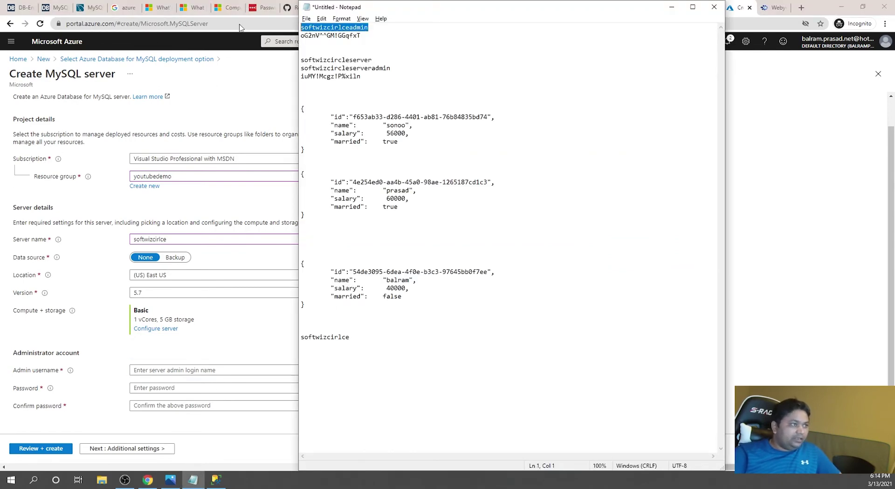
pyautogui.hotkey('ctrl', 'c')
pyautogui.hotkey('alt', 'Tab')
pyautogui.hotkey('ctrl', 'v')
# - Paste the saved password into both the password and confirm password fields
pyautogui.hotkey('alt', 'Tab')
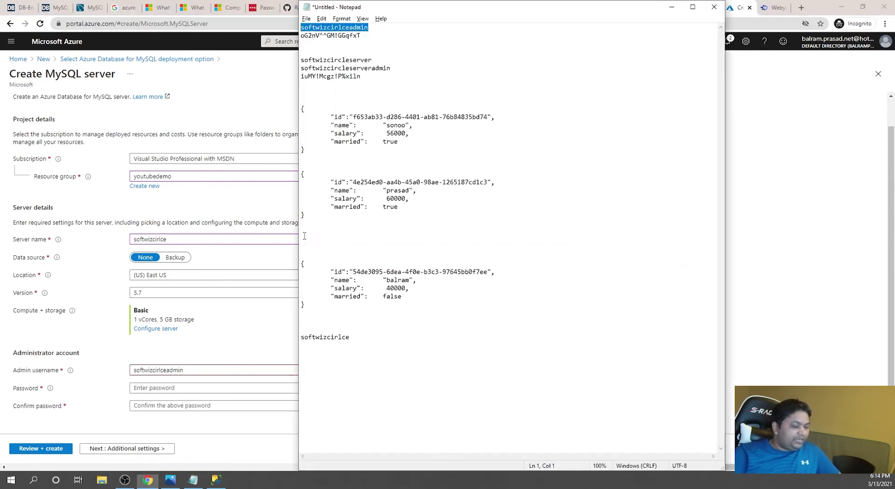
pyautogui.moveTo(364, 36); pyautogui.dragTo(280, 38)
pyautogui.hotkey('ctrl', 'c')
pyautogui.hotkey('alt', 'Tab')
pyautogui.click(166, 388)
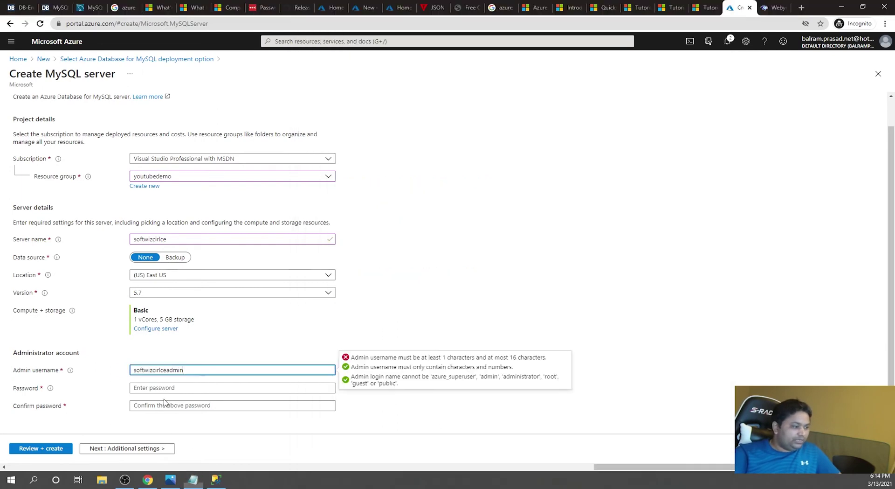
pyautogui.hotkey('ctrl', 'v')
pyautogui.click(219, 416)
pyautogui.hotkey('ctrl', 'v')
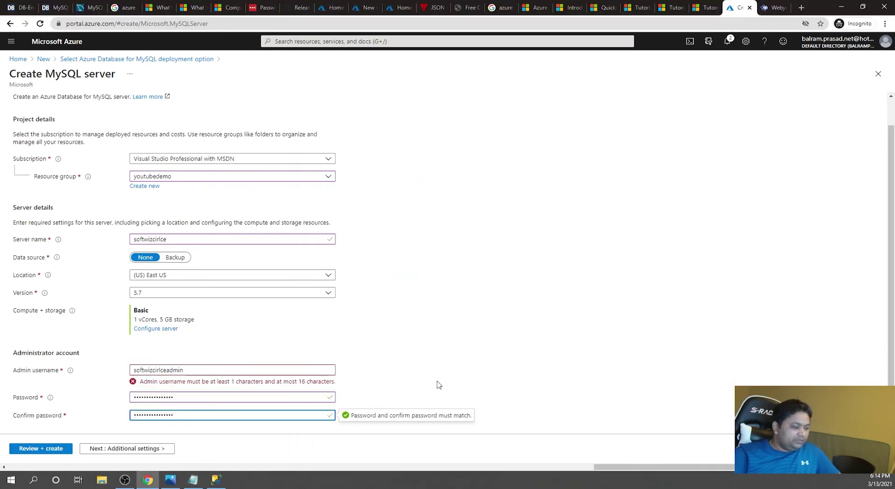
# - Edit and shorten the admin username so it passes validation
pyautogui.click(142, 370)
pyautogui.press('BackSpace')
pyautogui.write('A')
pyautogui.press('BackSpace')
pyautogui.write('S')
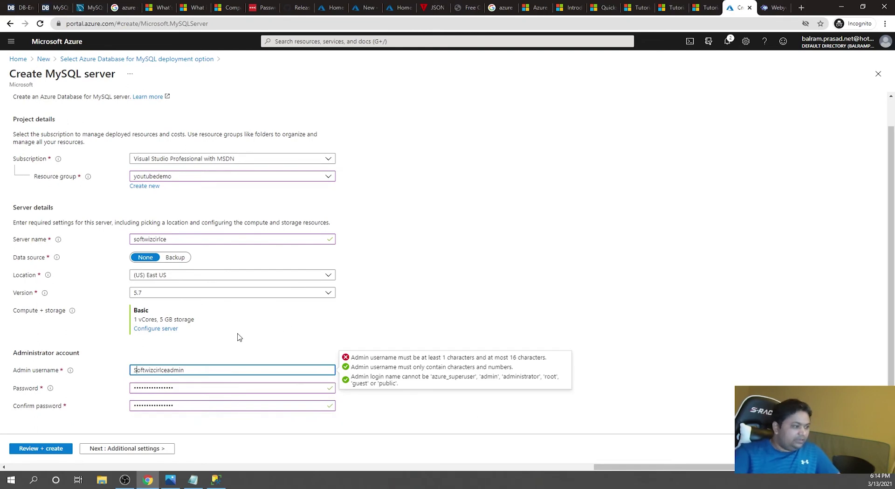
pyautogui.click(229, 369)
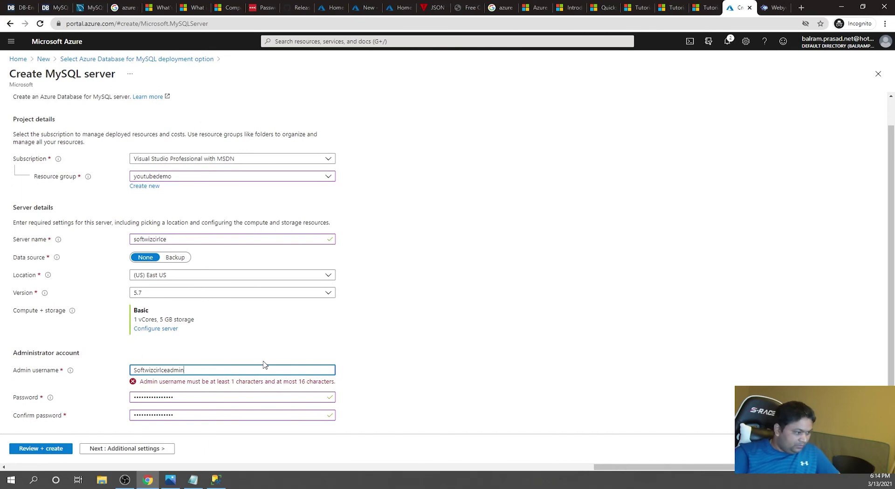
pyautogui.press('Tab')
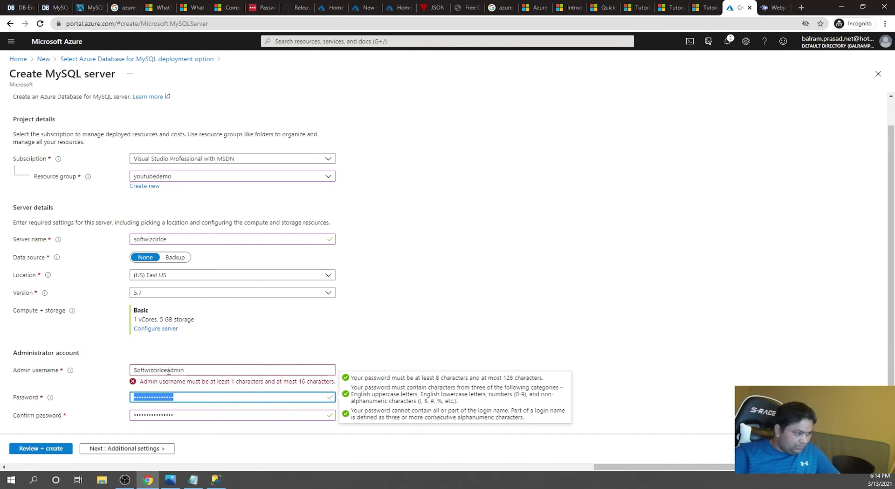
pyautogui.moveTo(167, 370); pyautogui.dragTo(158, 370)
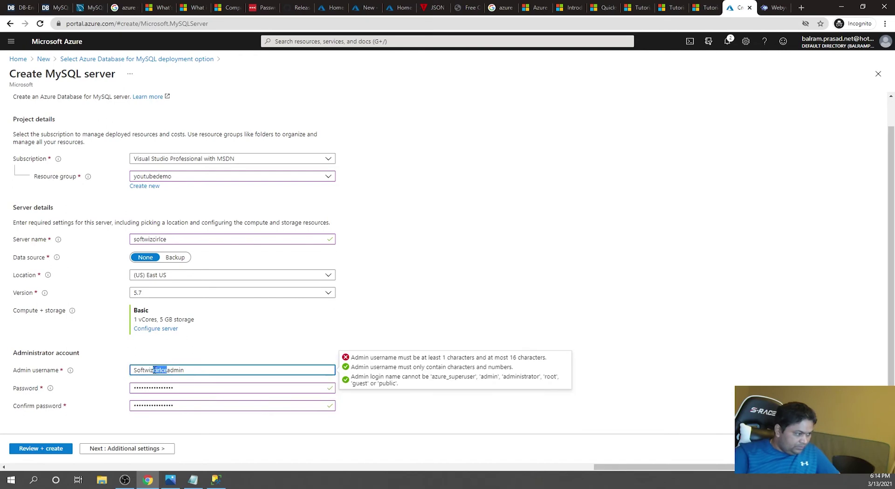
pyautogui.press('BackSpace')
pyautogui.press('Tab')
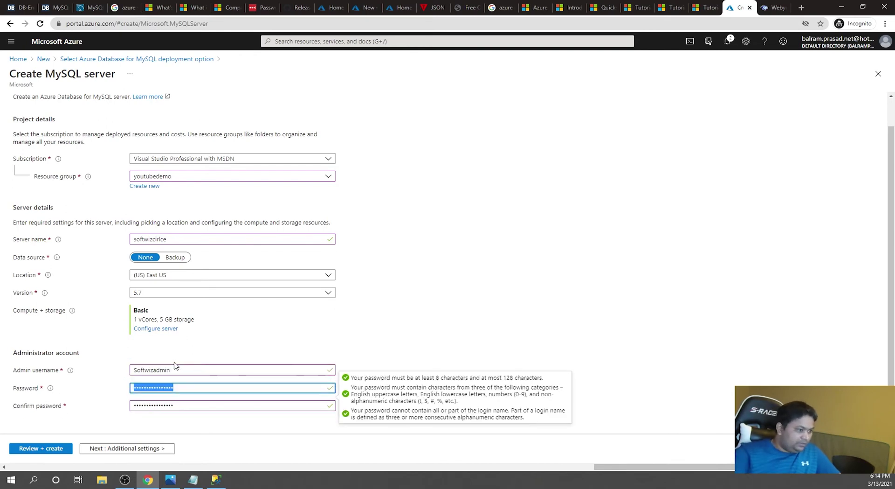
# - Save the shortened username to the notes and continue to Additional settings
pyautogui.click(182, 370)
pyautogui.moveTo(182, 371); pyautogui.dragTo(60, 371)
pyautogui.hotkey('alt', 'Tab')
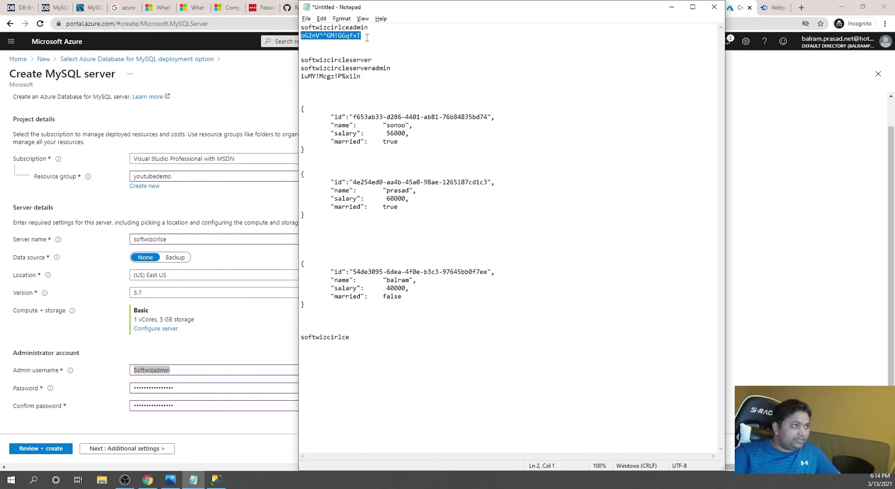
pyautogui.click(371, 28)
pyautogui.press('Return')
pyautogui.hotkey('ctrl', 'v')
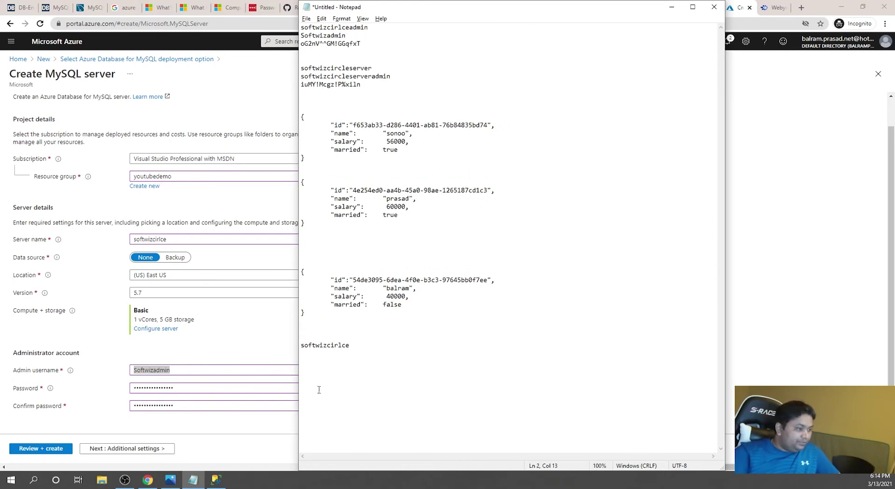
pyautogui.click(272, 421)
pyautogui.click(127, 448)
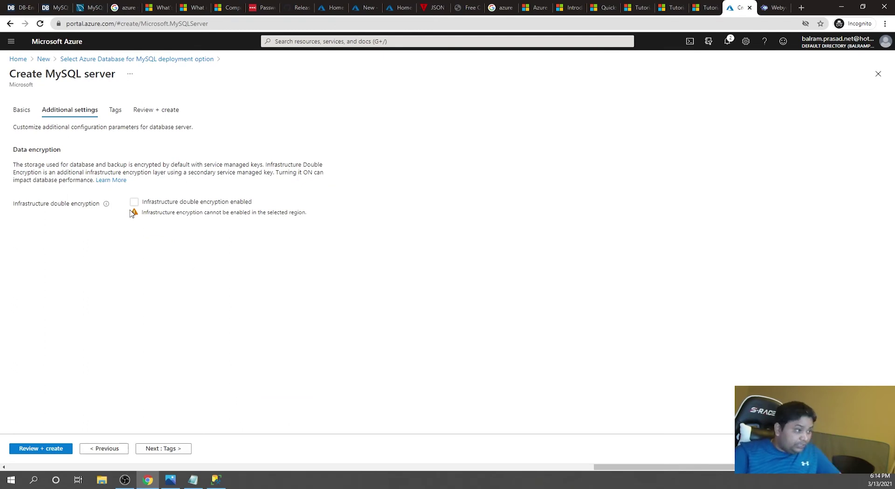
# - Pass through Tags and Review + create, create the server, then open the deployed softwizcirlce server
pyautogui.click(170, 449)
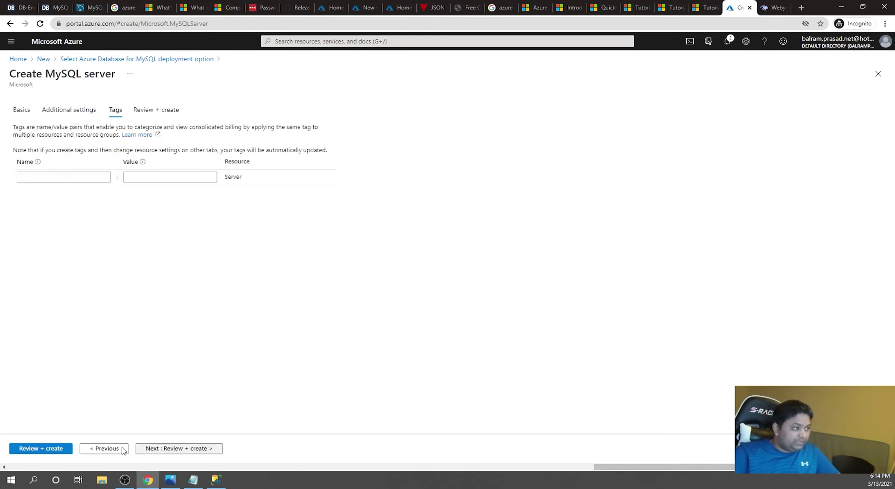
pyautogui.click(41, 449)
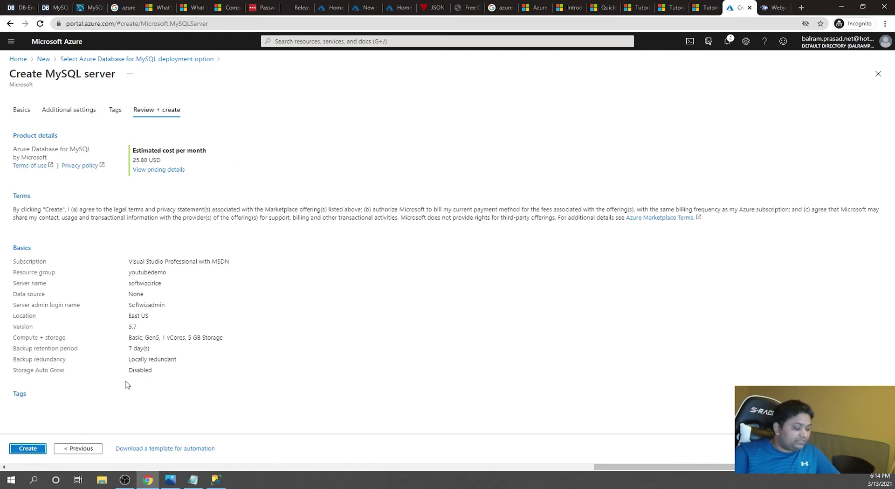
pyautogui.click(35, 450)
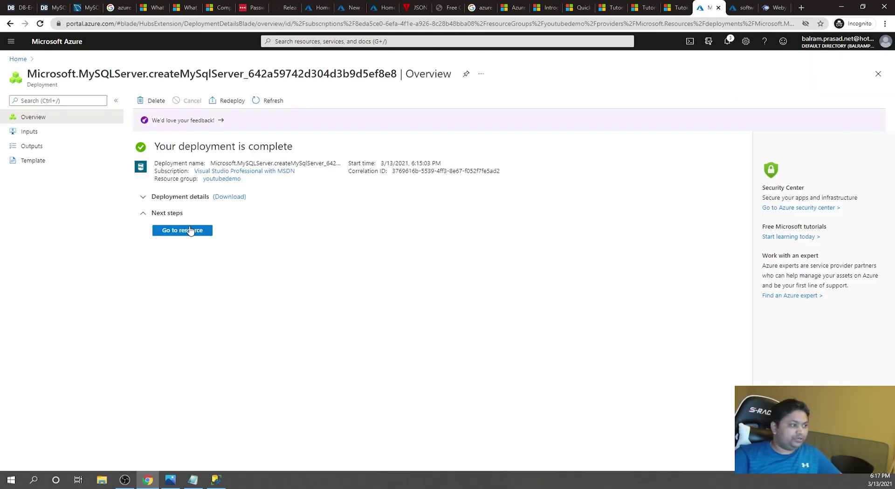
pyautogui.click(188, 233)
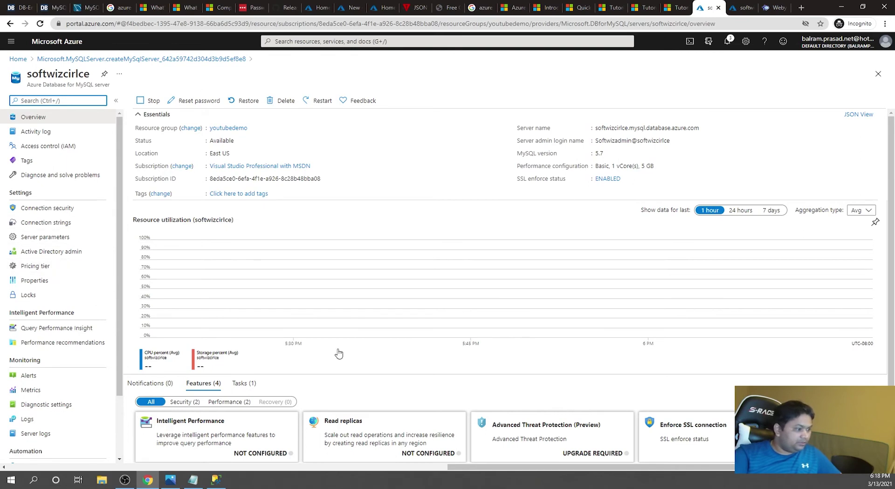
# - Look over the softwizcirlce server overview, then open its Performance recommendations page
pyautogui.scroll(-1, 339, 352)
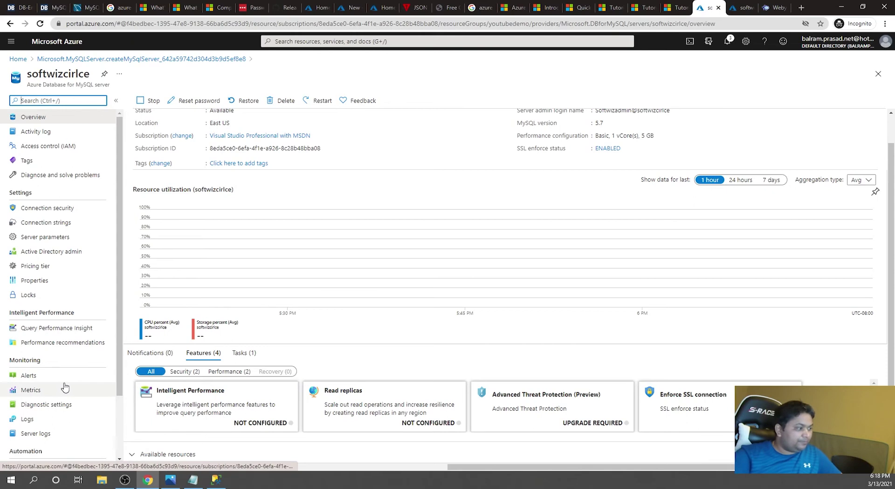
pyautogui.click(65, 343)
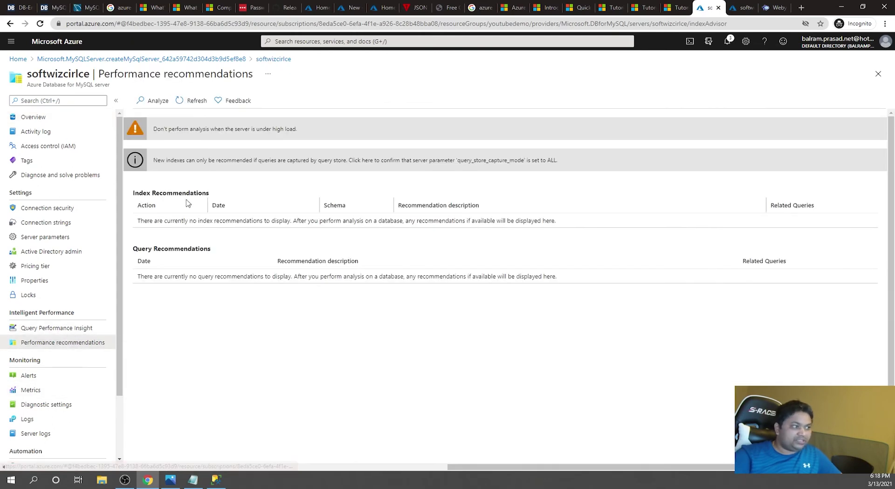
# - View softwizcirlce's Query Performance Insight, then go to its Connection security settings
pyautogui.click(65, 329)
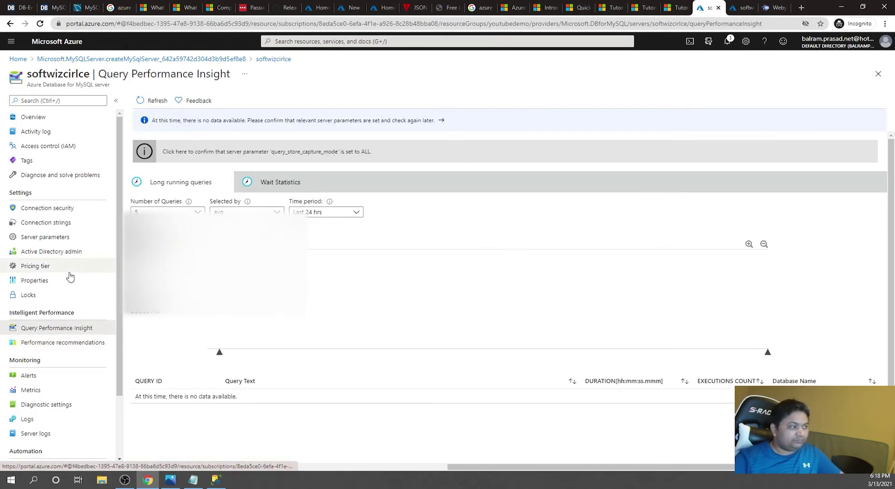
pyautogui.click(89, 214)
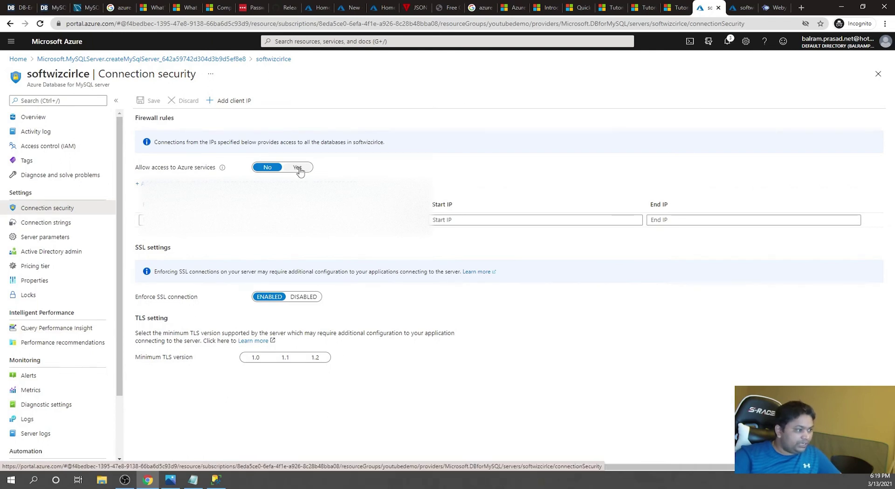
# - Add a firewall rule for this computer's client IP, then open the Server parameters list
pyautogui.click(240, 101)
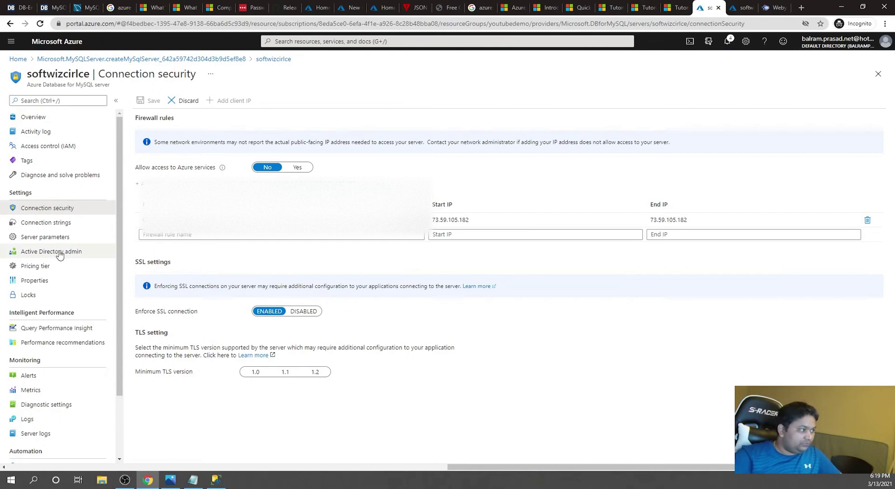
pyautogui.click(59, 237)
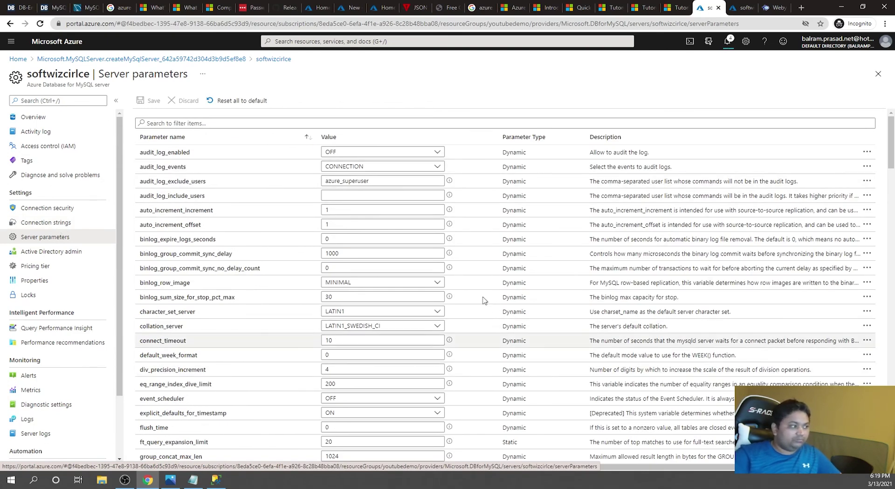
pyautogui.click(375, 153)
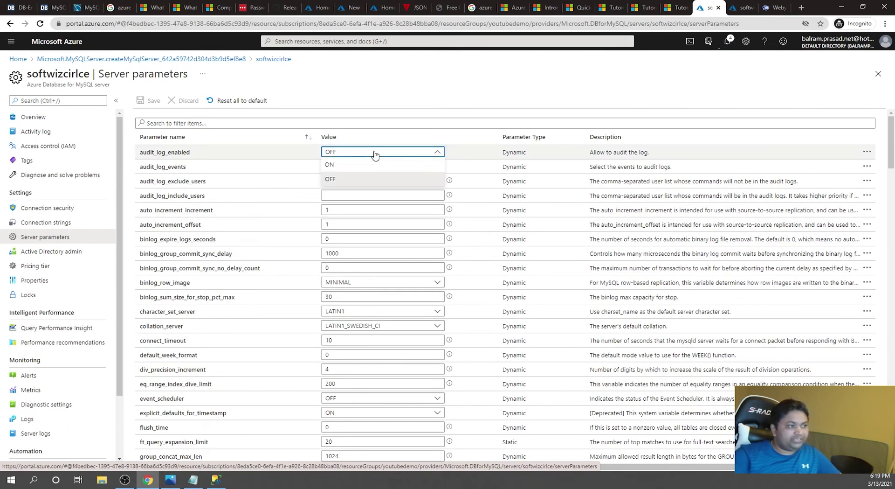
pyautogui.click(375, 152)
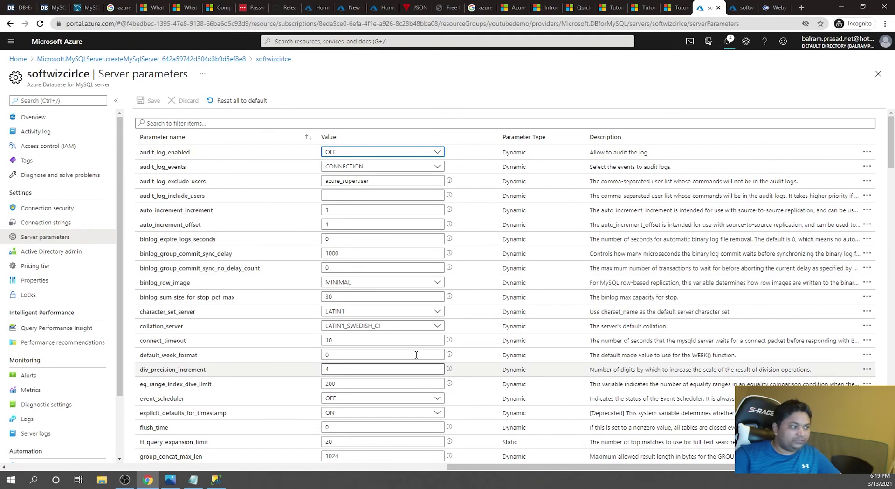
pyautogui.click(43, 223)
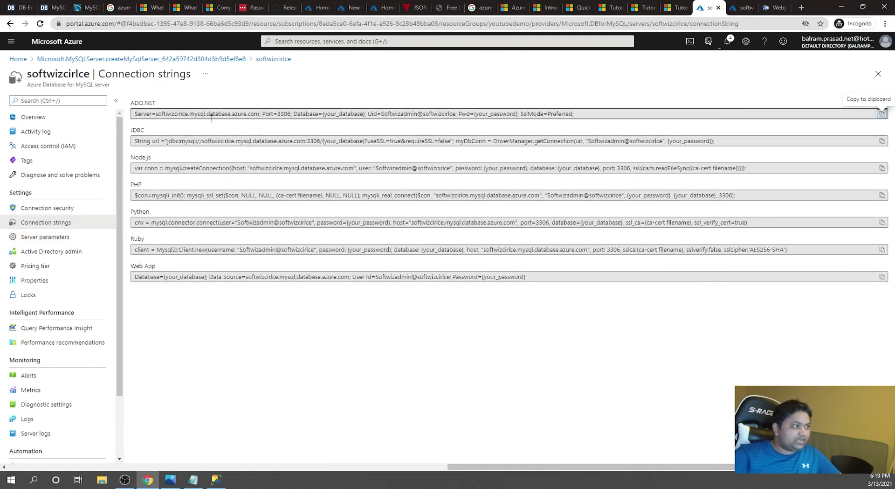
pyautogui.doubleClick(284, 114)
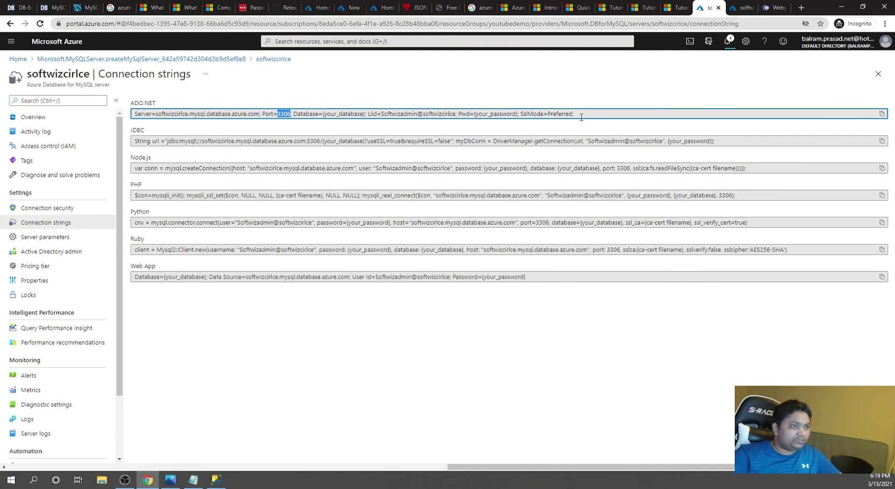
pyautogui.click(509, 354)
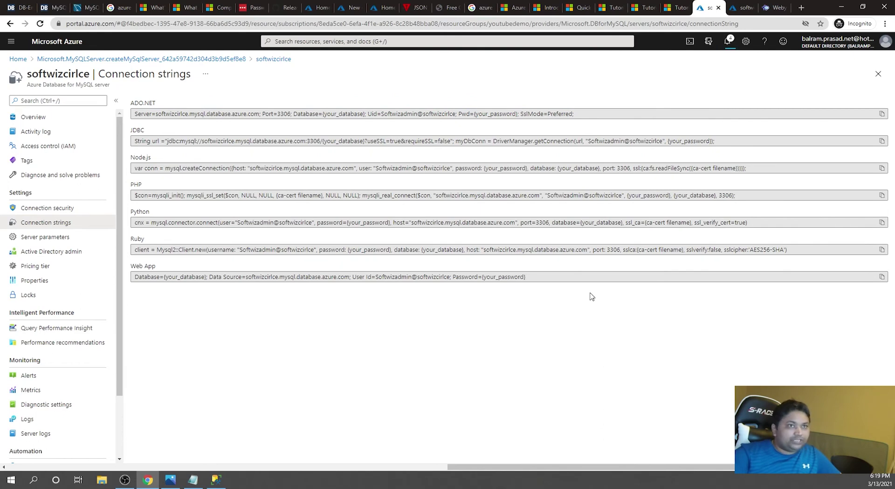
pyautogui.click(730, 44)
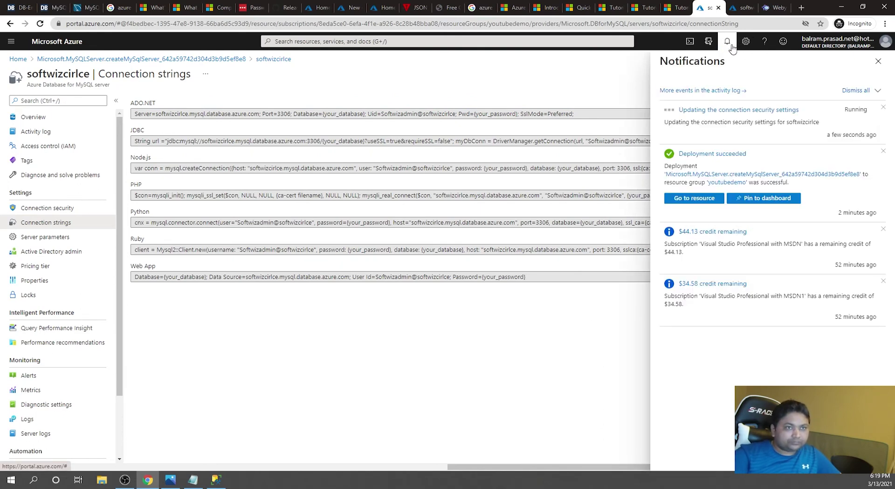
pyautogui.click(732, 46)
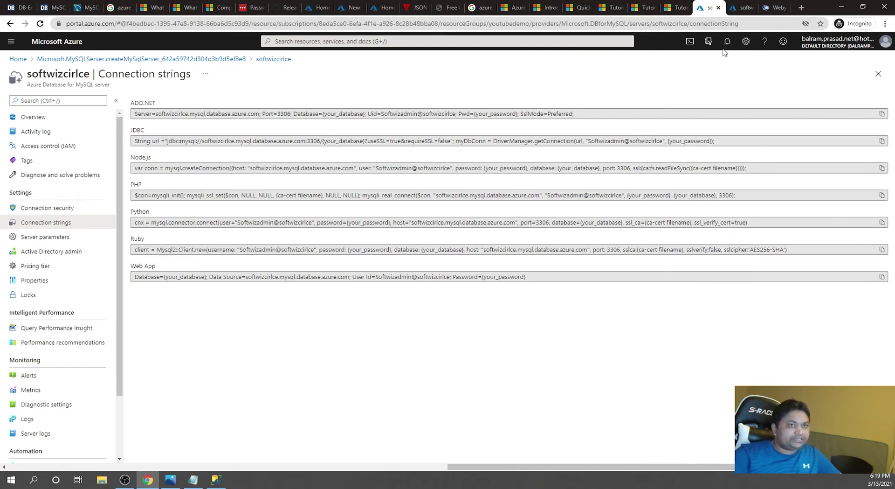
# - Go from the Webyog site to the SQLyog free trial form and enter your name
pyautogui.click(778, 5)
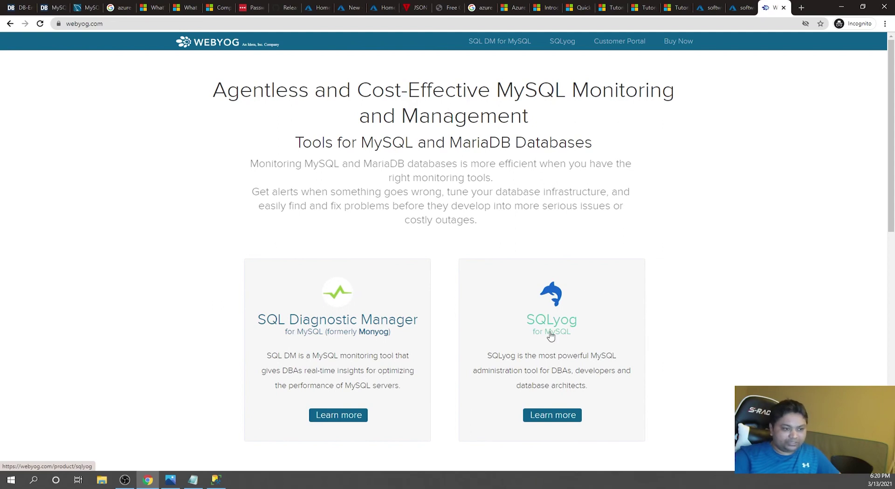
pyautogui.click(550, 416)
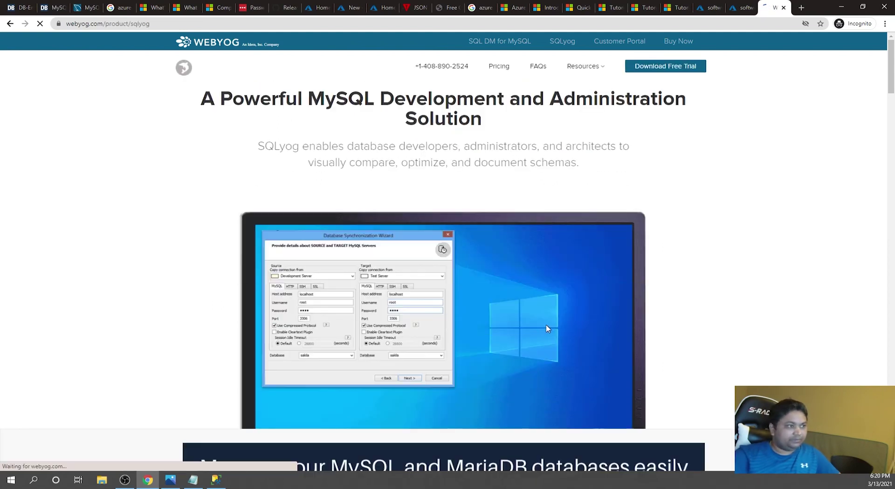
pyautogui.click(678, 72)
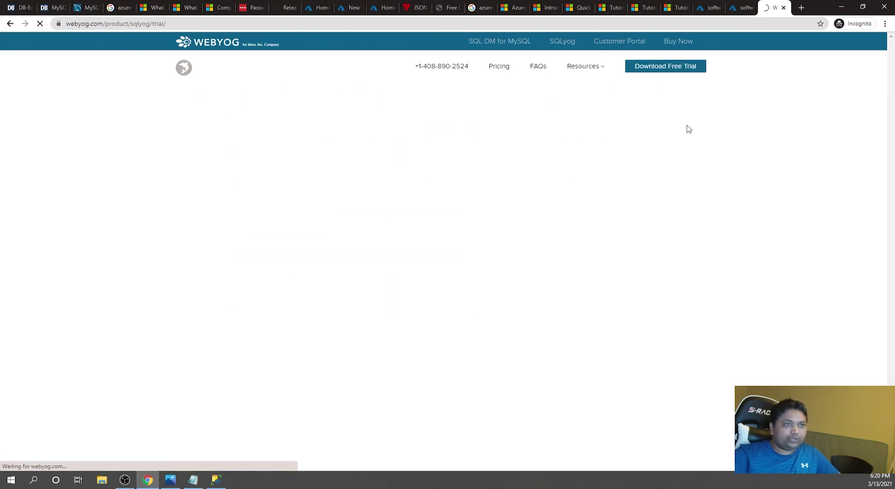
pyautogui.write('Bal;')
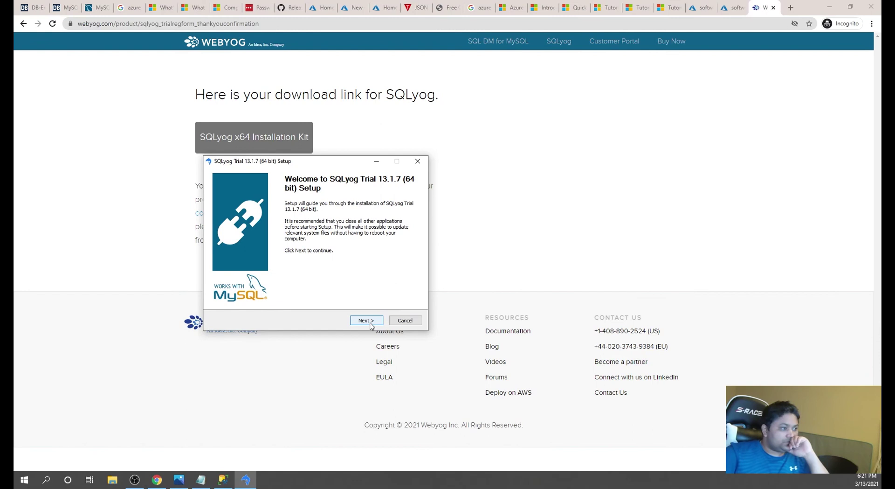
# - Install SQLyog Trial 13.1.7 (64 bit), accepting the license and skipping the Quick Launch Shortcut, then launch it
pyautogui.click(366, 320)
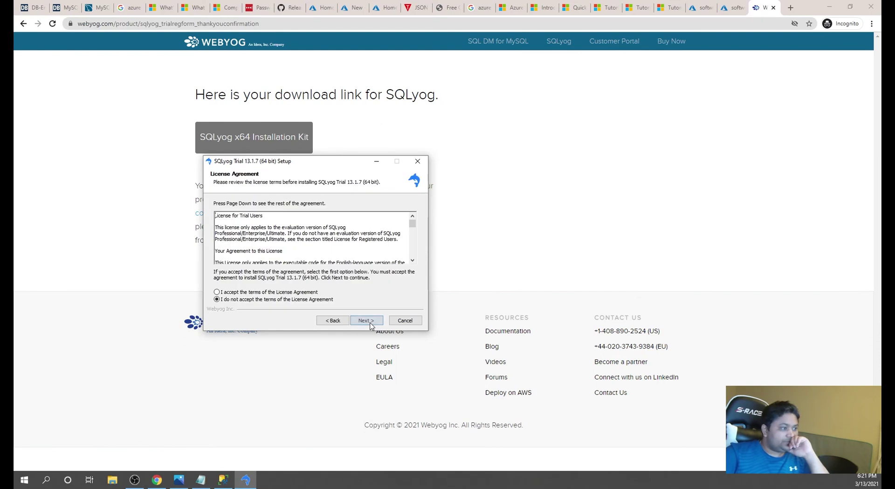
pyautogui.click(287, 291)
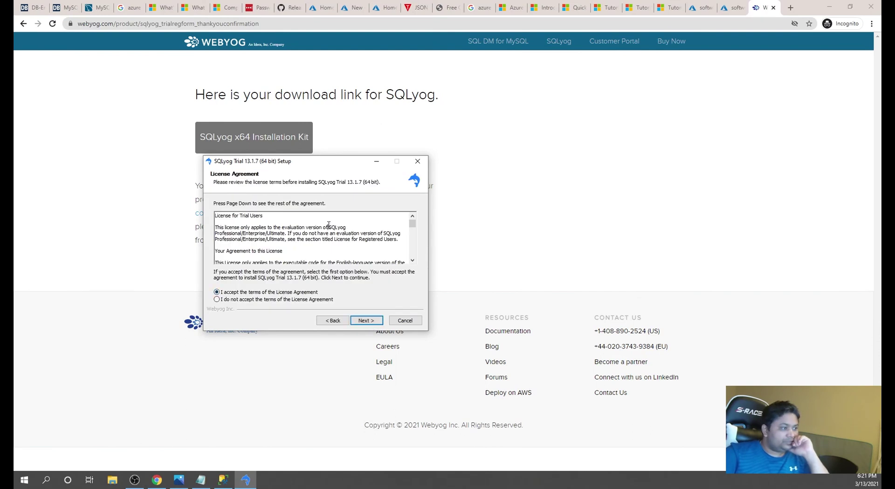
pyautogui.scroll(-1, 330, 232)
pyautogui.scroll(-6, 330, 232)
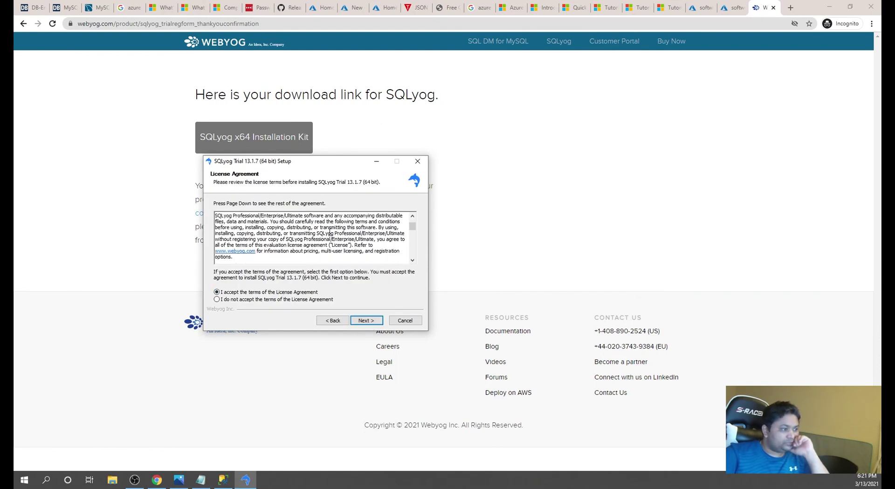
pyautogui.scroll(-2, 330, 232)
pyautogui.click(367, 320)
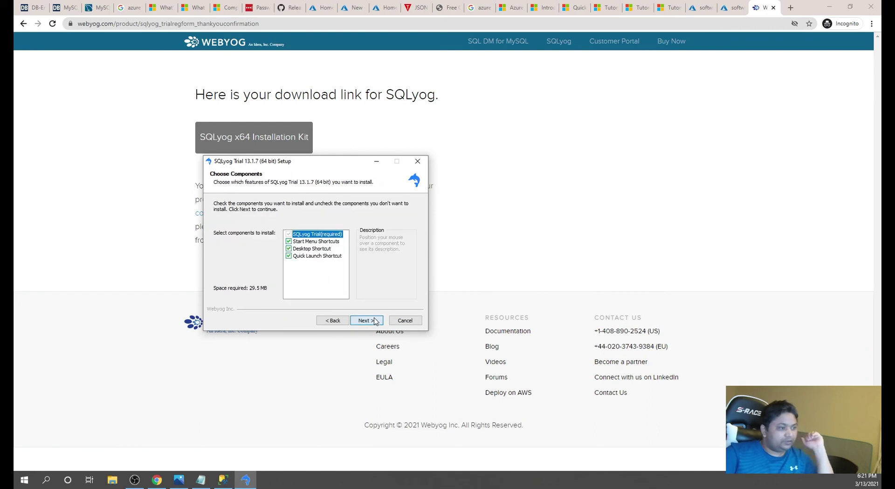
pyautogui.click(289, 256)
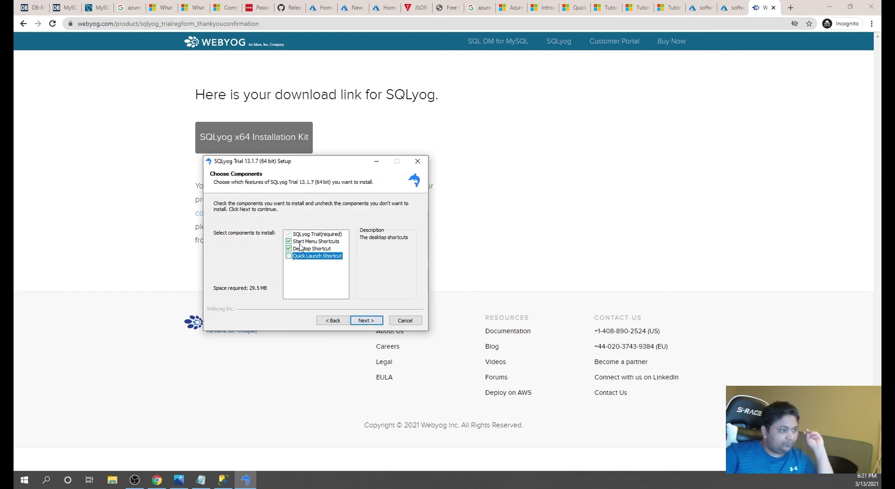
pyautogui.click(369, 322)
pyautogui.click(372, 323)
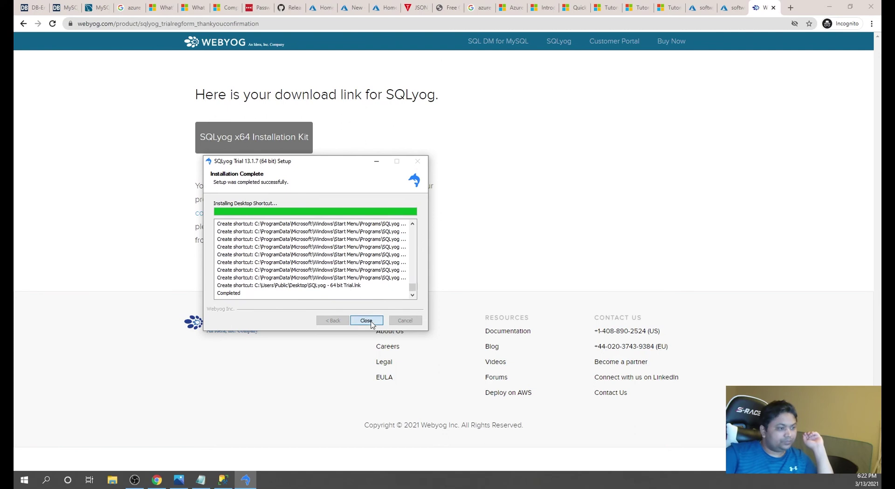
pyautogui.click(372, 321)
pyautogui.click(372, 321)
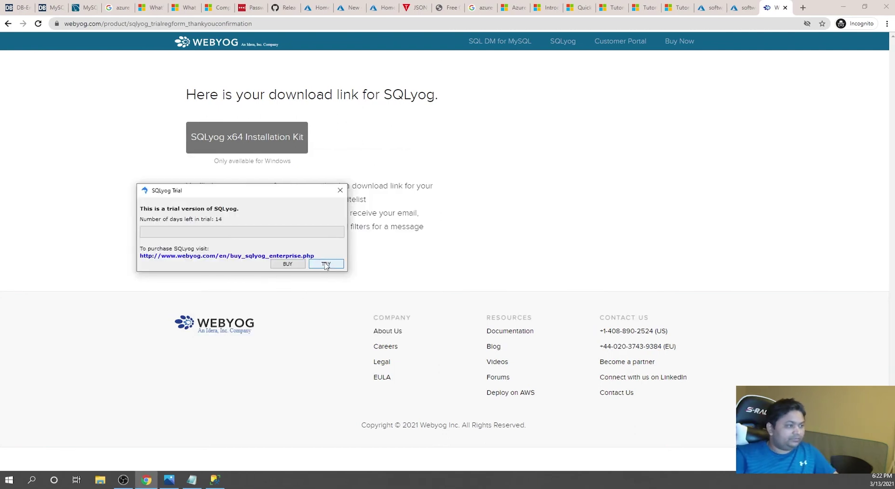
# - Continue with the trial and save a new connection named AzureMySQL-SoftwizCircle, then return to Chrome
pyautogui.click(326, 264)
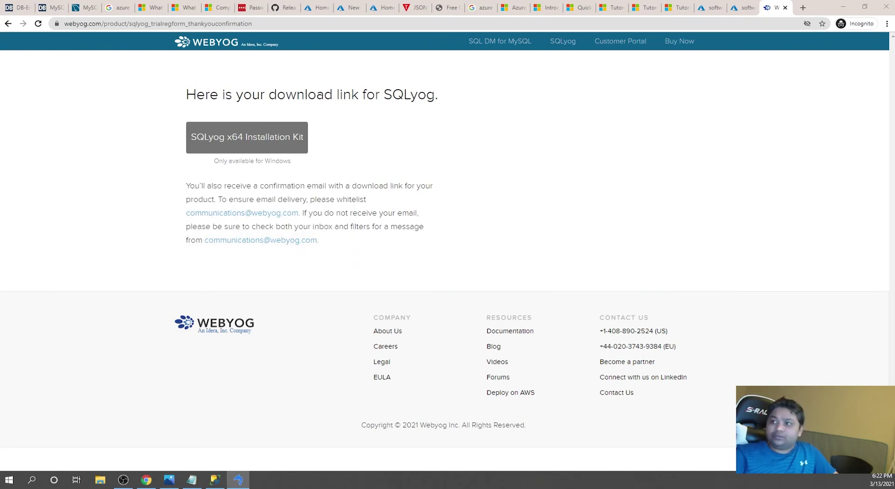
pyautogui.moveTo(349, 246); pyautogui.dragTo(334, 177)
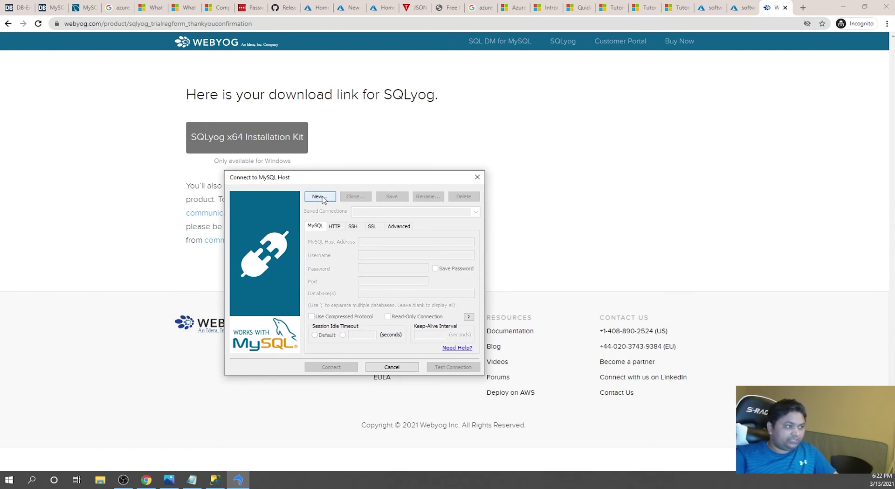
pyautogui.click(320, 197)
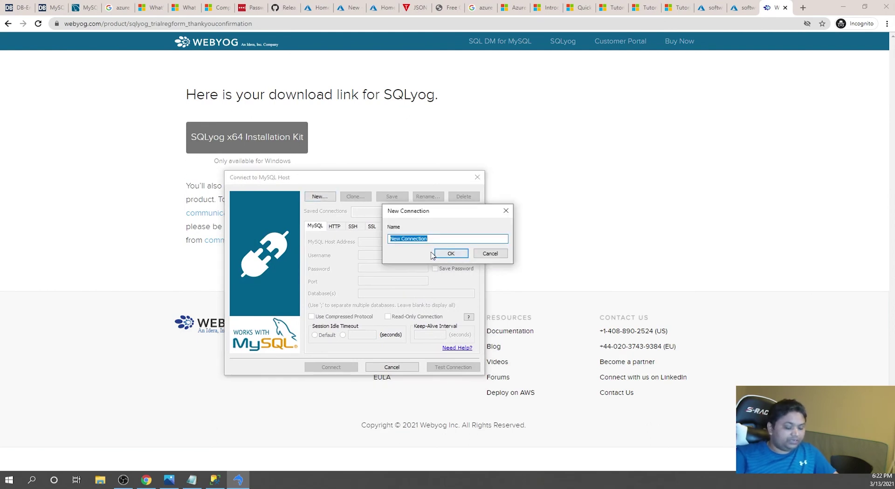
pyautogui.write('AzureMySQL')
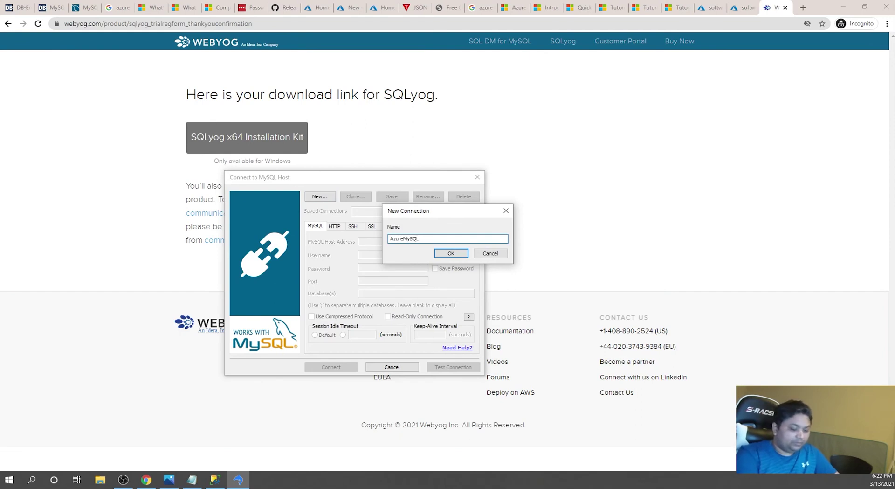
pyautogui.write('-Softwiz')
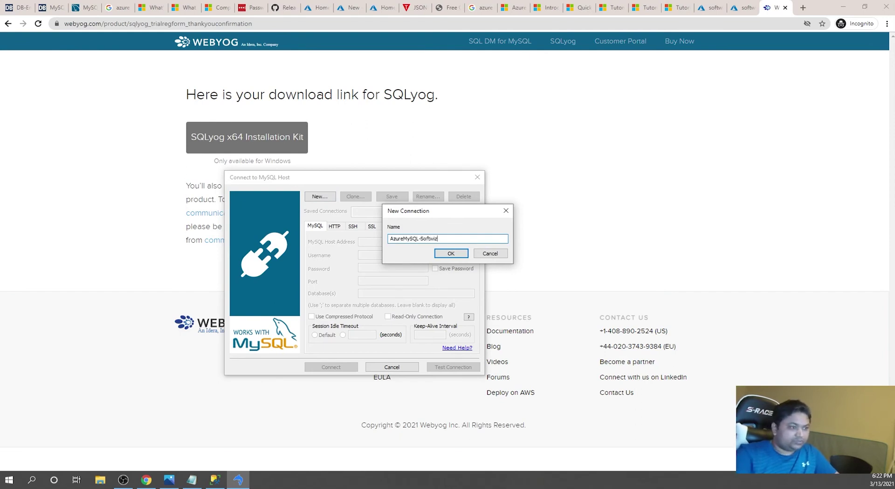
pyautogui.write('Circle')
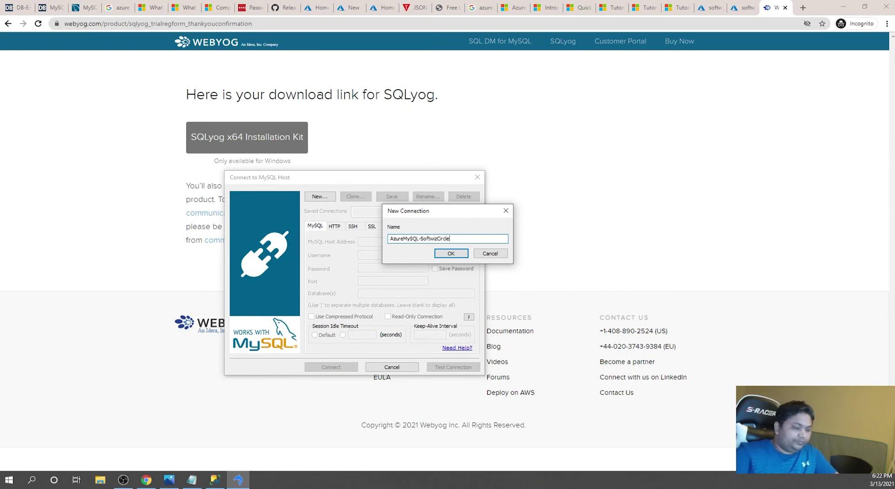
pyautogui.click(452, 253)
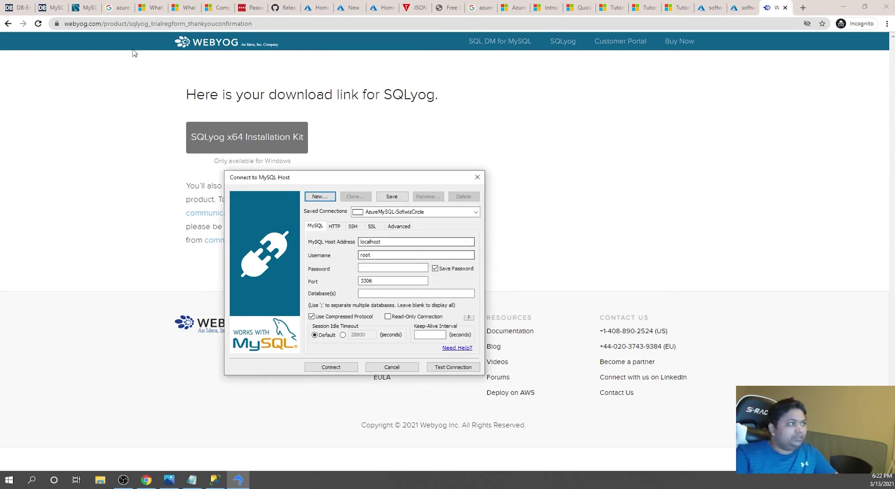
pyautogui.click(744, 7)
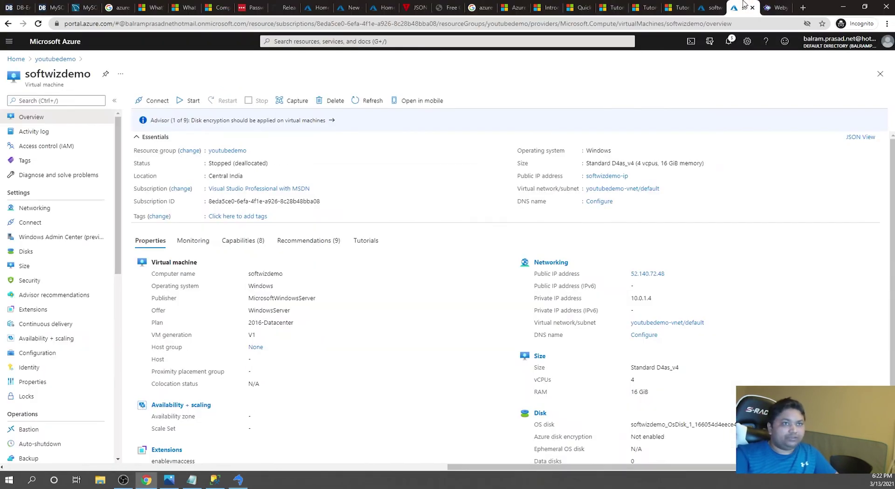
# - Copy the host softwizcirlce.mysql.database.azure.com from the ADO.NET string into SQLyog's MySQL host field
pyautogui.click(717, 5)
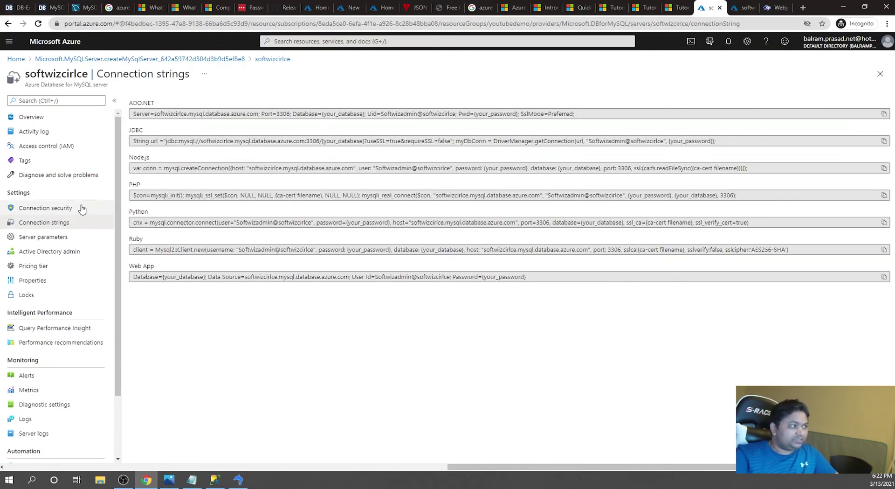
pyautogui.click(156, 114)
pyautogui.moveTo(158, 114); pyautogui.dragTo(256, 113)
pyautogui.hotkey('ctrl', 'c')
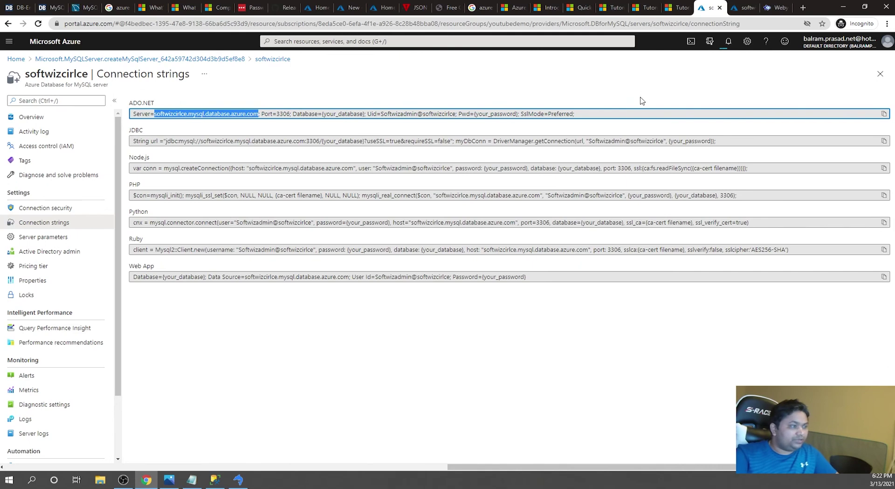
pyautogui.click(238, 480)
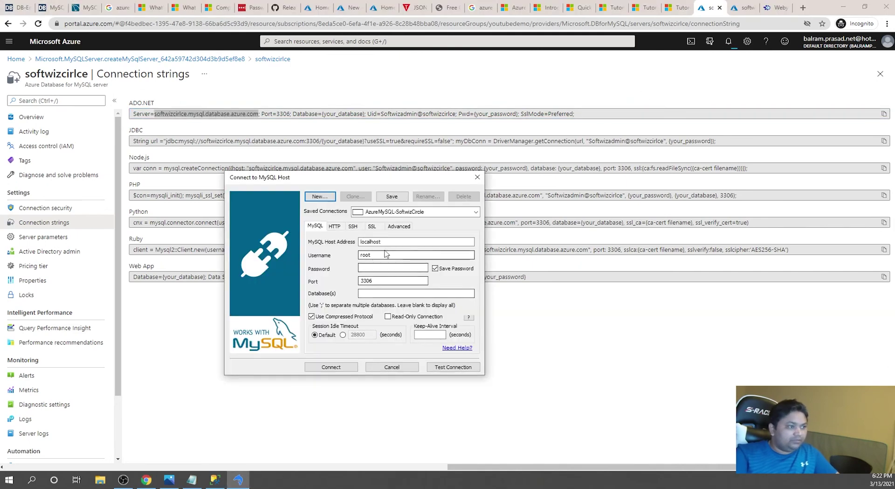
pyautogui.hotkey('ctrl', 'v')
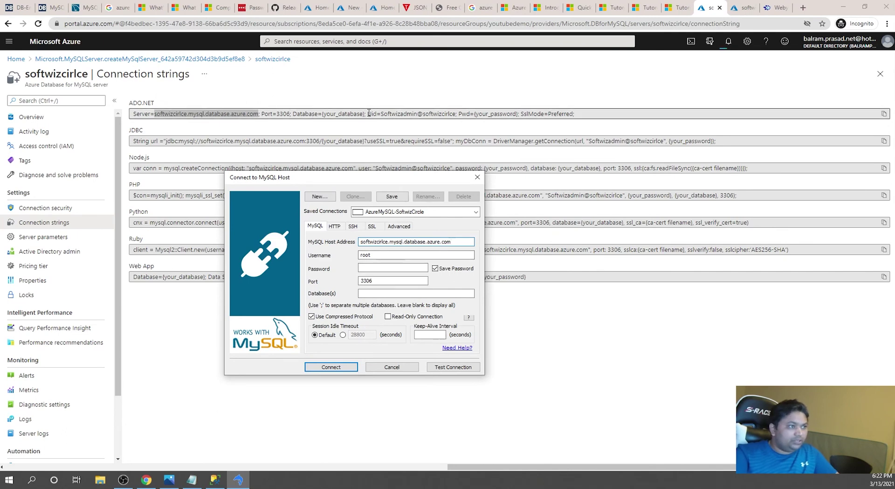
# - Replace username root with the admin login and paste the saved server password
pyautogui.moveTo(380, 113); pyautogui.dragTo(456, 113)
pyautogui.hotkey('ctrl', 'c')
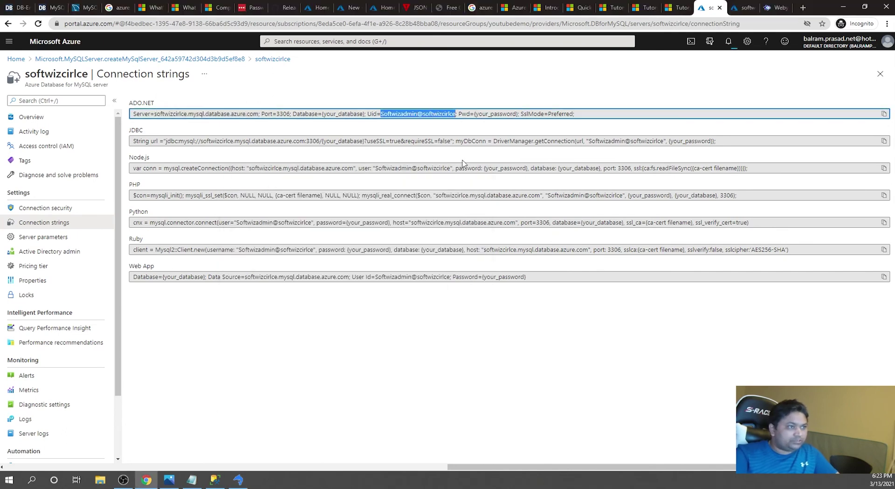
pyautogui.hotkey('alt', 'Tab')
pyautogui.moveTo(373, 255); pyautogui.dragTo(327, 255)
pyautogui.hotkey('ctrl', 'v')
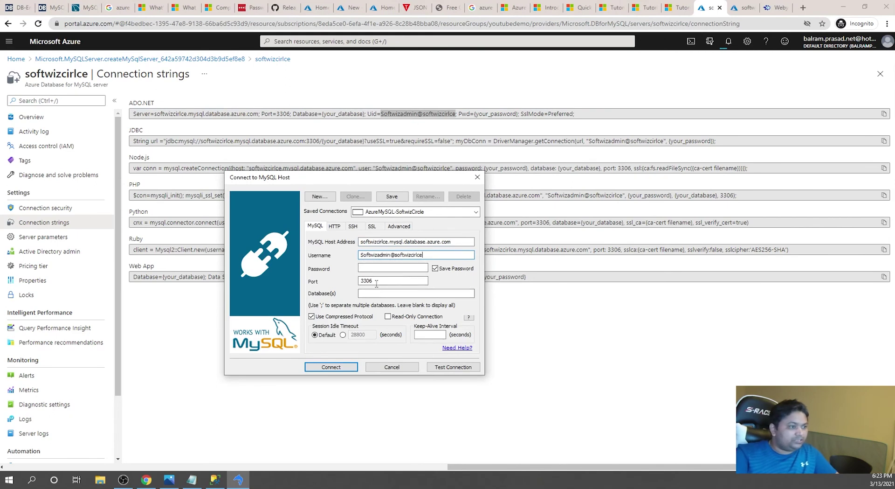
pyautogui.click(191, 479)
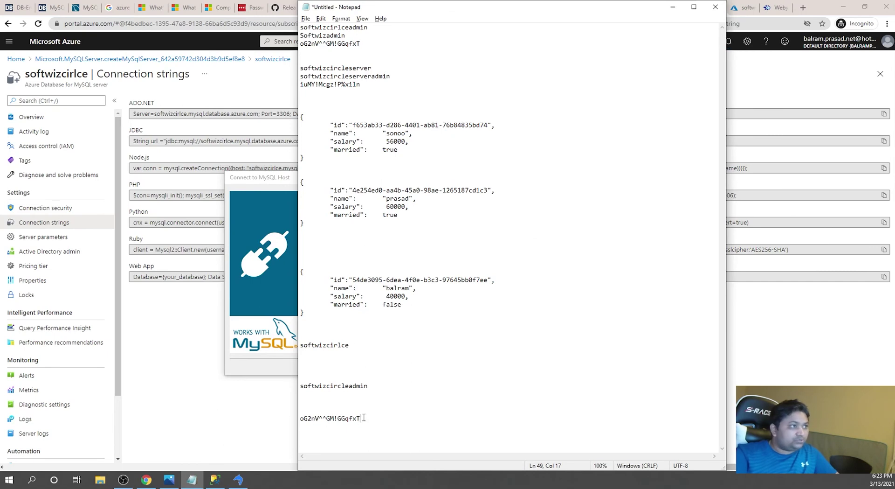
pyautogui.moveTo(364, 418); pyautogui.dragTo(263, 421)
pyautogui.hotkey('alt', 'Tab')
pyautogui.press('Tab')
pyautogui.hotkey('ctrl', 'v')
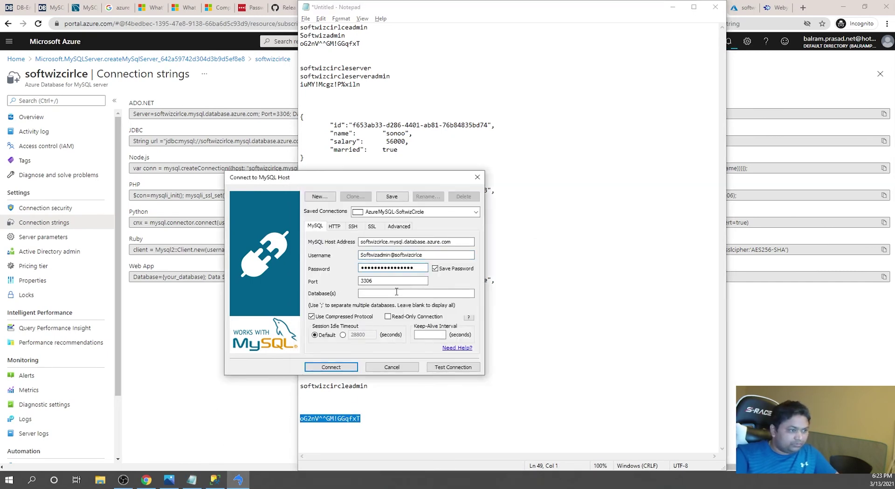
# - Test the connection, dismiss the SSL-required Error 9002, and enable Use SSL Encryption
pyautogui.click(450, 368)
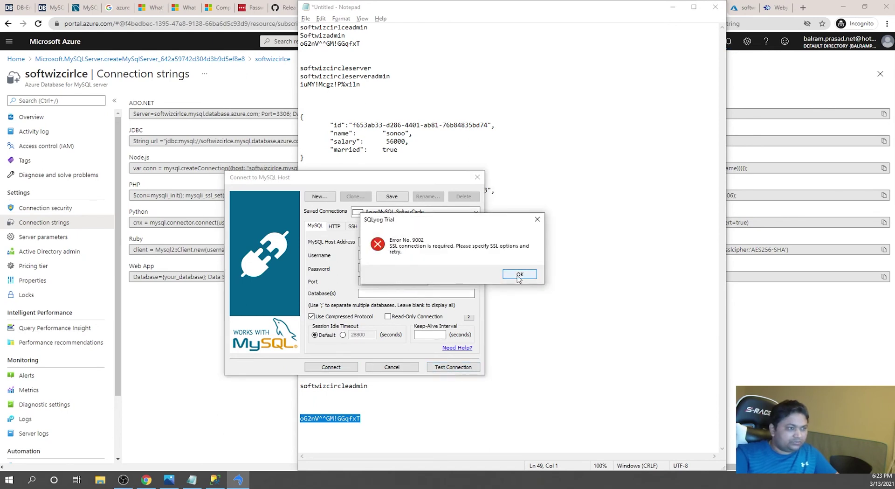
pyautogui.click(519, 275)
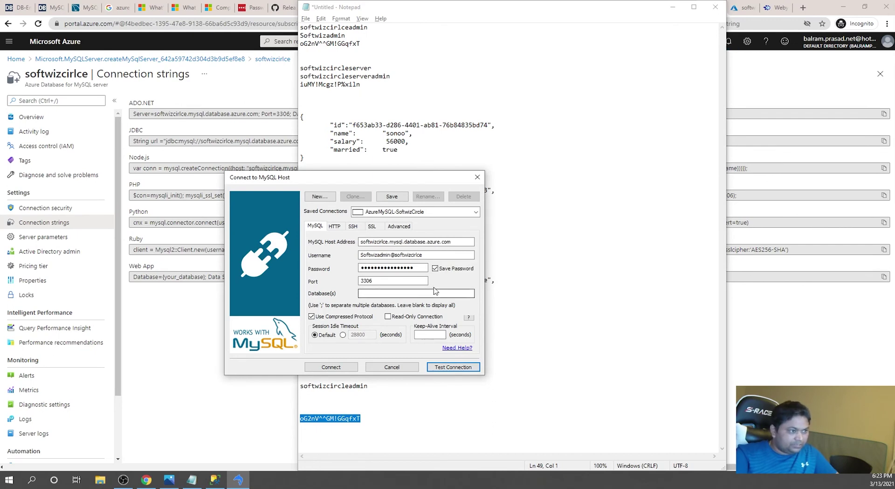
pyautogui.click(372, 226)
pyautogui.click(313, 239)
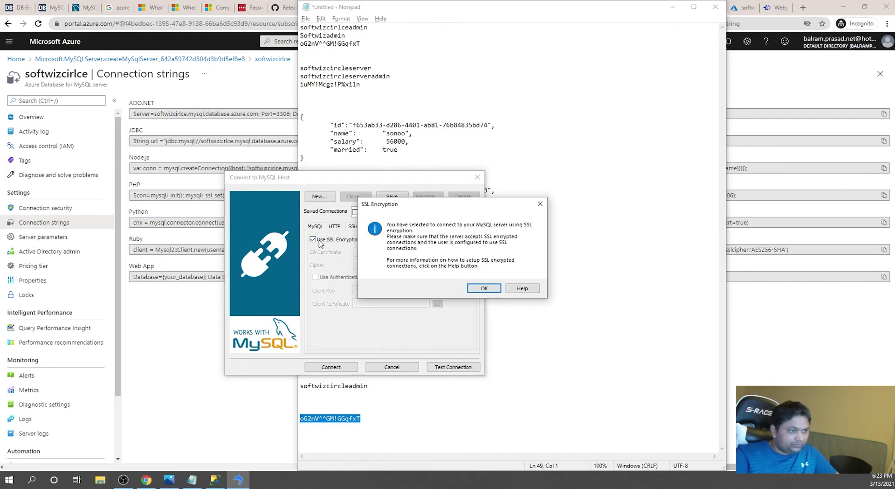
pyautogui.click(484, 288)
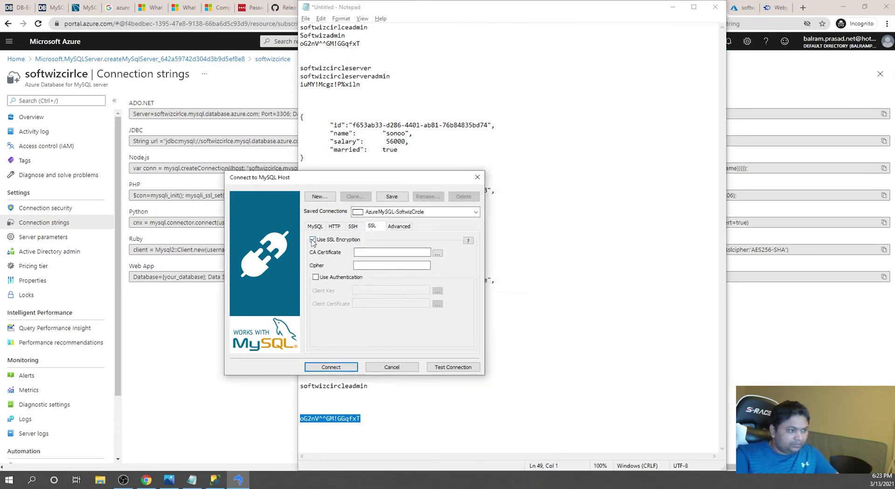
# - Set Enforce SSL connection to DISABLED on softwizcirlce's Connection security page and save
pyautogui.click(219, 350)
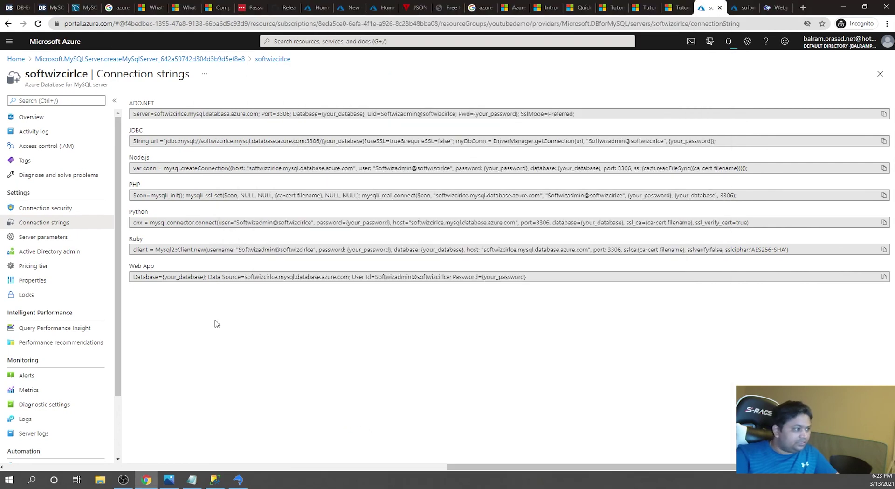
pyautogui.click(31, 117)
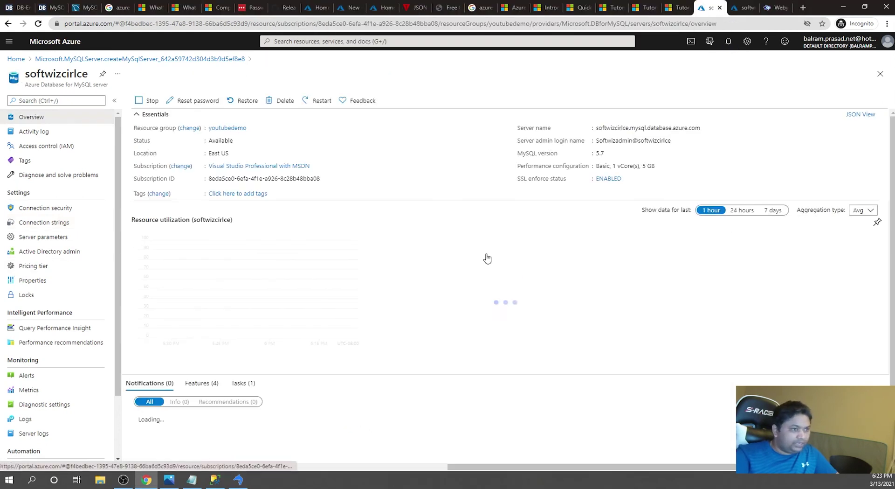
pyautogui.click(652, 429)
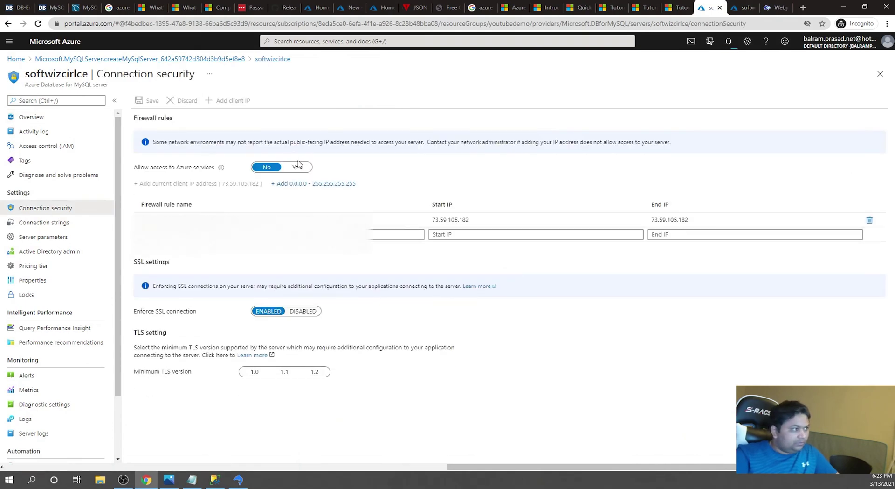
pyautogui.click(299, 311)
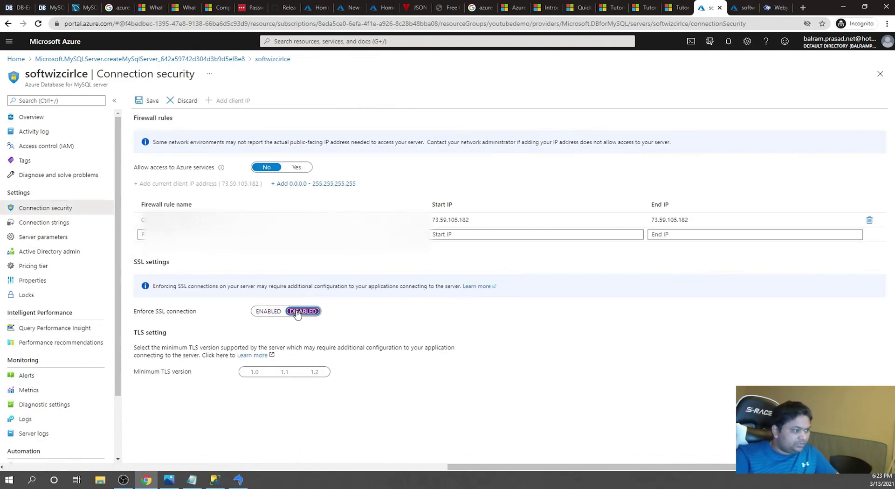
pyautogui.click(149, 101)
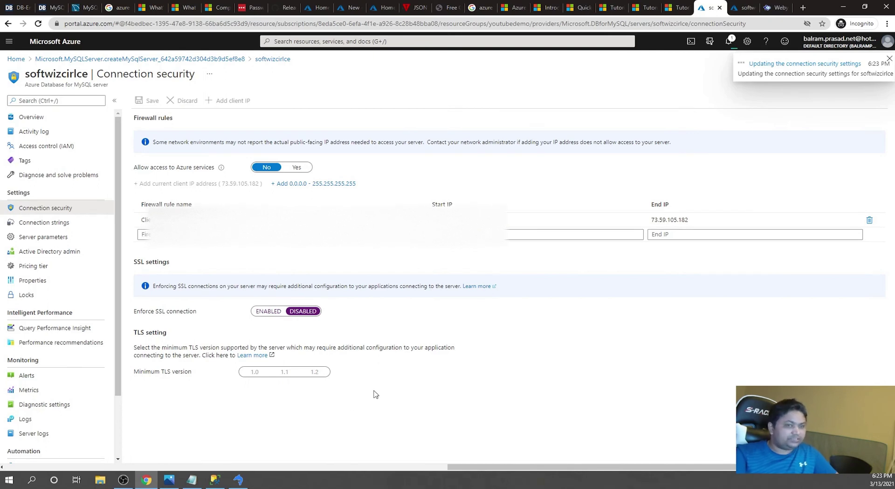
# - Return SQLyog's connection dialog to its main settings, then open Azure's SSL documentation article
pyautogui.hotkey('alt', 'Tab')
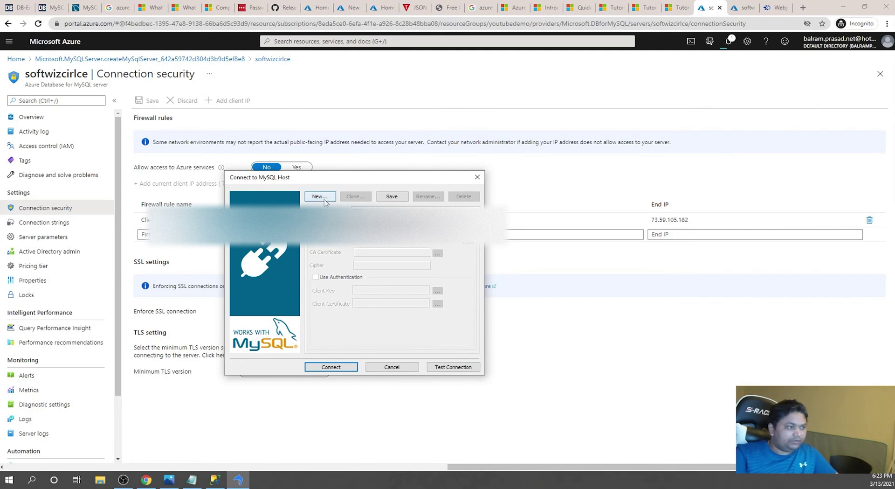
pyautogui.click(315, 224)
pyautogui.hotkey('alt', 'Tab')
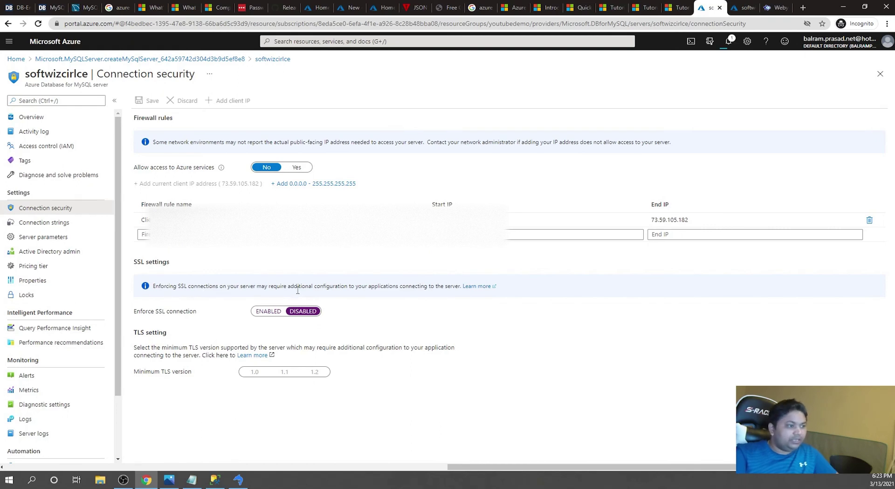
pyautogui.click(478, 287)
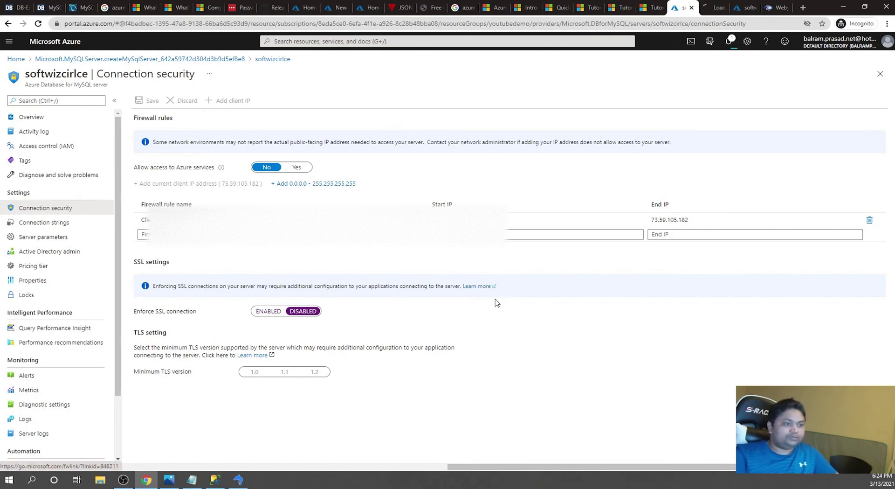
# - Read through the SSL/TLS connectivity article for Azure Database for MySQL, then go back to the portal
pyautogui.click(720, 4)
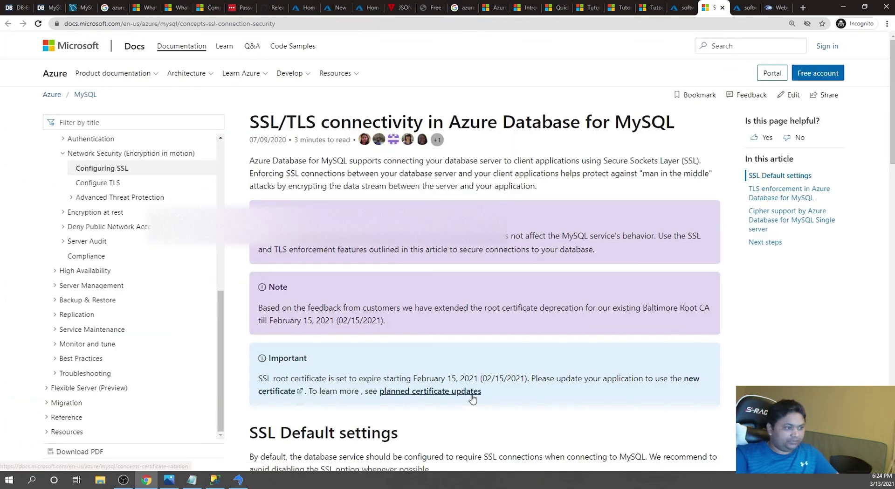
pyautogui.scroll(-2, 474, 397)
pyautogui.scroll(-6, 475, 397)
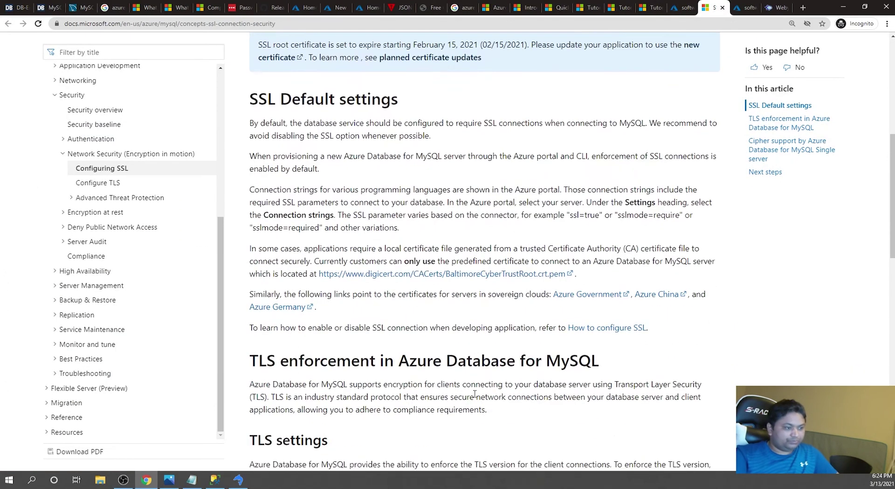
pyautogui.scroll(-6, 476, 393)
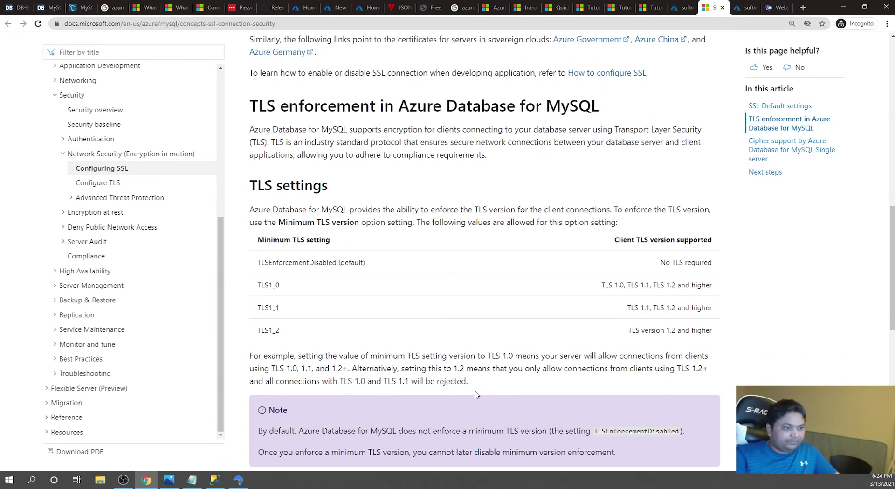
pyautogui.scroll(-2, 476, 394)
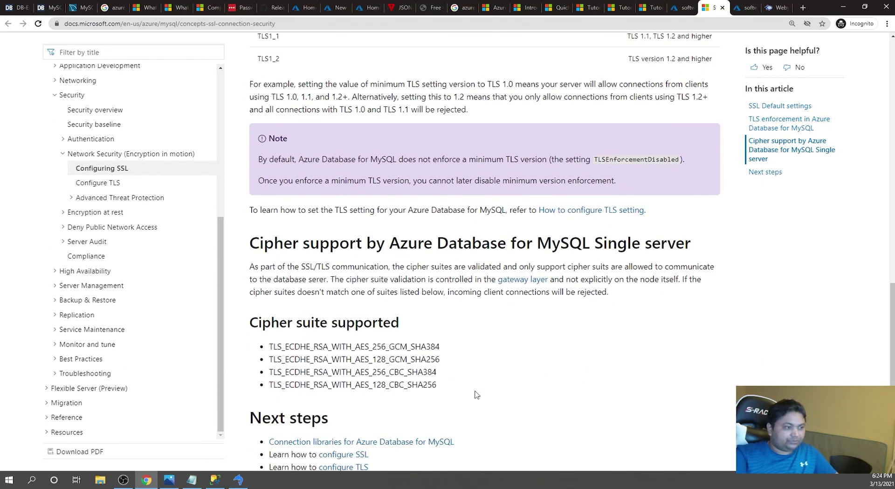
pyautogui.scroll(-2, 475, 395)
pyautogui.scroll(15, 475, 395)
pyautogui.scroll(1, 476, 394)
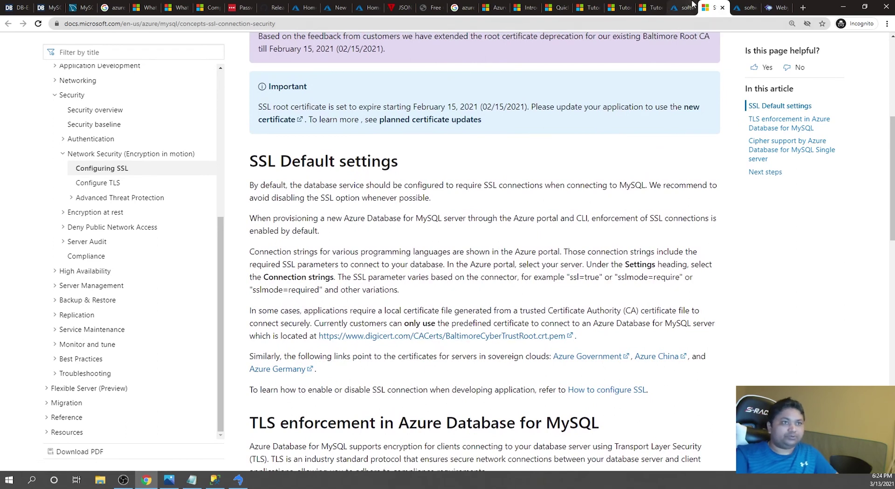
pyautogui.click(693, 5)
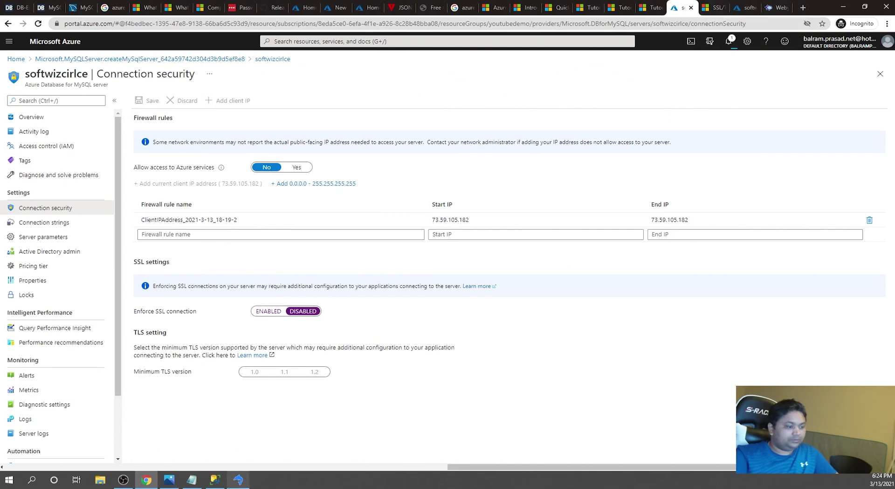
# - Test the Azure MySQL connection successfully, connect, and save the changed connection details
pyautogui.click(239, 480)
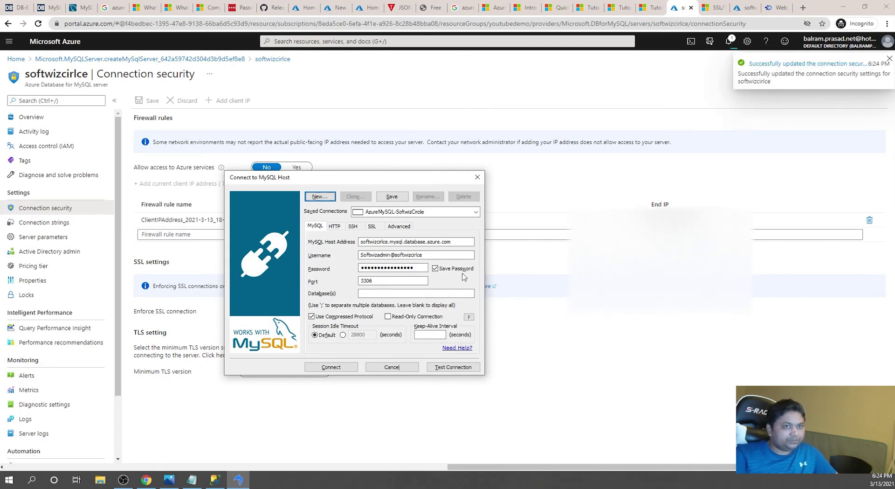
pyautogui.click(449, 368)
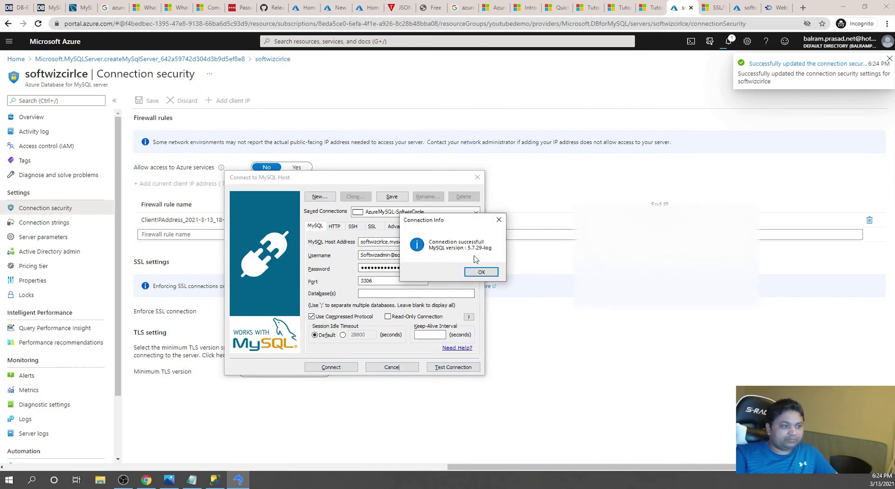
pyautogui.click(481, 271)
pyautogui.click(347, 366)
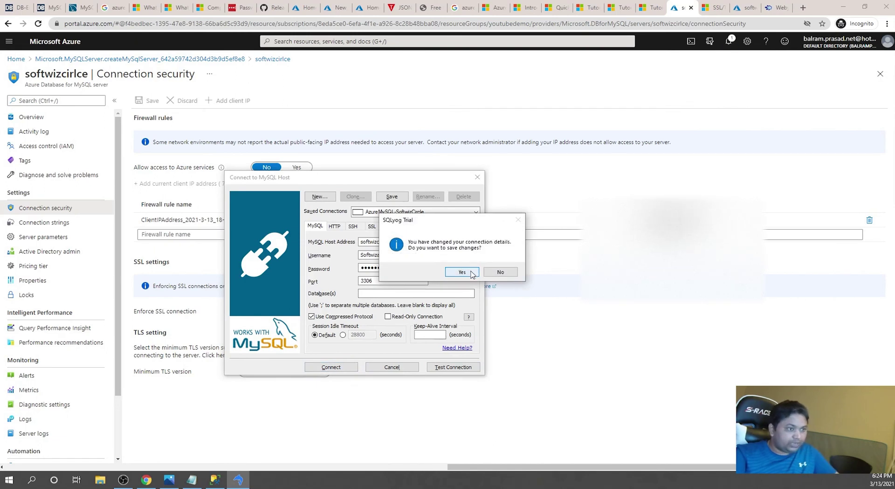
pyautogui.click(462, 272)
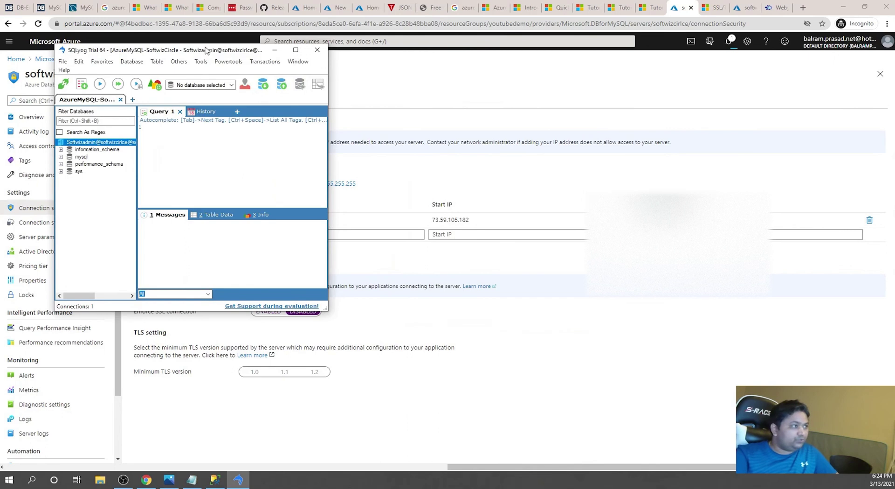
# - Maximize SQLyog and browse the information_schema and mysql databases in the object tree
pyautogui.doubleClick(205, 46)
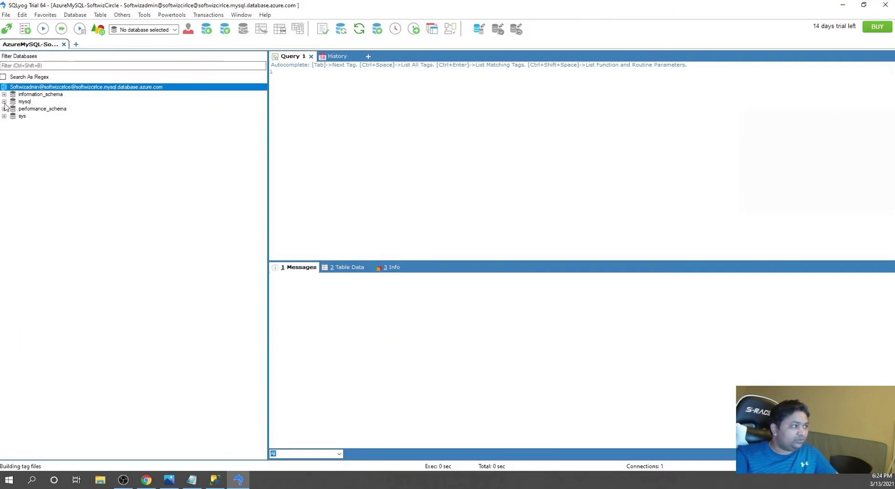
pyautogui.click(3, 94)
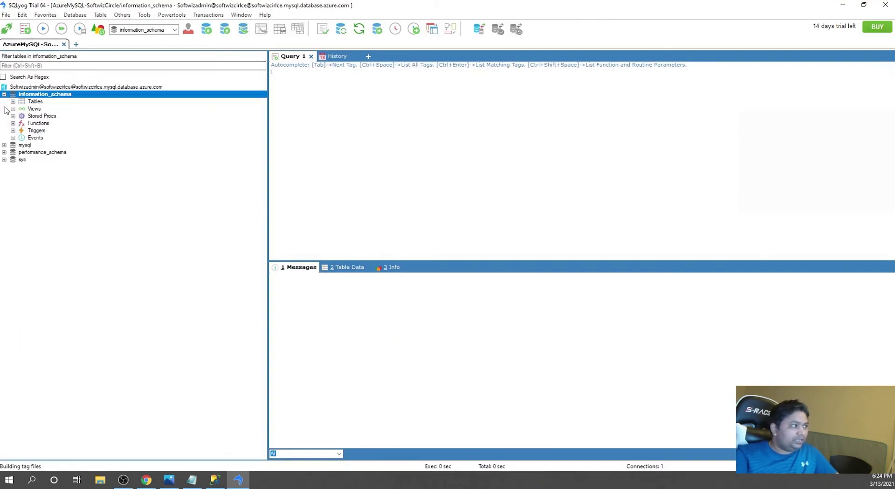
pyautogui.click(4, 145)
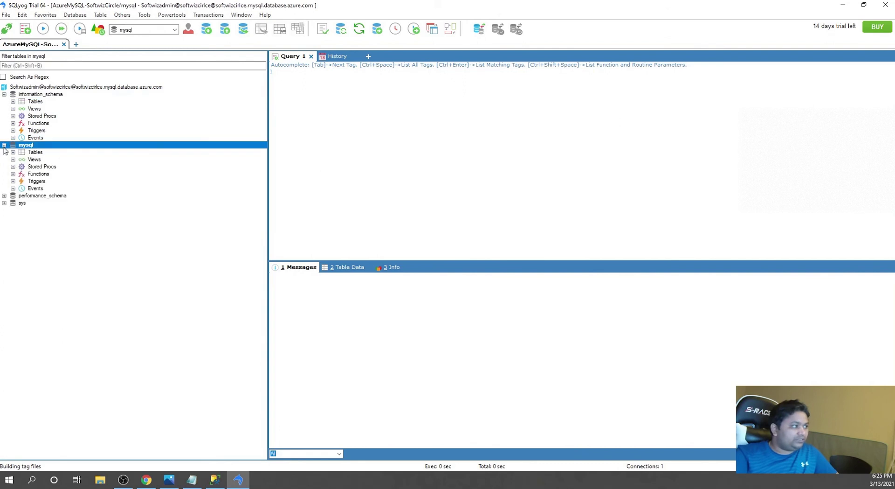
pyautogui.click(13, 102)
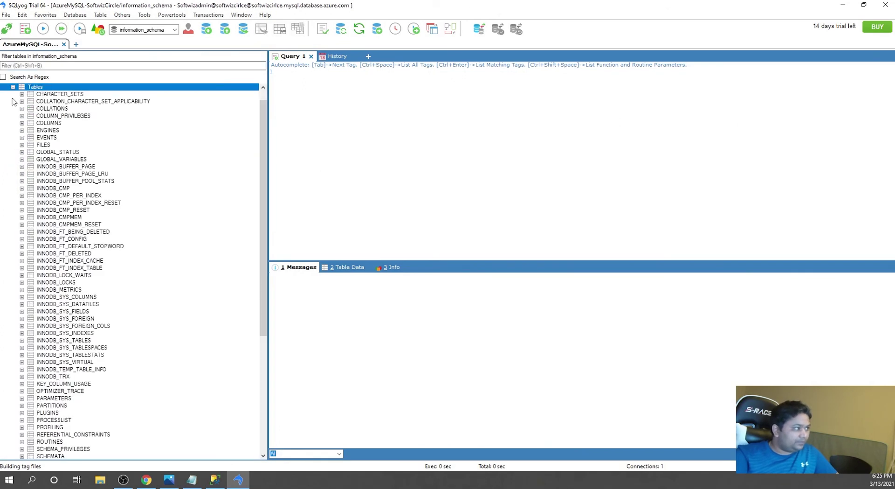
pyautogui.click(13, 100)
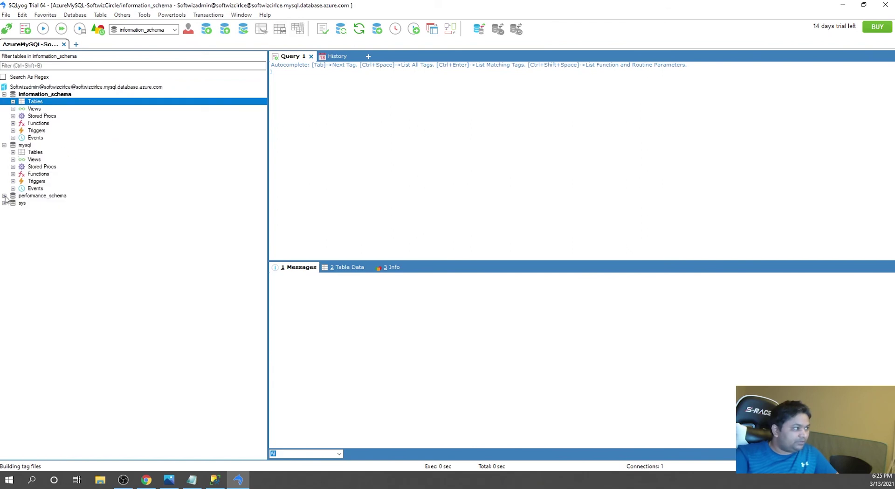
# - Create a new database named Employee on the server and select its Tables node
pyautogui.rightClick(52, 87)
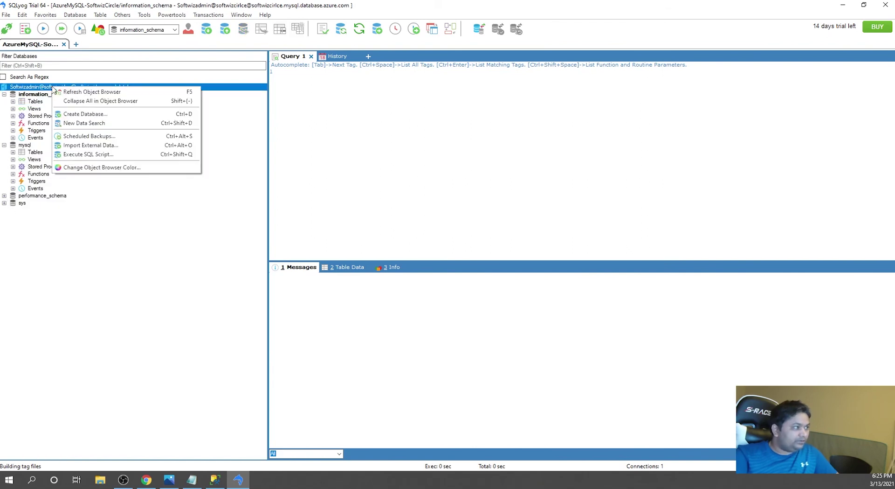
pyautogui.click(83, 113)
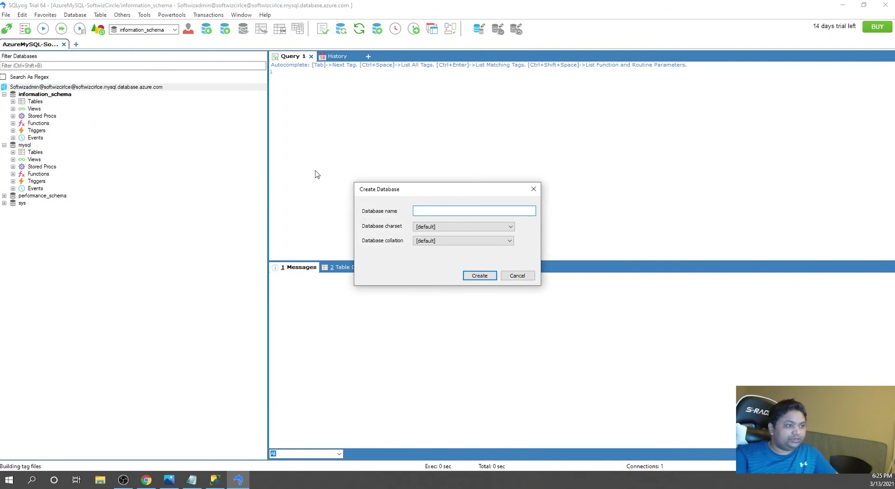
pyautogui.write('Employee')
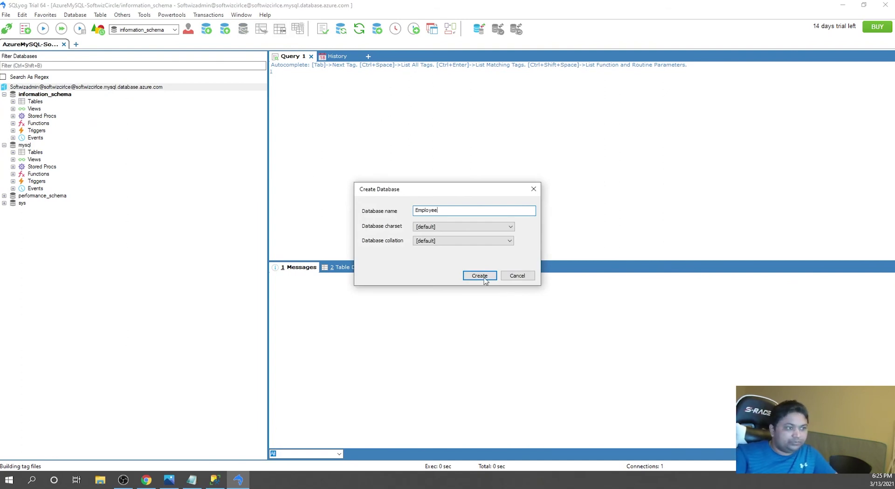
pyautogui.click(483, 276)
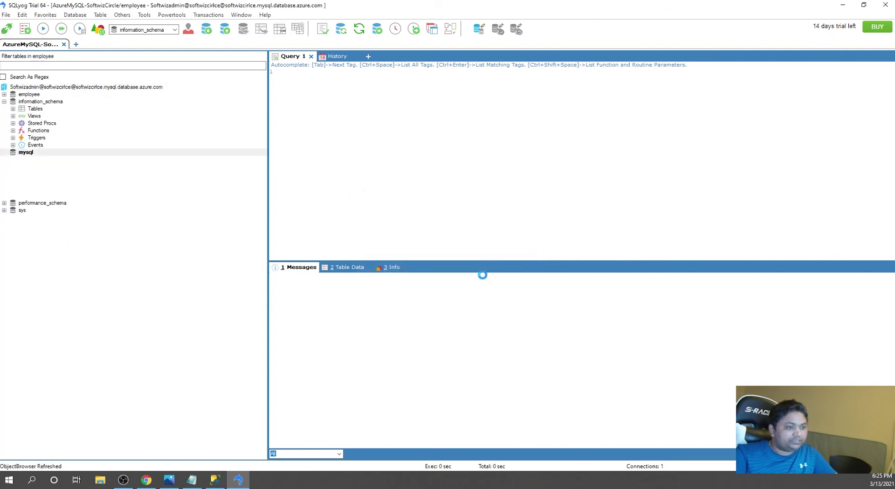
pyautogui.click(13, 102)
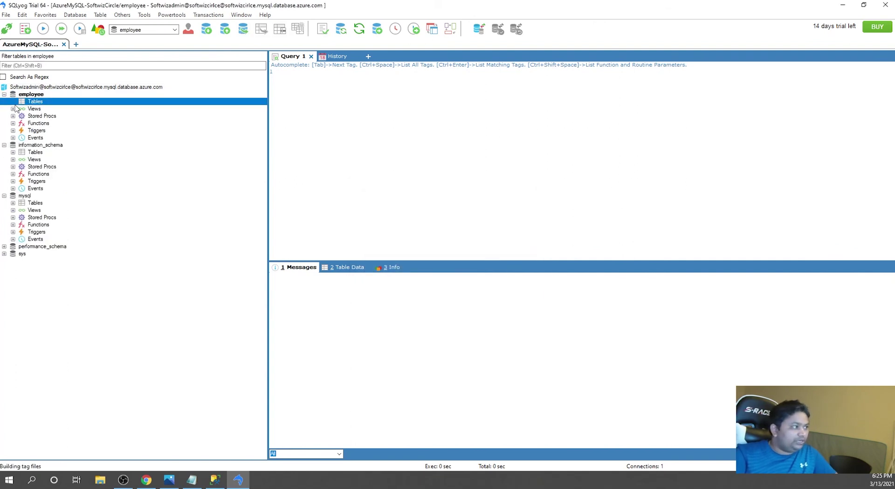
# - Start a new table in employee, keeping the default storage engine and character set
pyautogui.rightClick(35, 103)
pyautogui.click(66, 104)
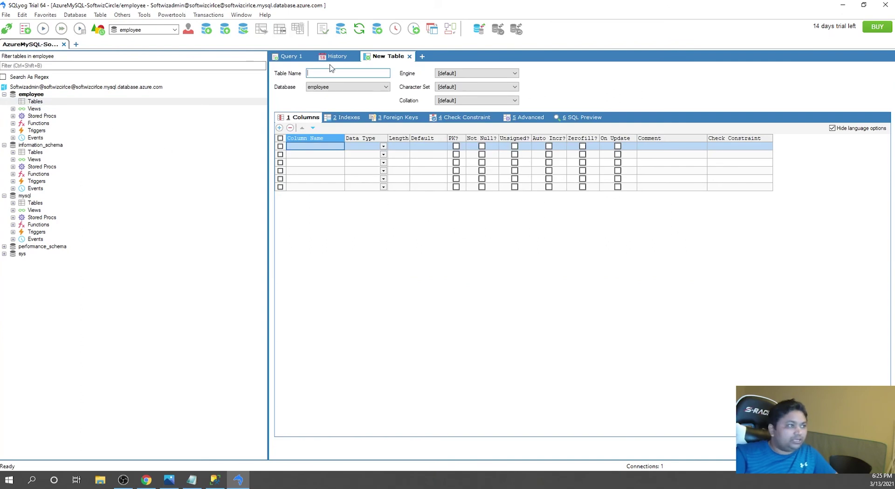
pyautogui.write('E')
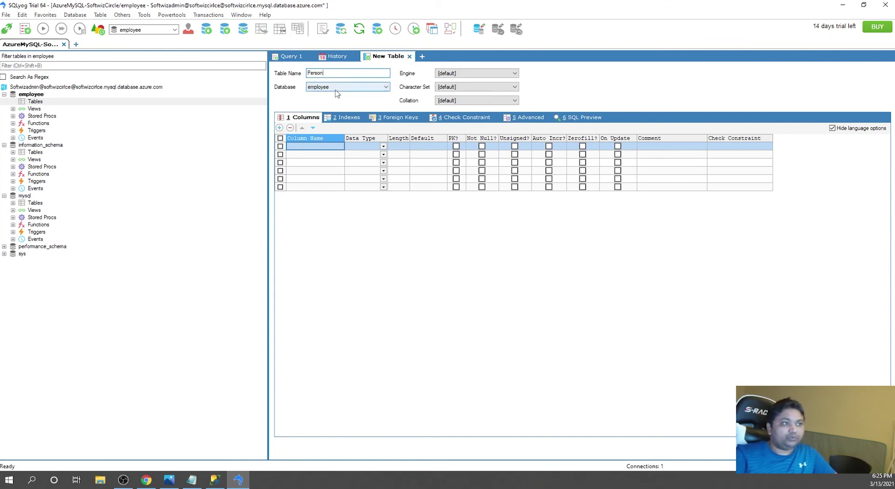
pyautogui.click(487, 76)
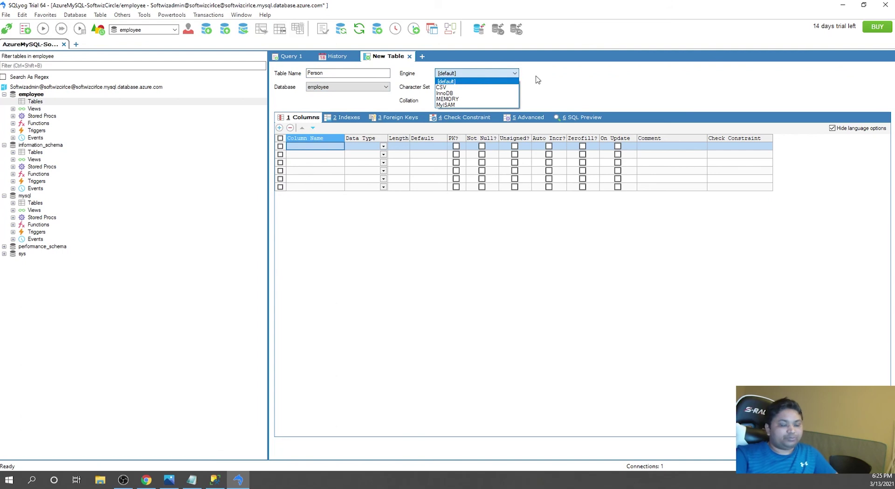
pyautogui.click(595, 80)
pyautogui.click(481, 88)
pyautogui.click(571, 93)
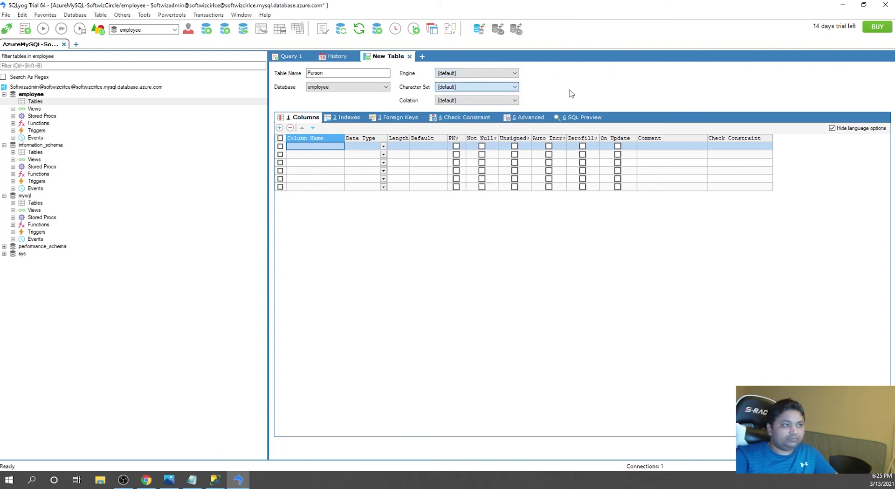
# - Add an Id column as a bigint auto-increment primary key
pyautogui.click(308, 147)
pyautogui.write('Id')
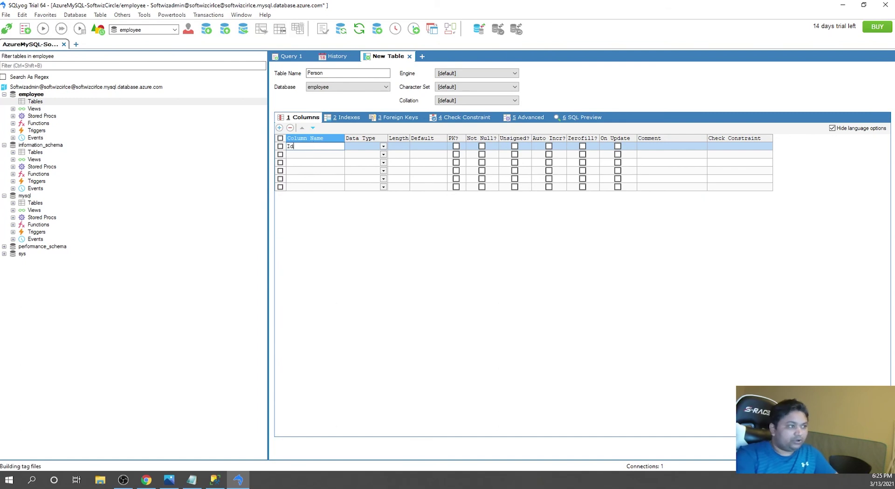
pyautogui.press('Tab')
pyautogui.click(372, 148)
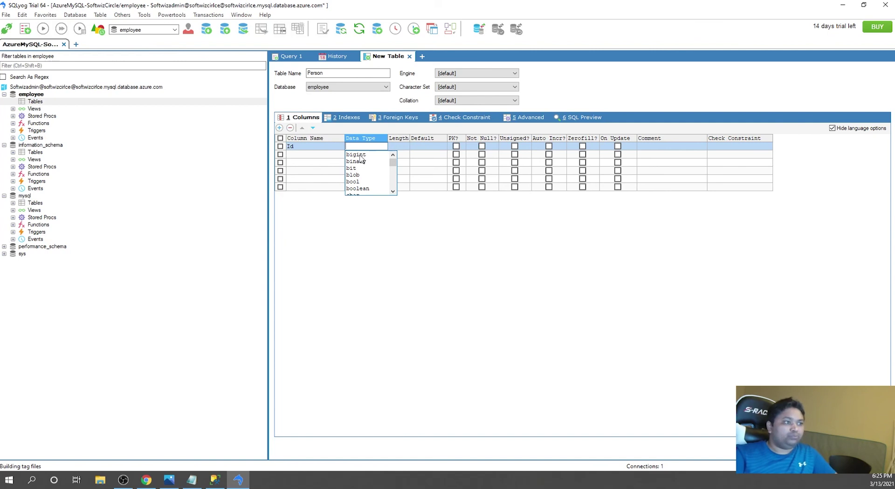
pyautogui.click(361, 158)
pyautogui.click(457, 146)
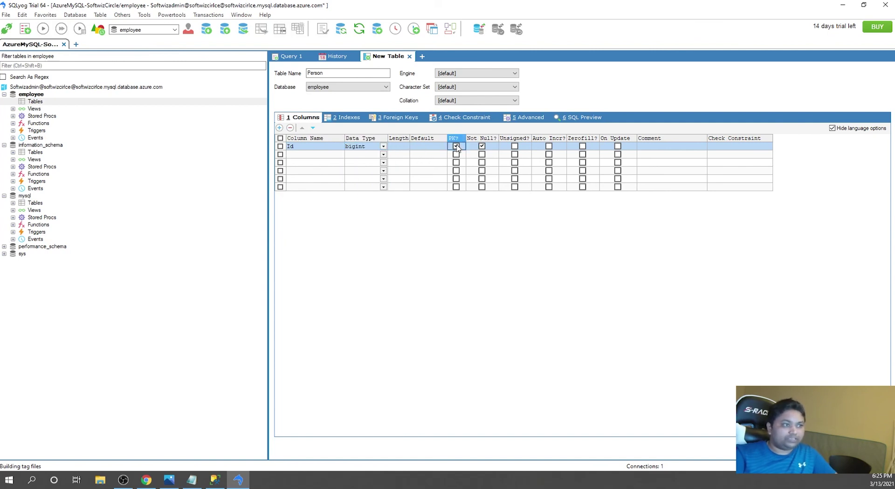
pyautogui.click(549, 146)
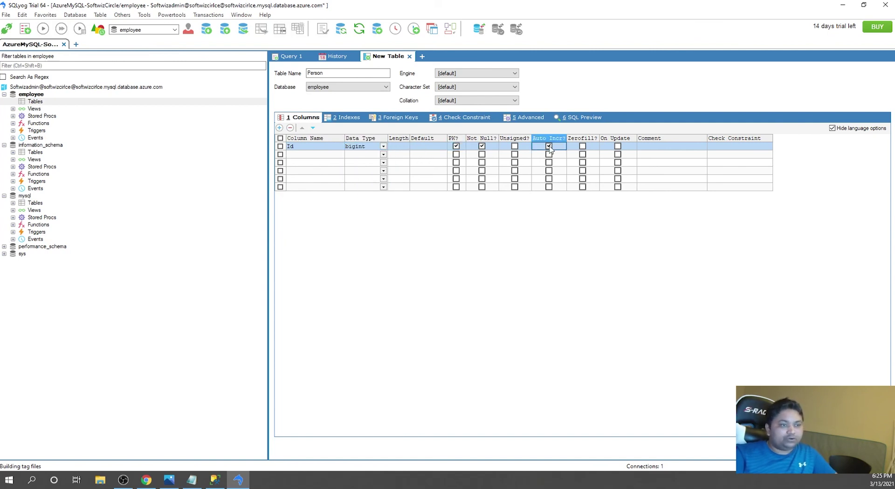
# - Add a FirstName column of type varchar
pyautogui.click(306, 155)
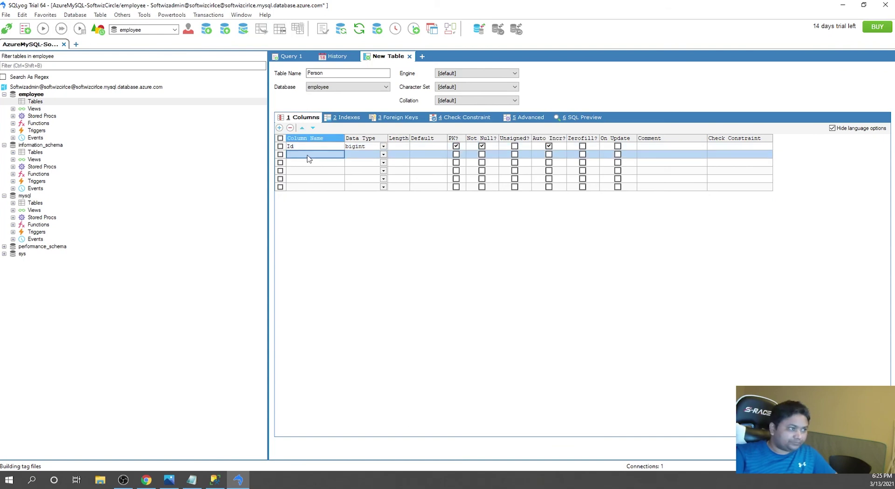
pyautogui.write('FirstName')
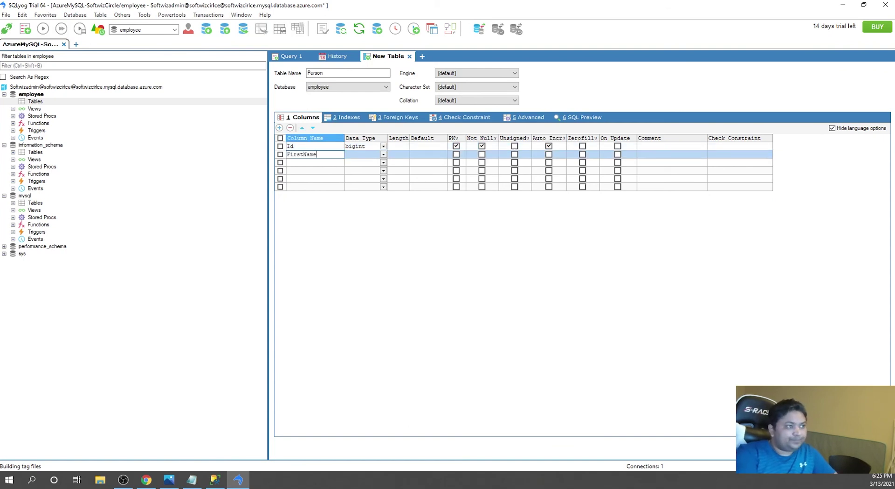
pyautogui.press('Tab')
pyautogui.click(384, 155)
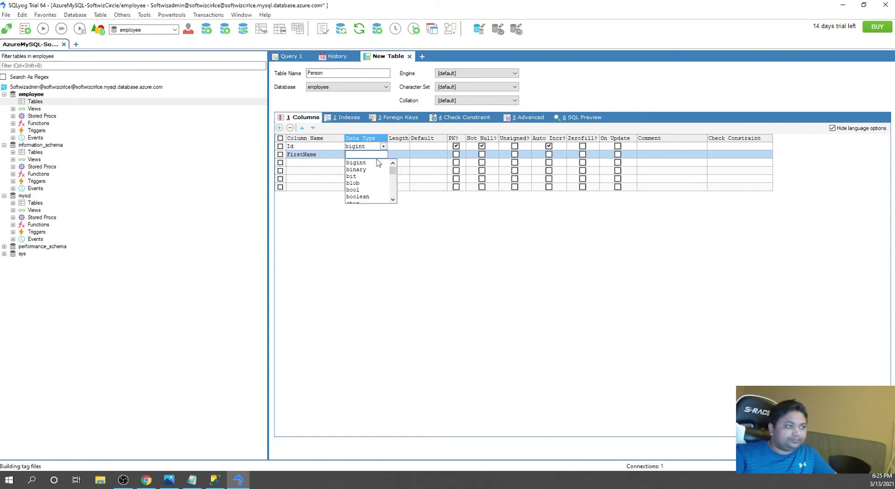
pyautogui.scroll(-3, 370, 182)
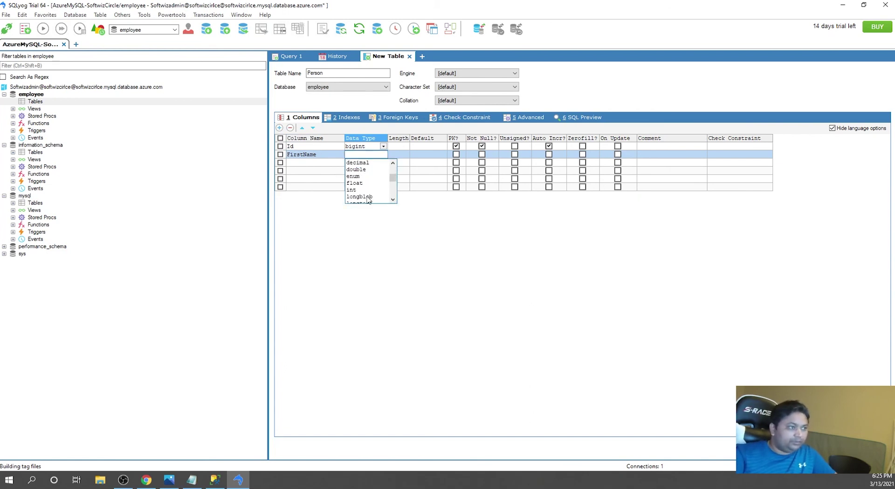
pyautogui.scroll(-3, 369, 197)
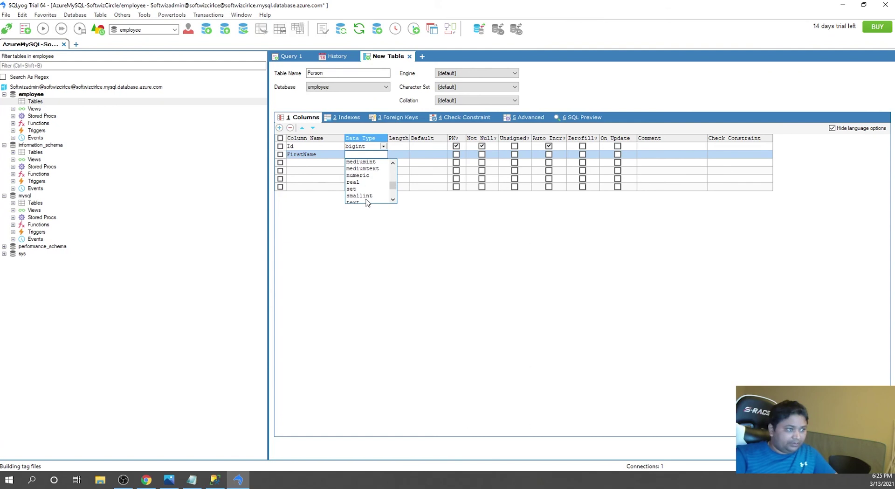
pyautogui.scroll(-4, 368, 199)
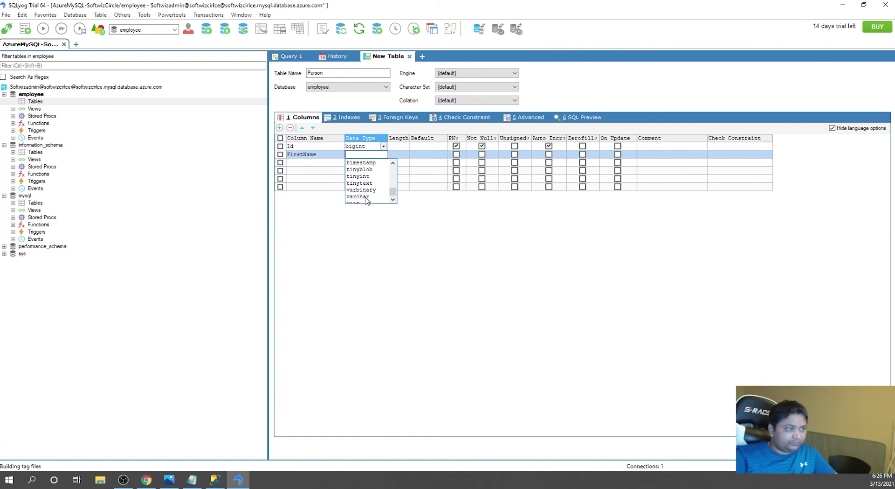
pyautogui.click(366, 190)
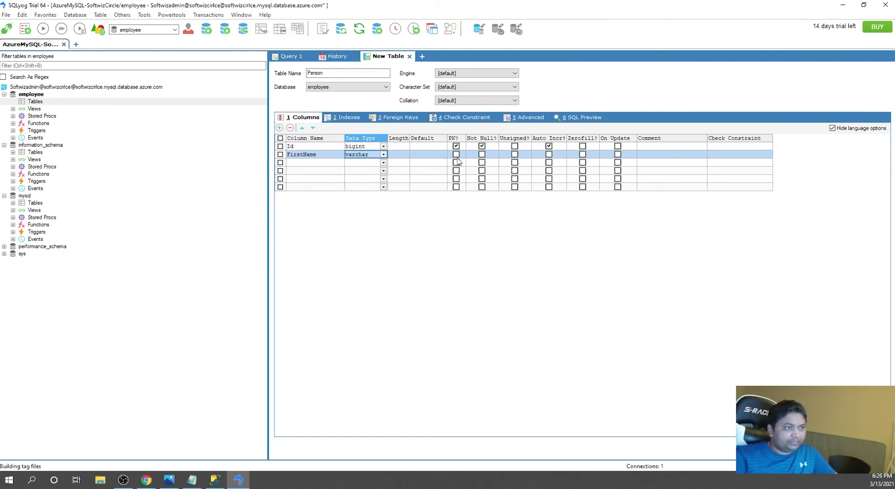
# - Add a LastName varchar column and give FirstName and LastName length 50
pyautogui.click(306, 162)
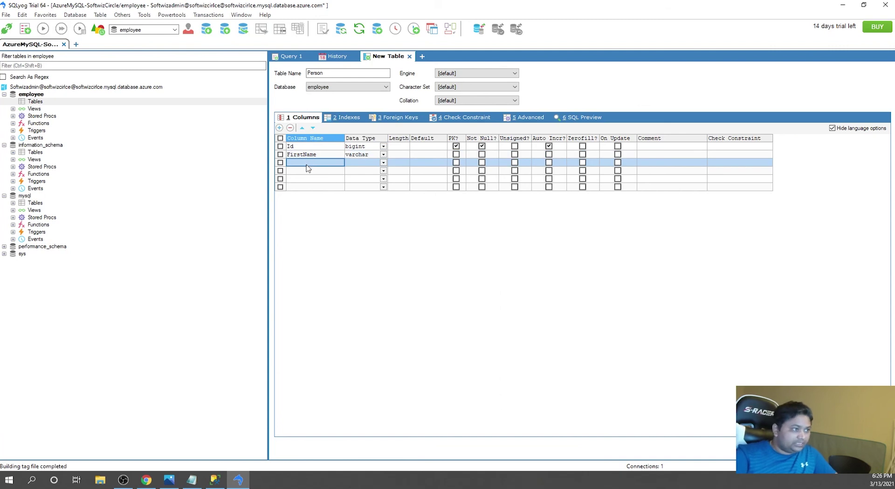
pyautogui.click(308, 163)
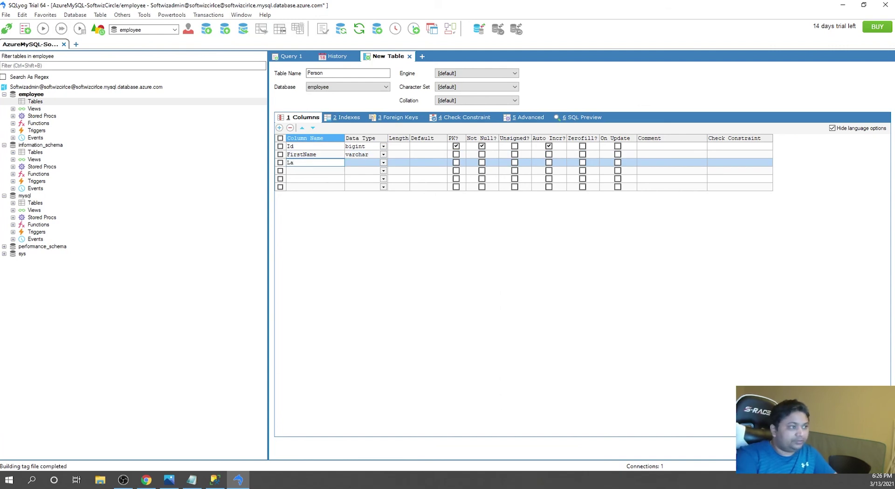
pyautogui.write('LastName')
pyautogui.click(394, 155)
pyautogui.click(396, 155)
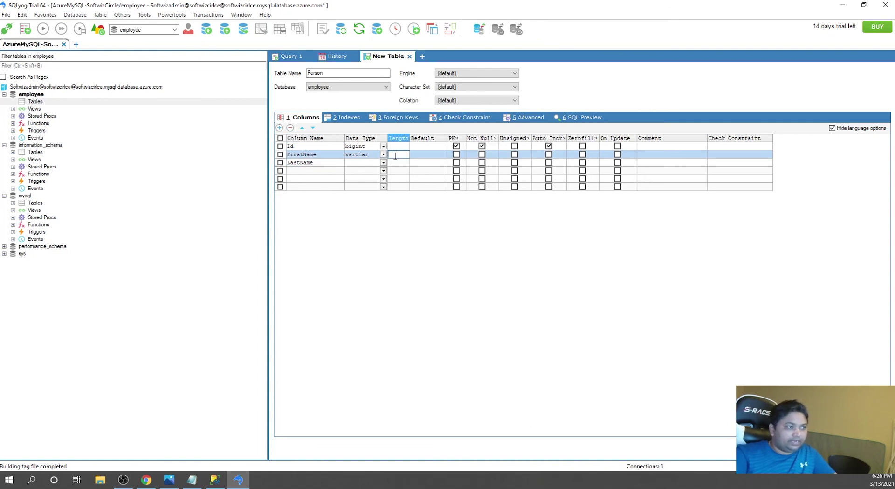
pyautogui.click(375, 162)
pyautogui.click(383, 164)
pyautogui.click(368, 199)
pyautogui.click(399, 162)
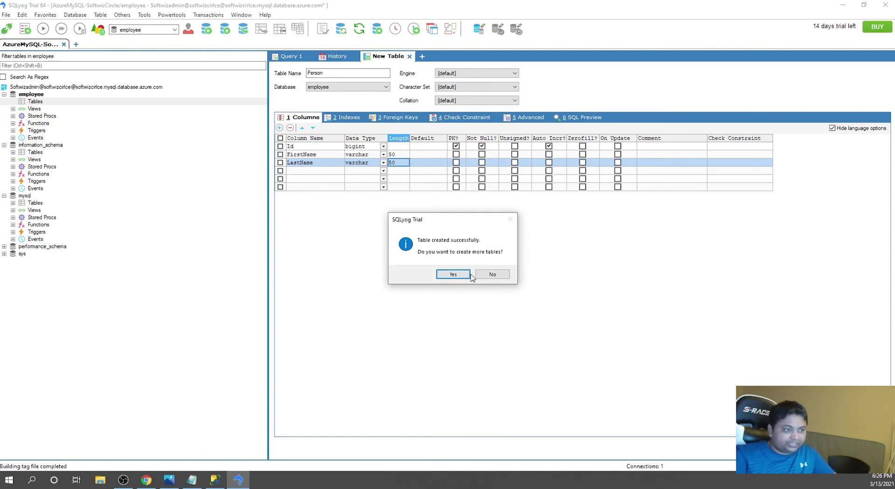
# - Decline further tables and open the person table's Id, FirstName, LastName grid in a new tab
pyautogui.click(490, 274)
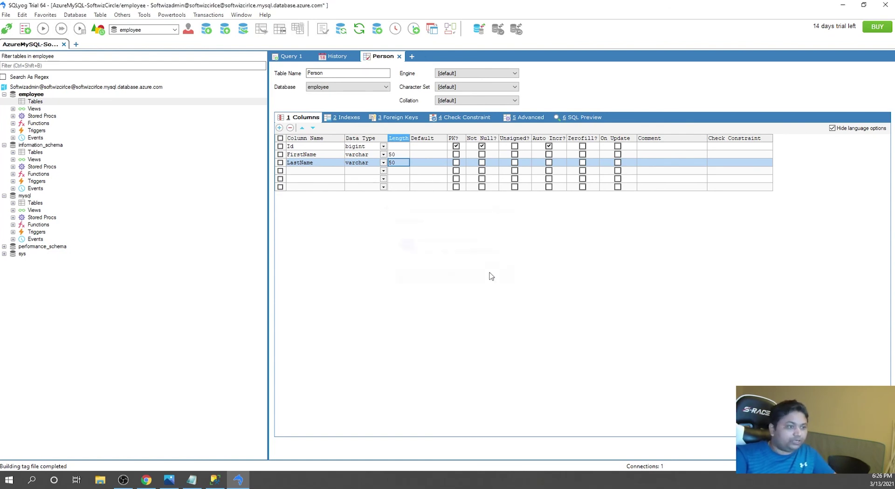
pyautogui.rightClick(41, 110)
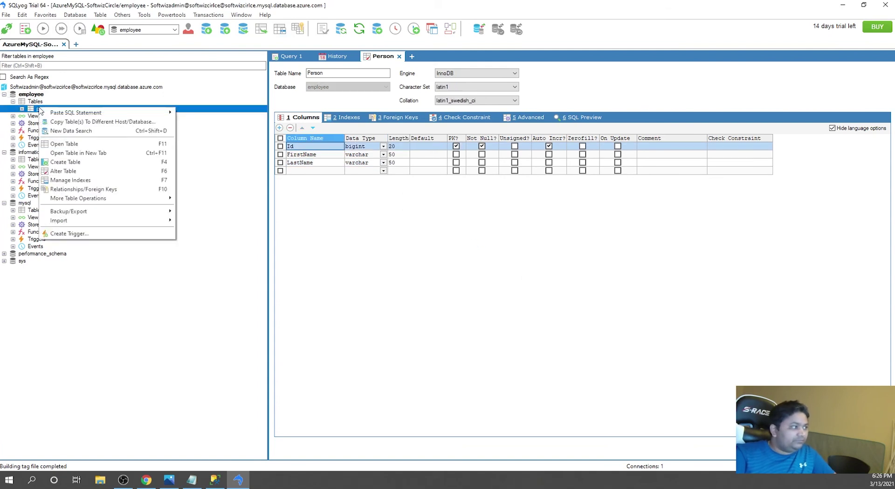
pyautogui.click(90, 145)
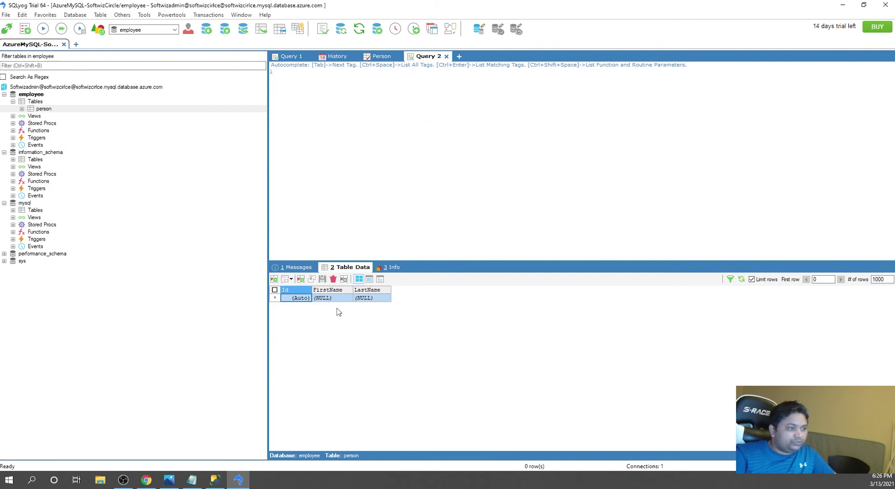
pyautogui.rightClick(48, 111)
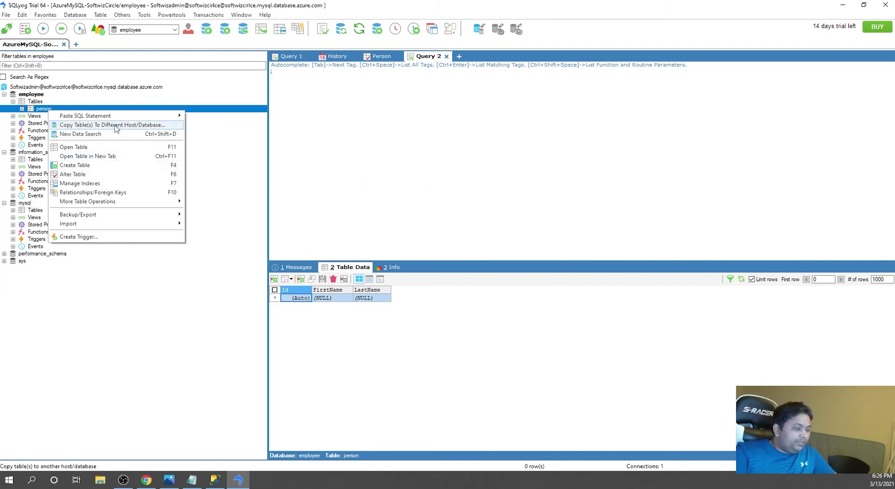
pyautogui.click(317, 315)
pyautogui.rightClick(43, 108)
pyautogui.click(88, 152)
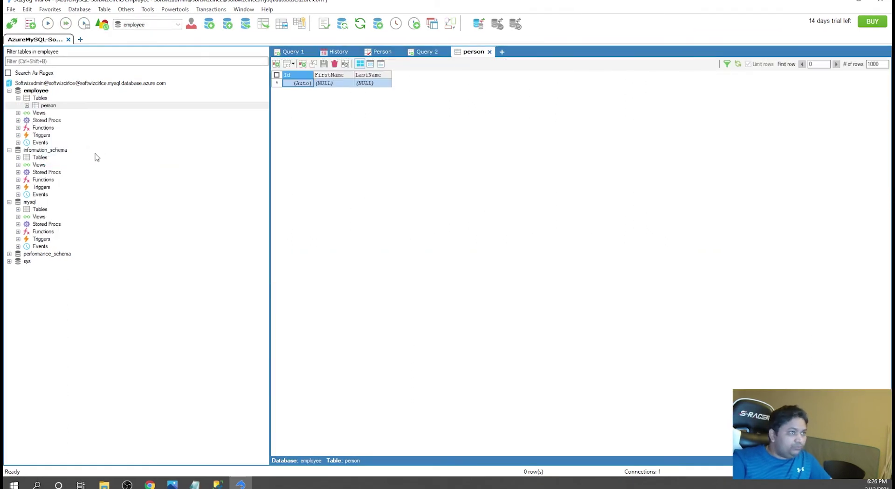
# - Enter a first row in the person grid with a first and last name, and save it
pyautogui.doubleClick(326, 83)
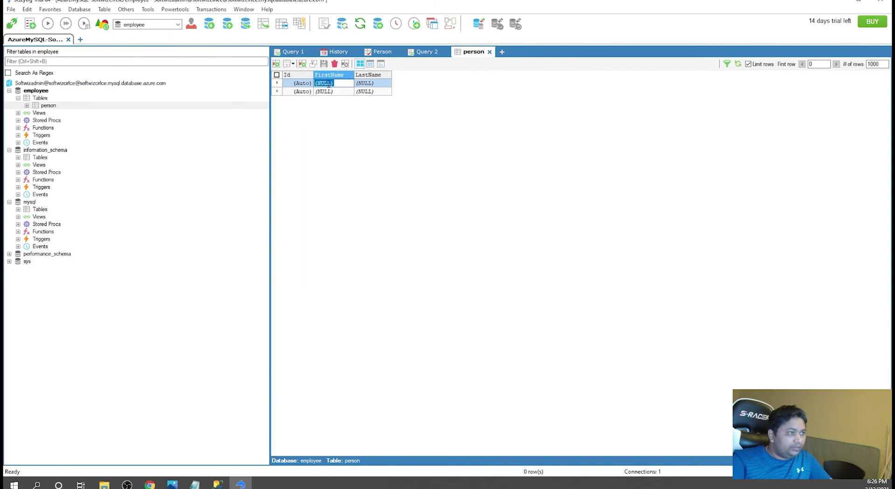
pyautogui.press('Tab')
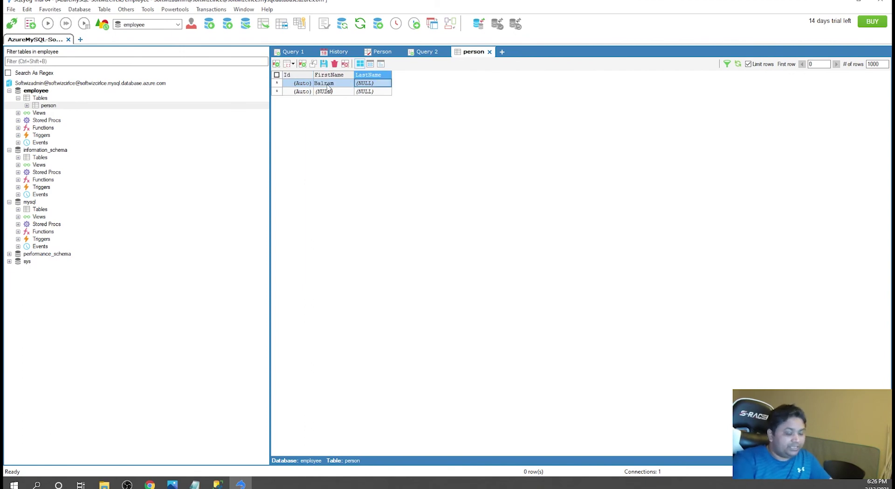
pyautogui.click(380, 84)
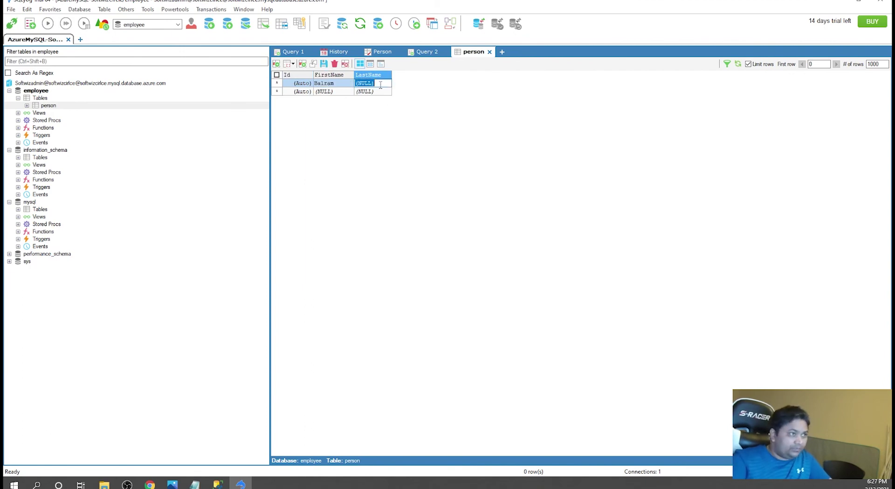
pyautogui.moveTo(379, 84); pyautogui.dragTo(354, 84)
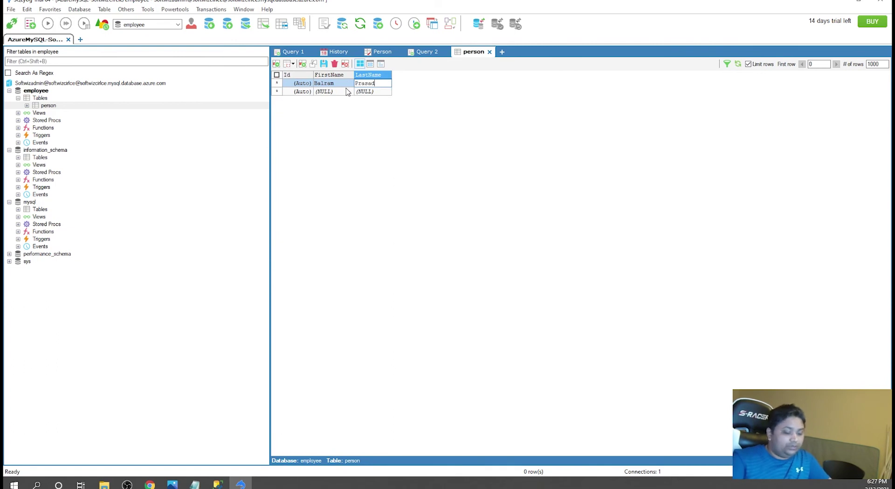
pyautogui.press('Return')
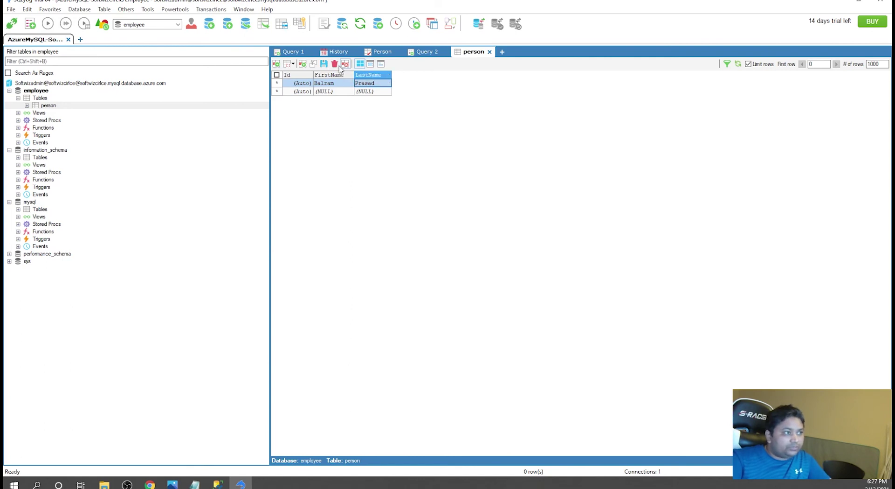
pyautogui.click(324, 65)
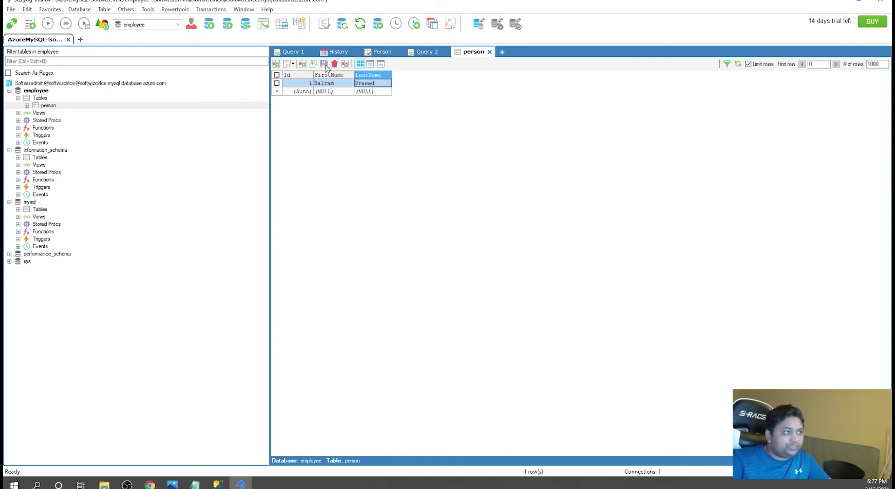
# - Open the person table from the object tree and click into the empty Query 3 editor
pyautogui.rightClick(48, 106)
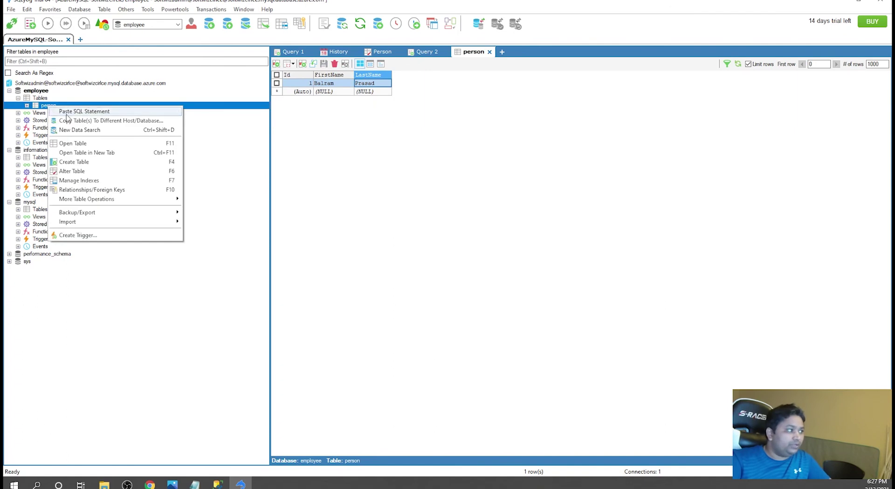
pyautogui.click(88, 152)
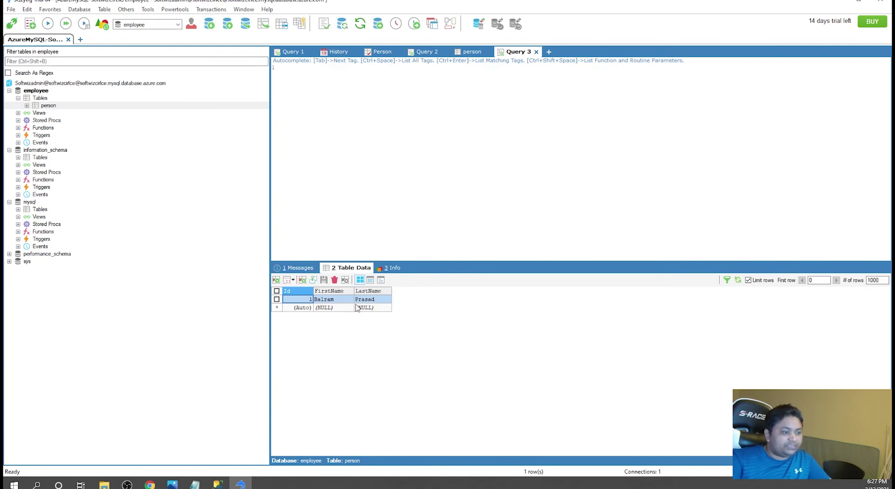
pyautogui.click(440, 158)
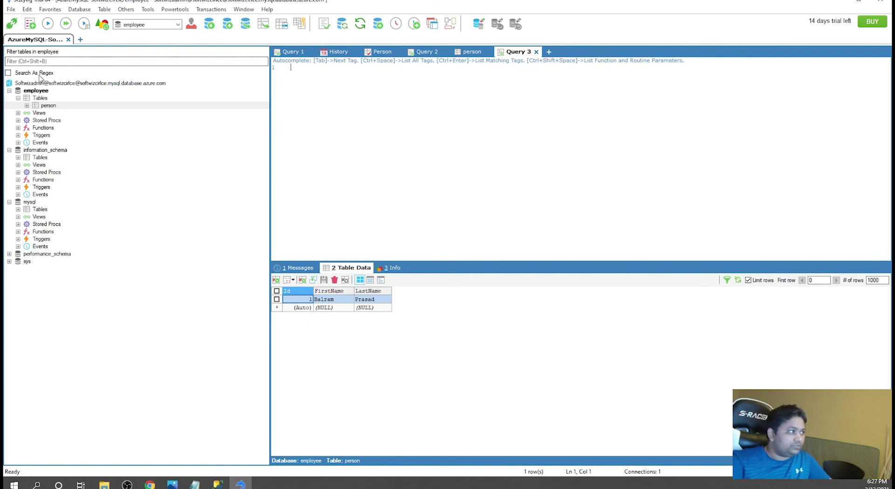
# - Paste an INSERT INTO statement for person and remove the Id column and its value
pyautogui.rightClick(47, 108)
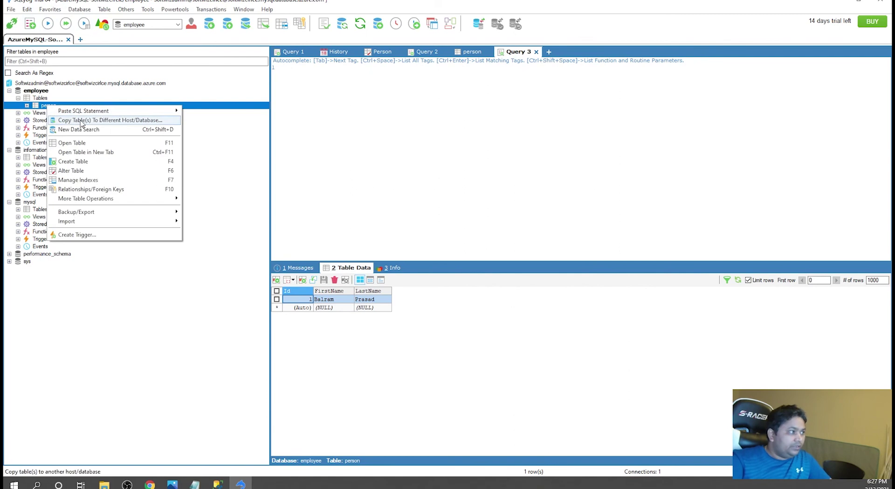
pyautogui.moveTo(90, 114)
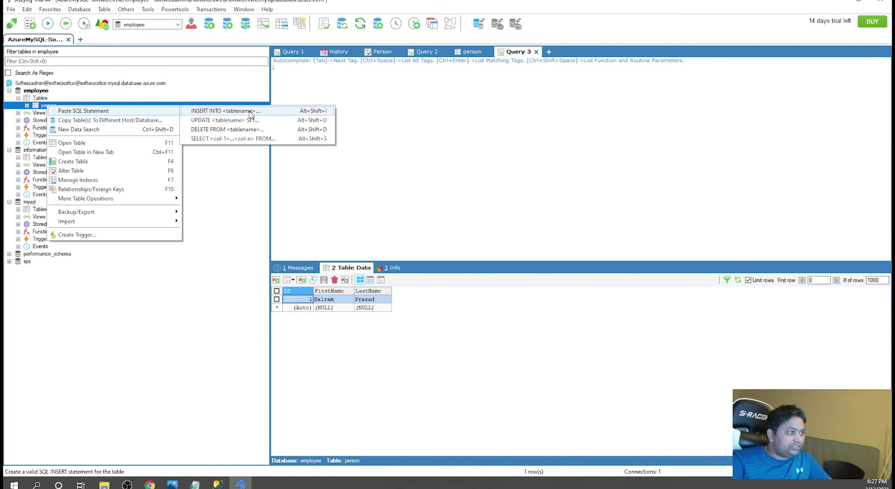
pyautogui.click(225, 111)
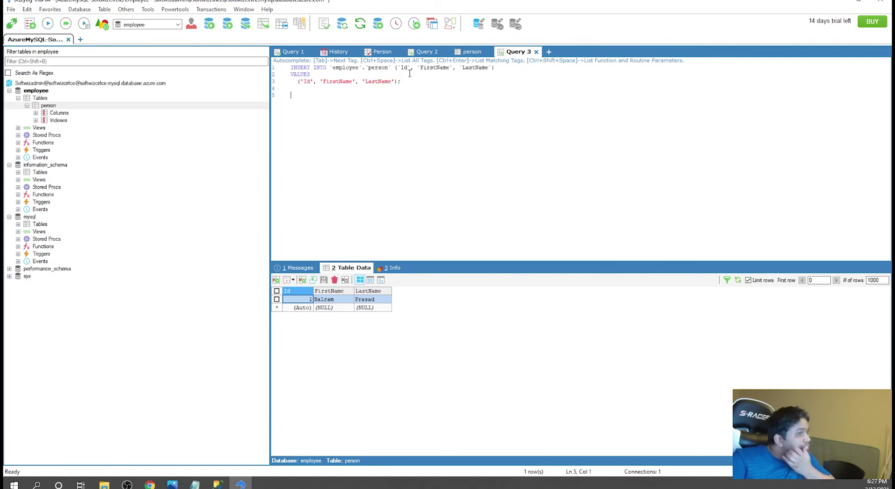
pyautogui.moveTo(397, 68); pyautogui.dragTo(410, 68)
pyautogui.press('Delete')
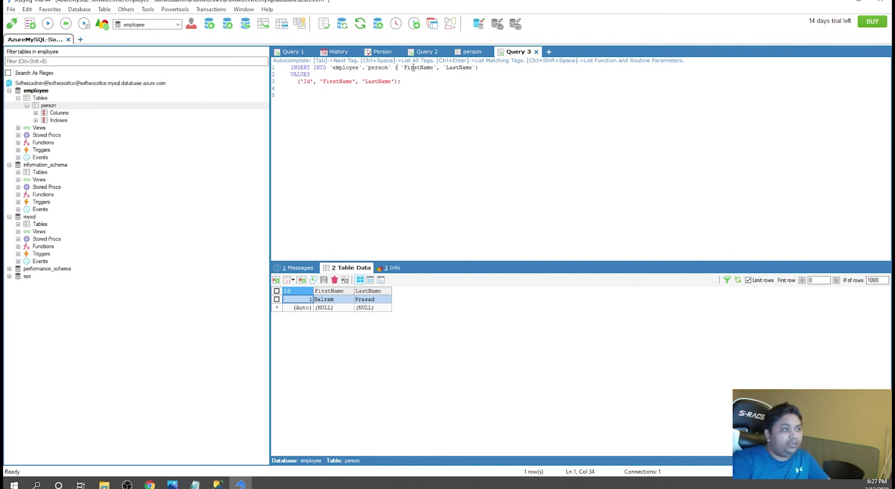
pyautogui.moveTo(300, 84); pyautogui.dragTo(316, 83)
pyautogui.press('Delete')
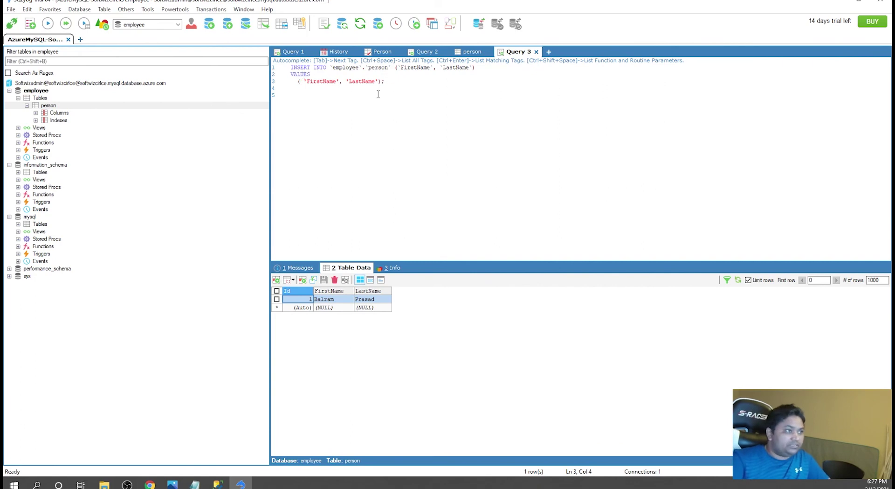
# - Fill in a first name and last name as the values, then execute the INSERT
pyautogui.doubleClick(322, 80)
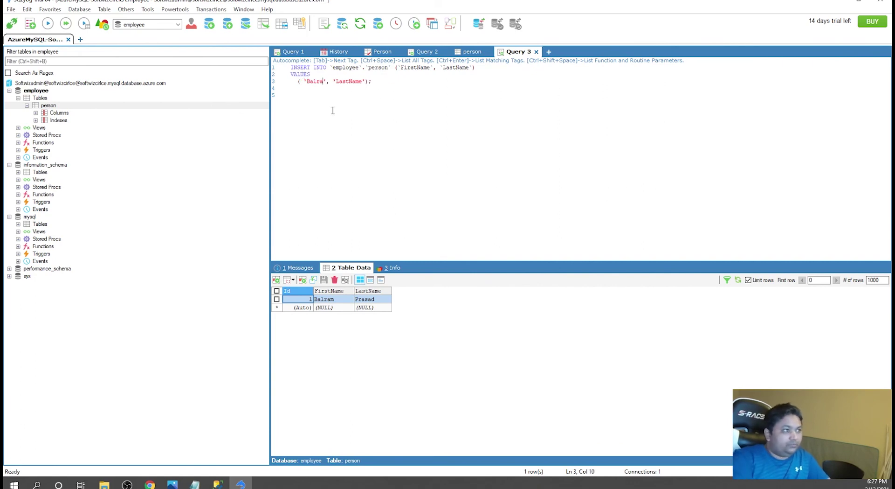
pyautogui.write(' 1')
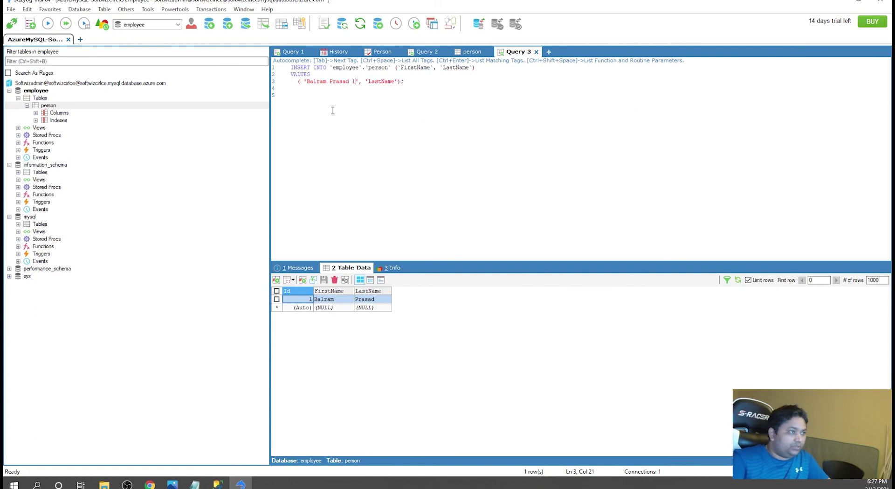
pyautogui.doubleClick(336, 83)
pyautogui.press('BackSpace')
pyautogui.press('Delete')
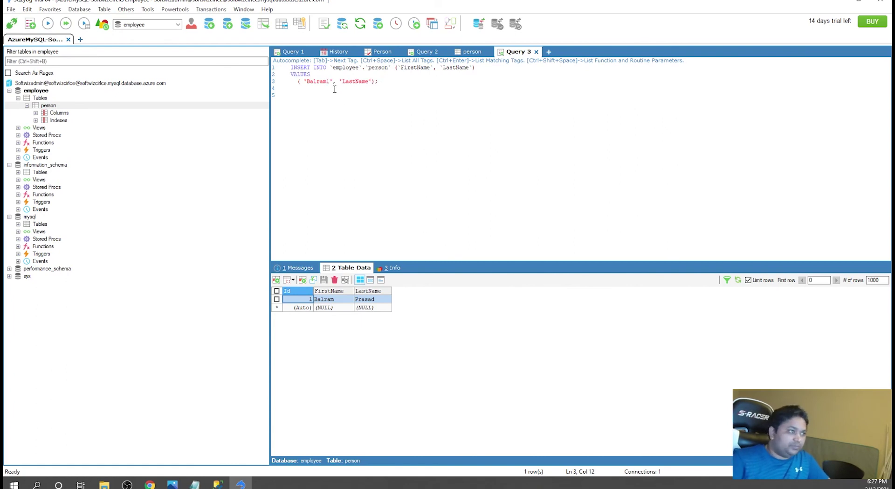
pyautogui.doubleClick(344, 83)
pyautogui.write('Prasad1')
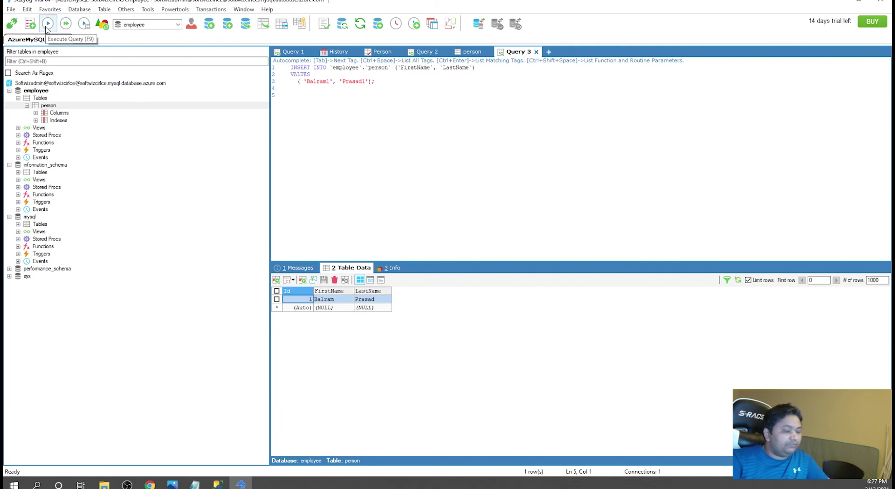
pyautogui.moveTo(338, 132); pyautogui.dragTo(190, 54)
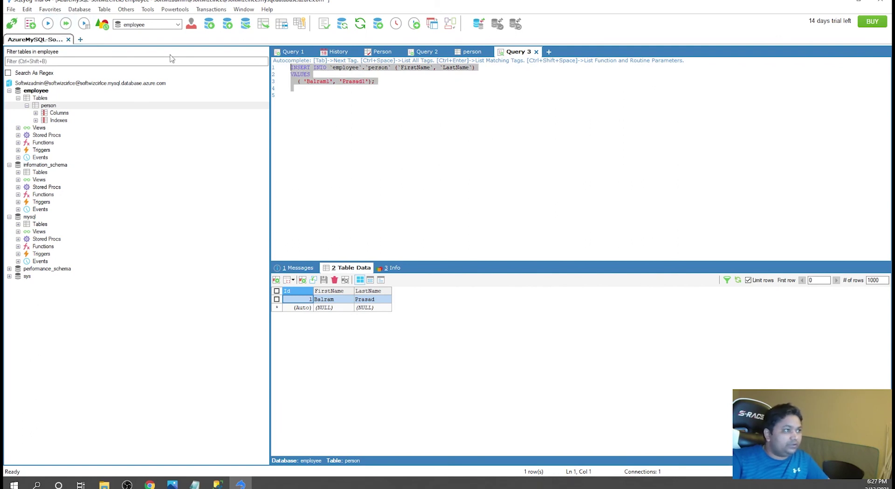
pyautogui.click(48, 24)
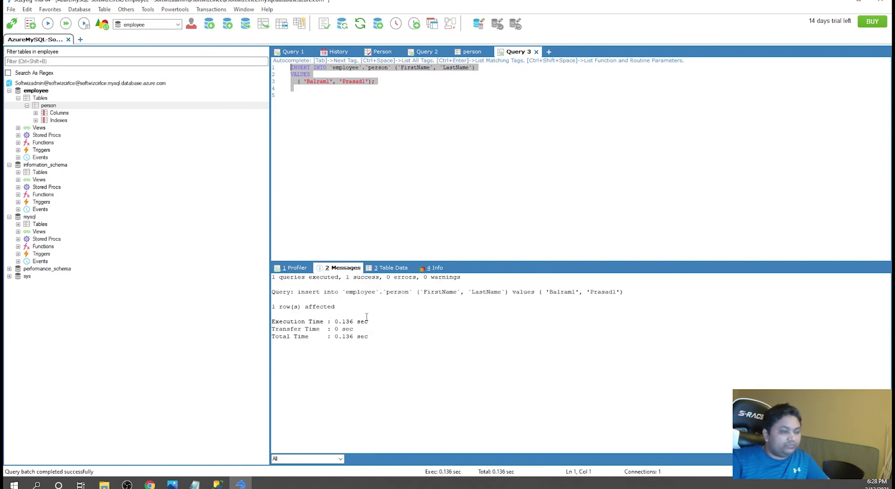
# - Run SELECT * FROM employee.`Person` in a new query editor using F9
pyautogui.click(429, 145)
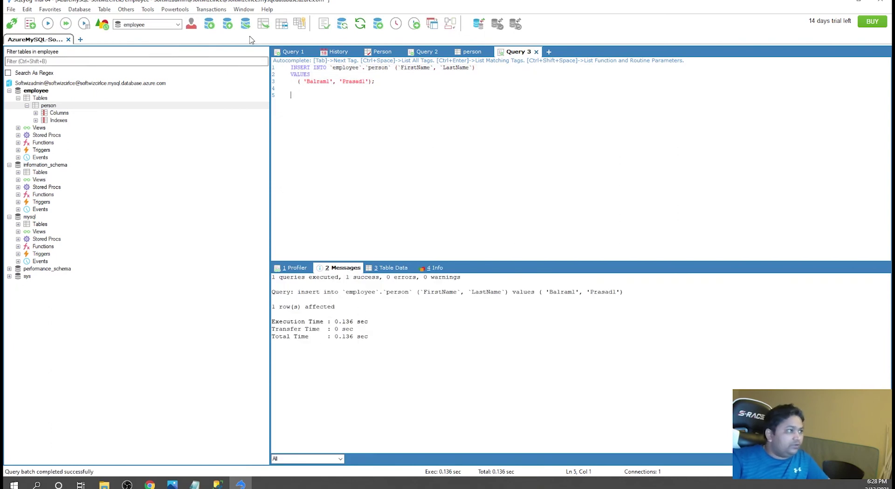
pyautogui.click(31, 25)
pyautogui.write('s')
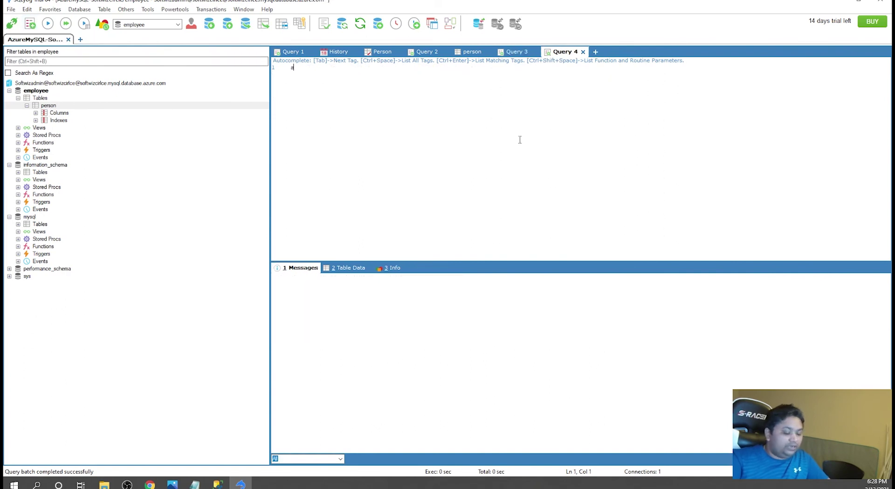
pyautogui.write('elect * from empl')
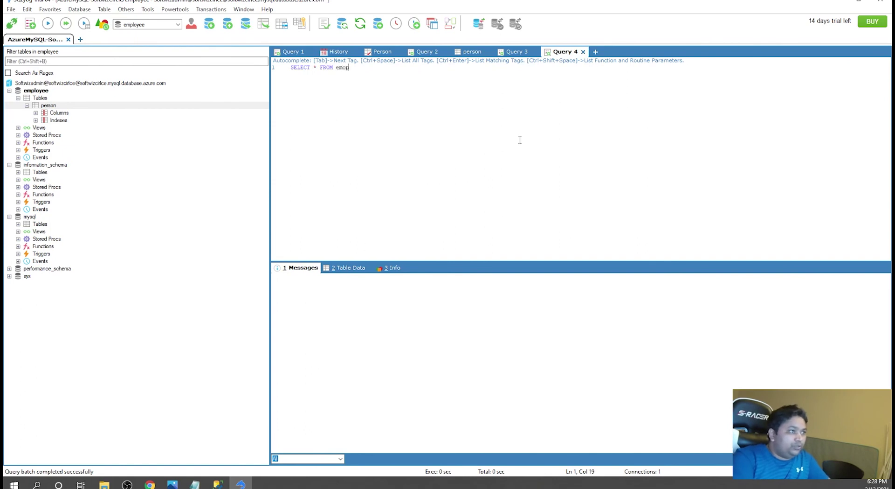
pyautogui.write('ployee.per')
pyautogui.press('Return')
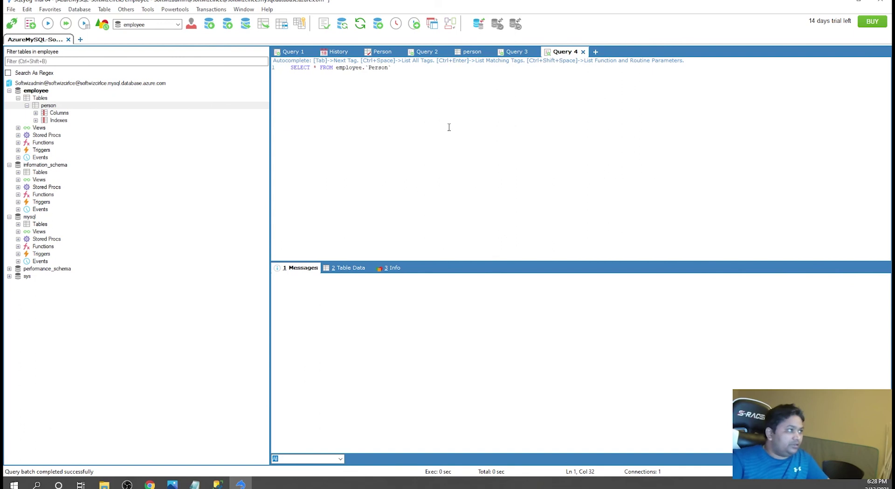
pyautogui.press('F9')
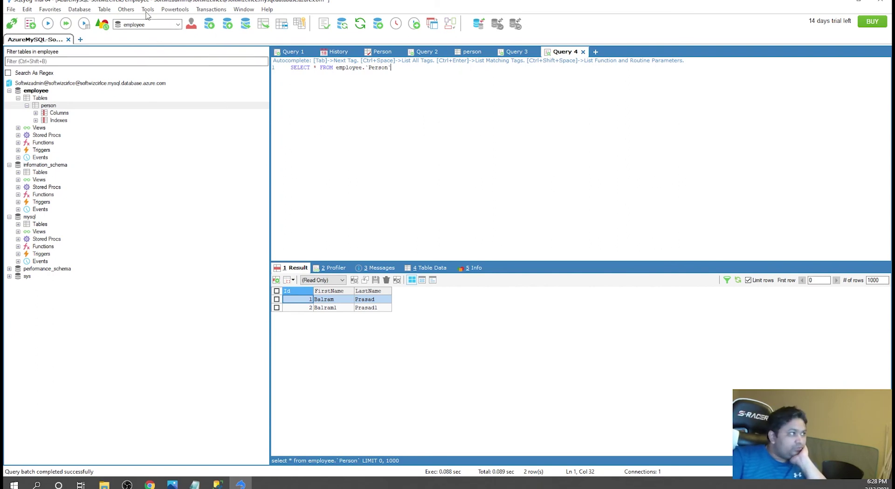
pyautogui.click(212, 10)
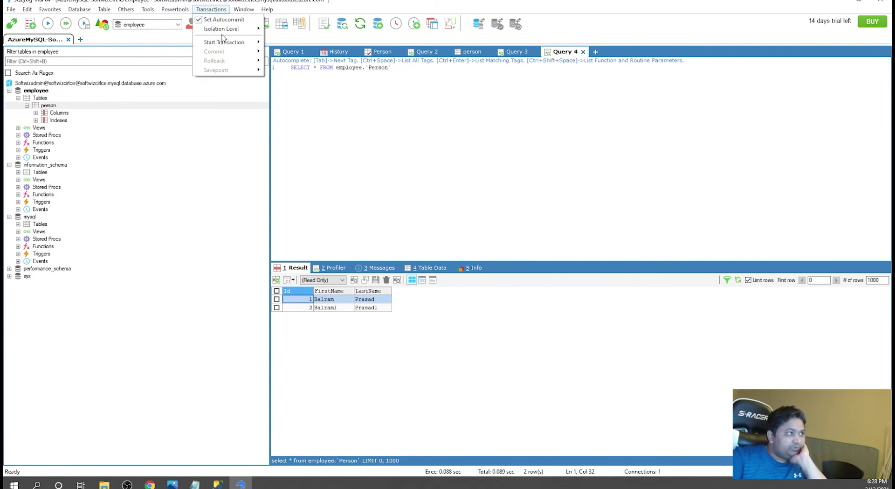
pyautogui.moveTo(102, 12)
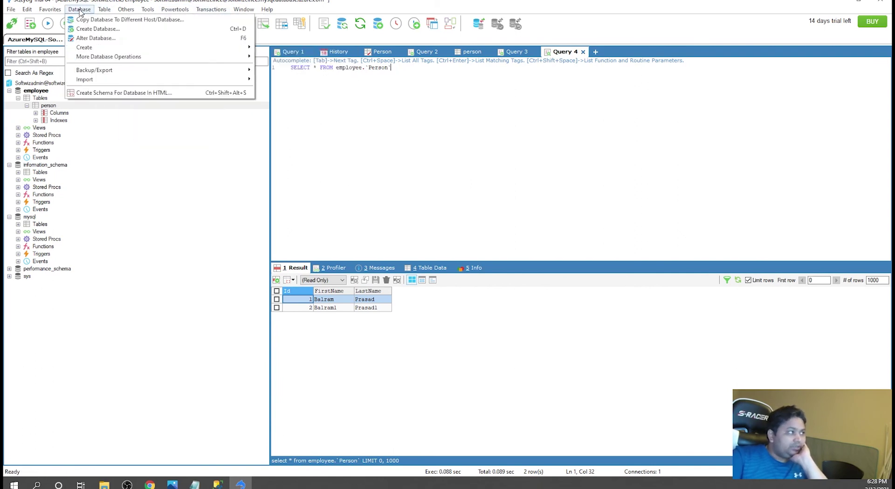
pyautogui.moveTo(29, 12)
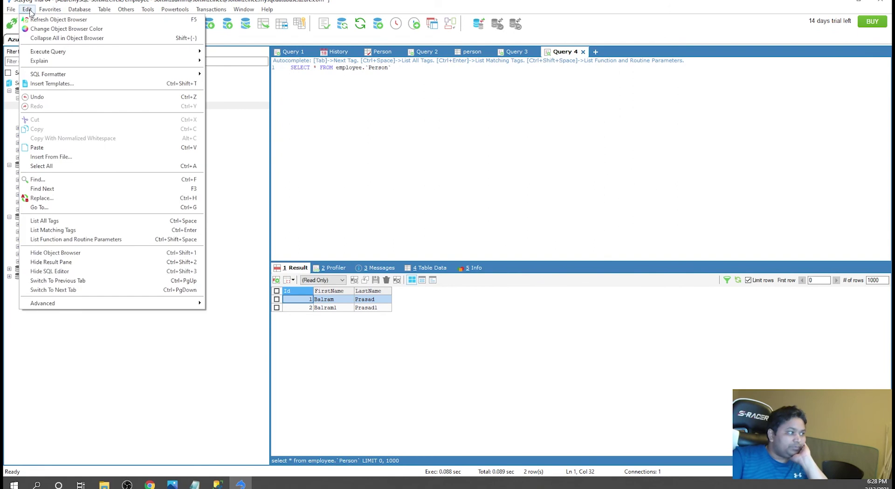
pyautogui.click(485, 196)
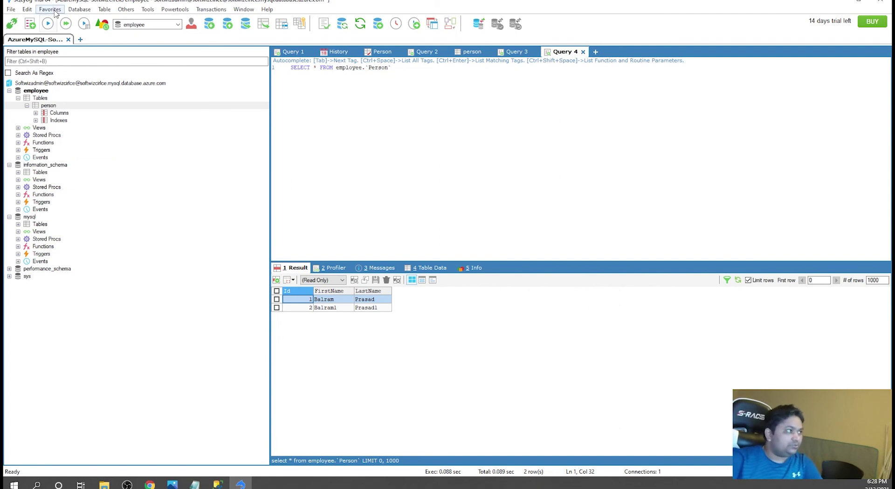
pyautogui.click(79, 10)
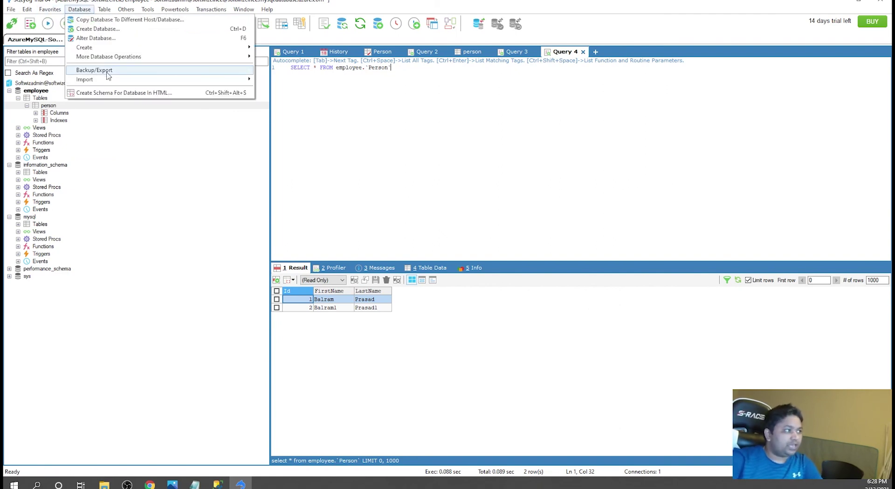
pyautogui.moveTo(108, 74)
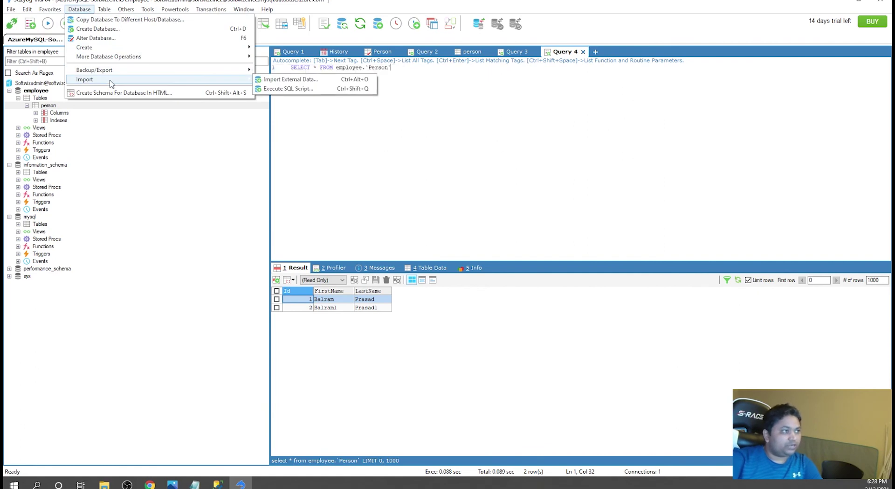
pyautogui.moveTo(107, 10)
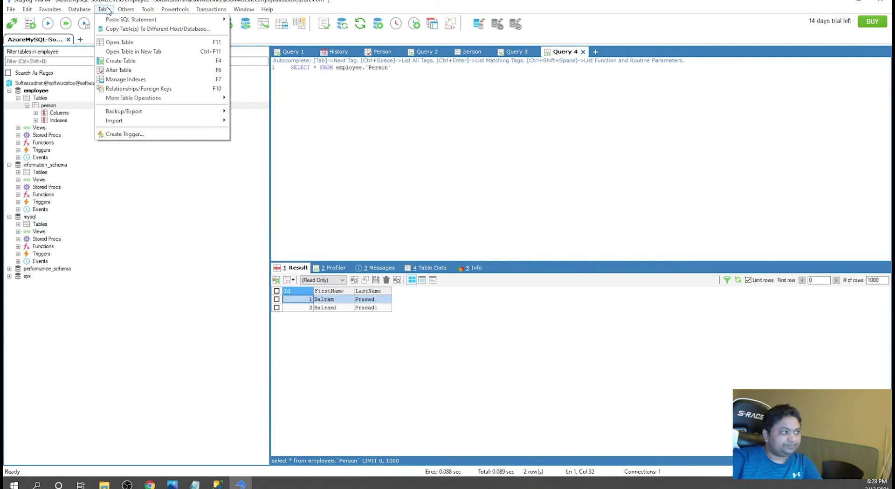